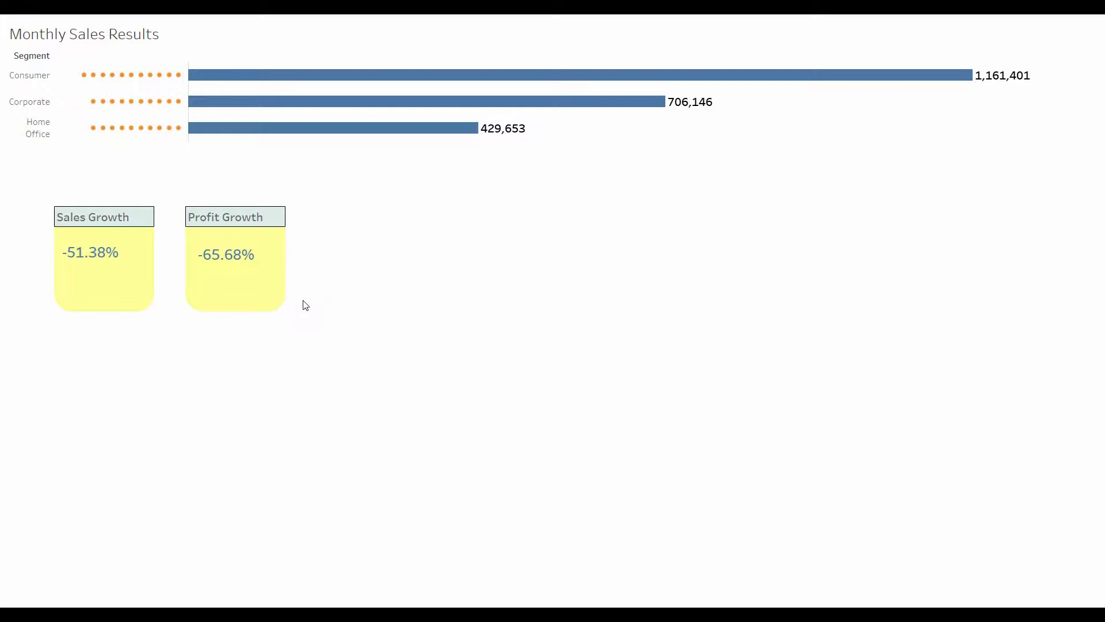
# - Exit the full-screen presentation to get back to editing the Sales Dashboard
pyautogui.press('Escape')
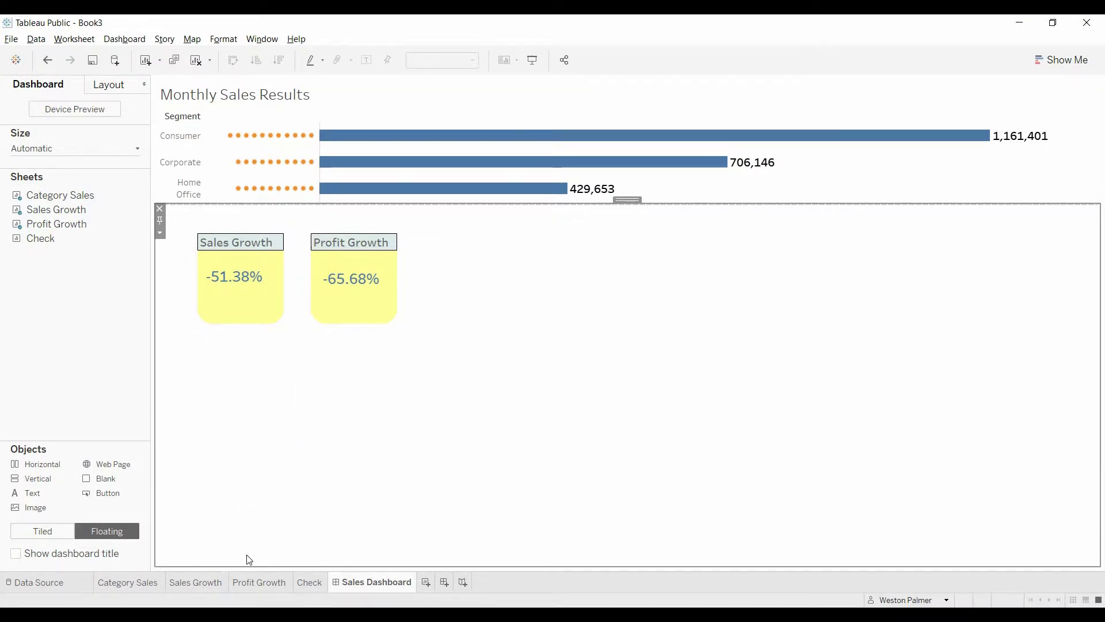
# - View the Sales Growth sheet, then the Profit Growth sheet with its -65.68% figure
pyautogui.click(217, 580)
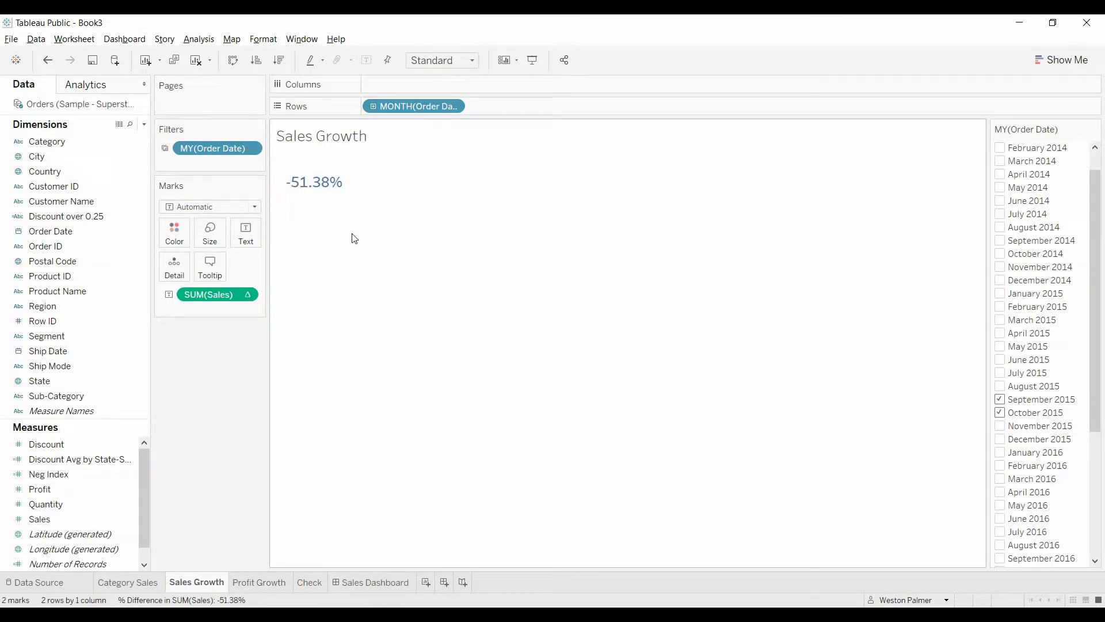
pyautogui.moveTo(348, 189)
pyautogui.click(259, 583)
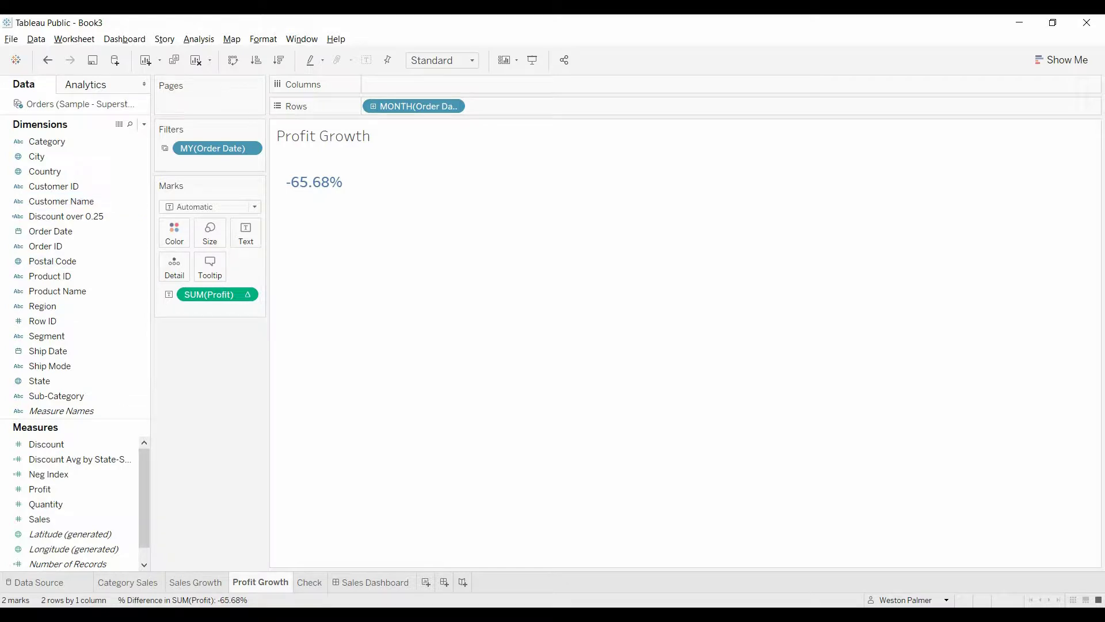
pyautogui.rightClick(270, 587)
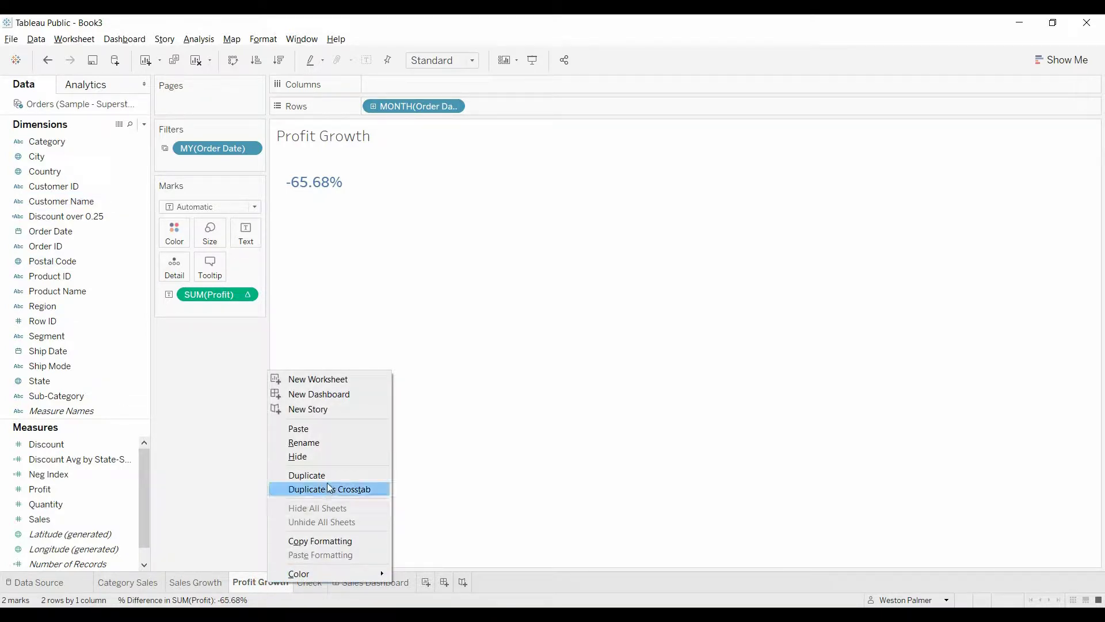
pyautogui.click(215, 441)
# - Create Sheet 5 with Order Date on Rows broken down by month
pyautogui.click(427, 582)
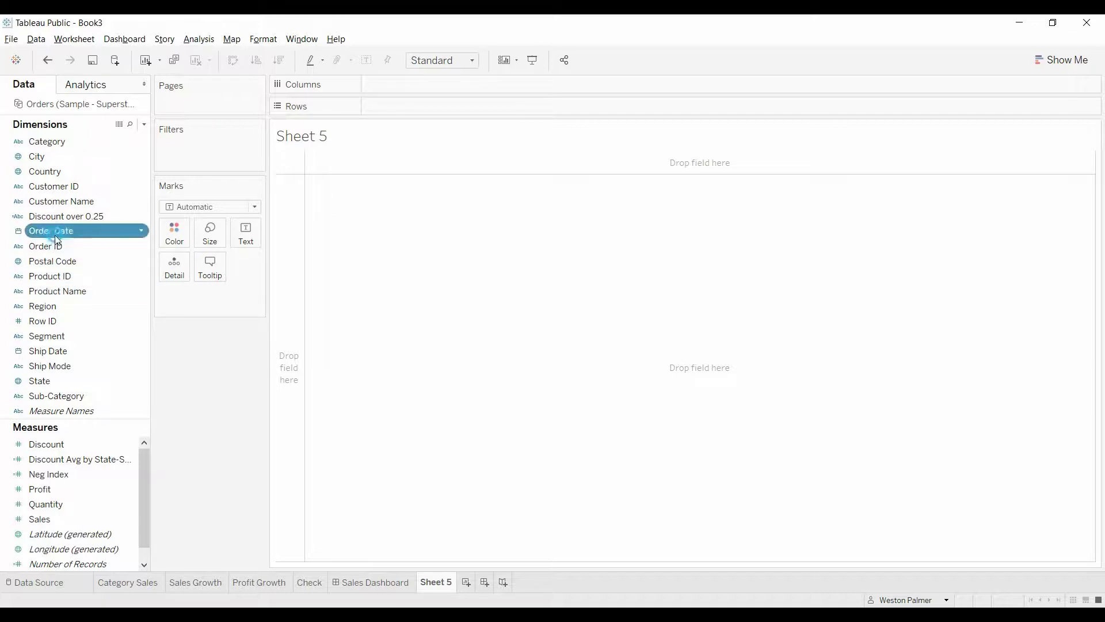
pyautogui.moveTo(54, 233); pyautogui.dragTo(387, 114)
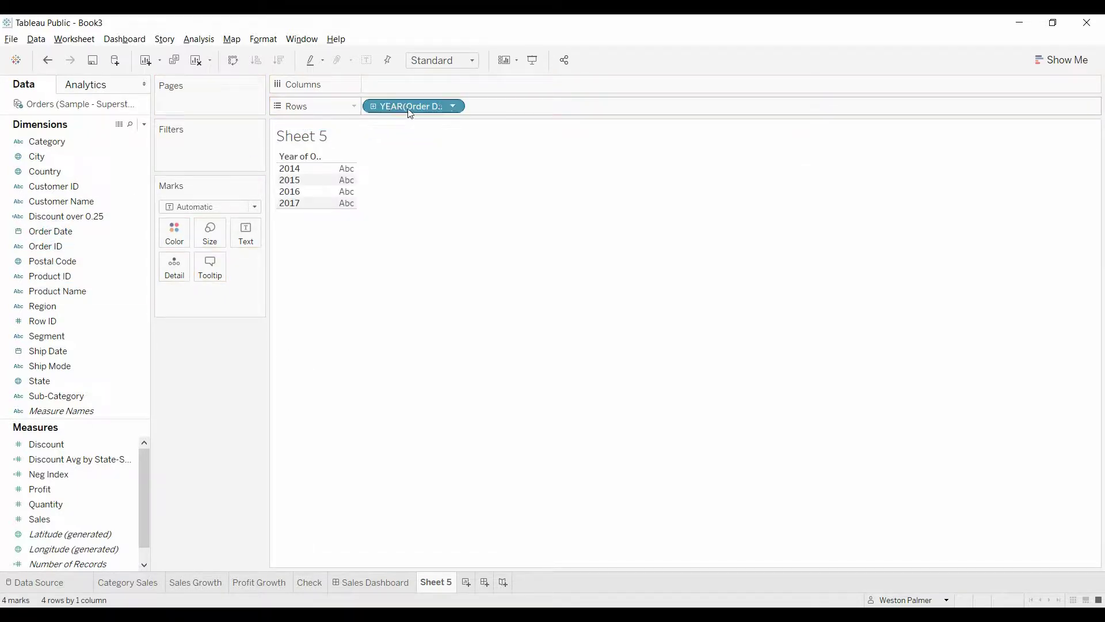
pyautogui.click(454, 107)
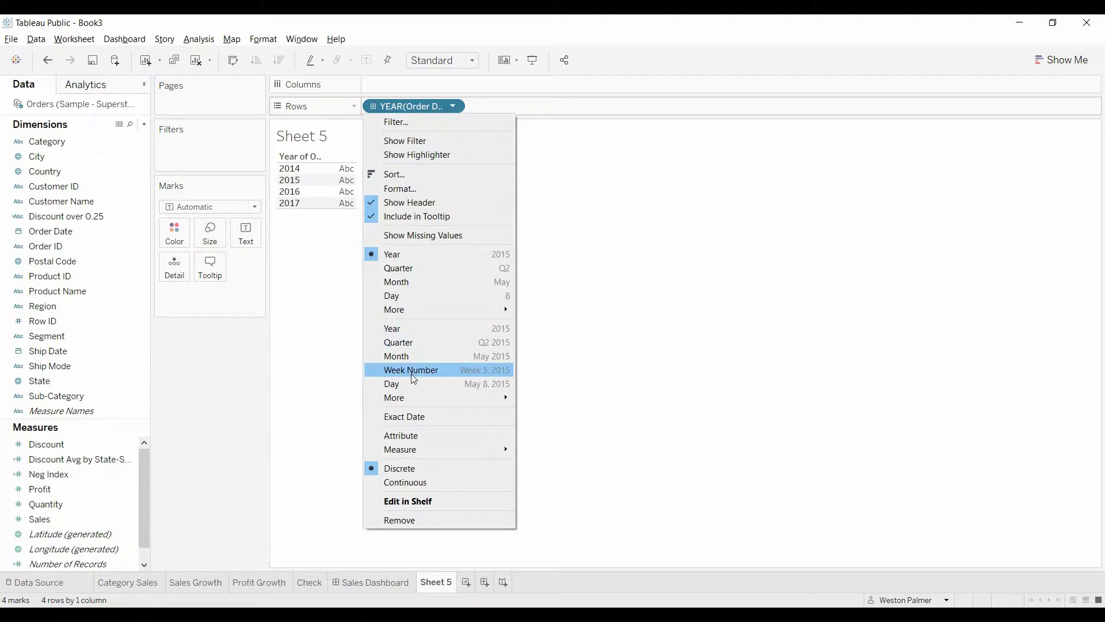
pyautogui.click(414, 358)
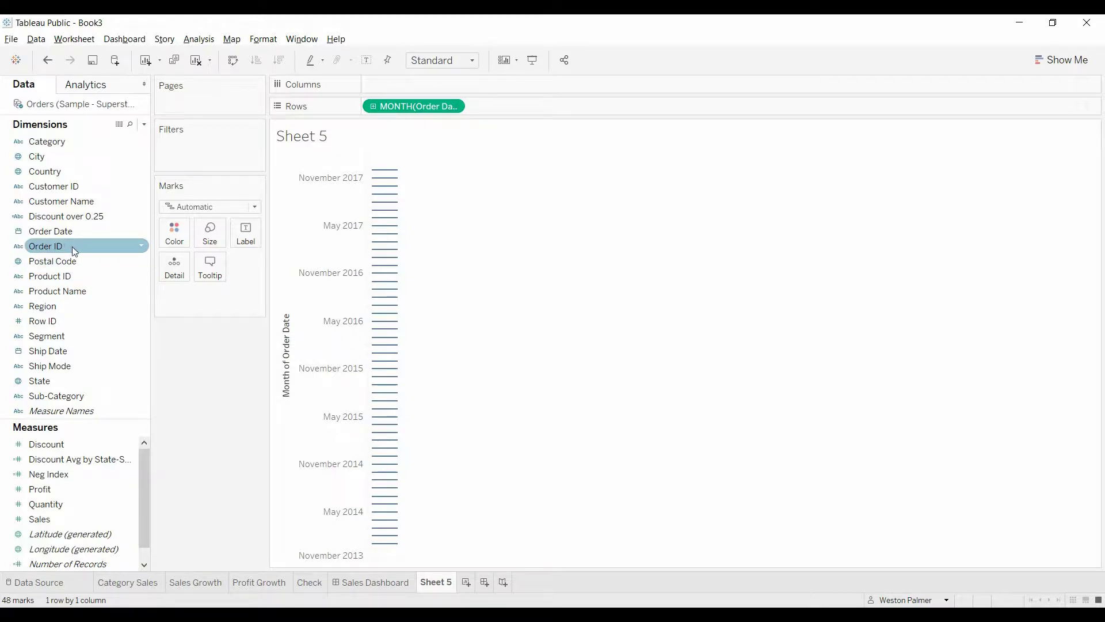
# - Add Order ID as a distinct count and make the months discrete
pyautogui.moveTo(63, 247); pyautogui.dragTo(397, 254)
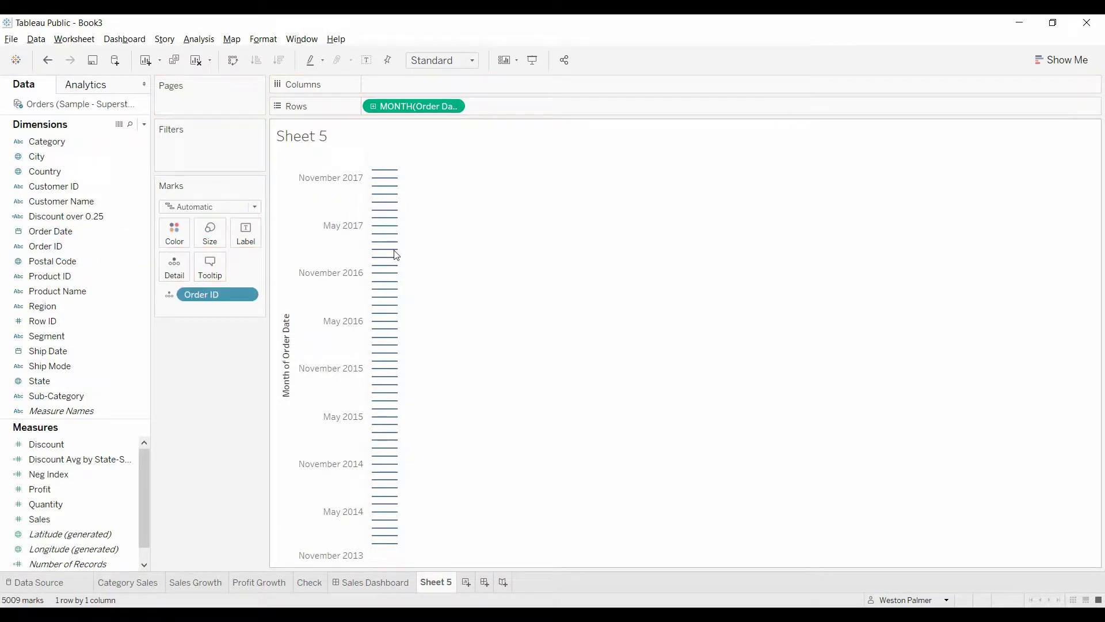
pyautogui.click(248, 295)
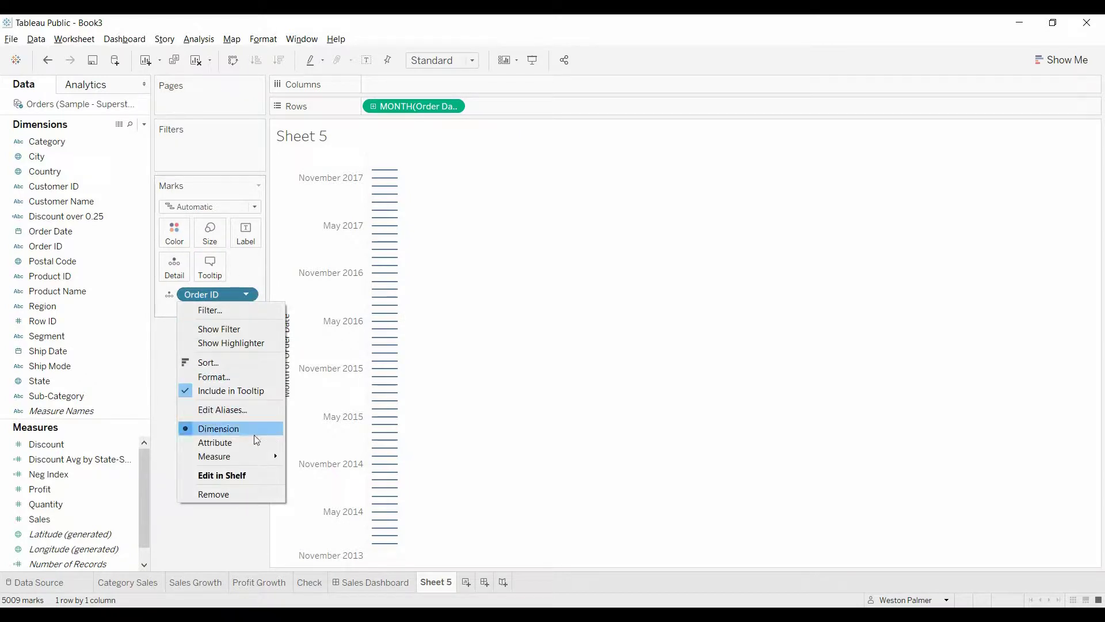
pyautogui.moveTo(256, 456)
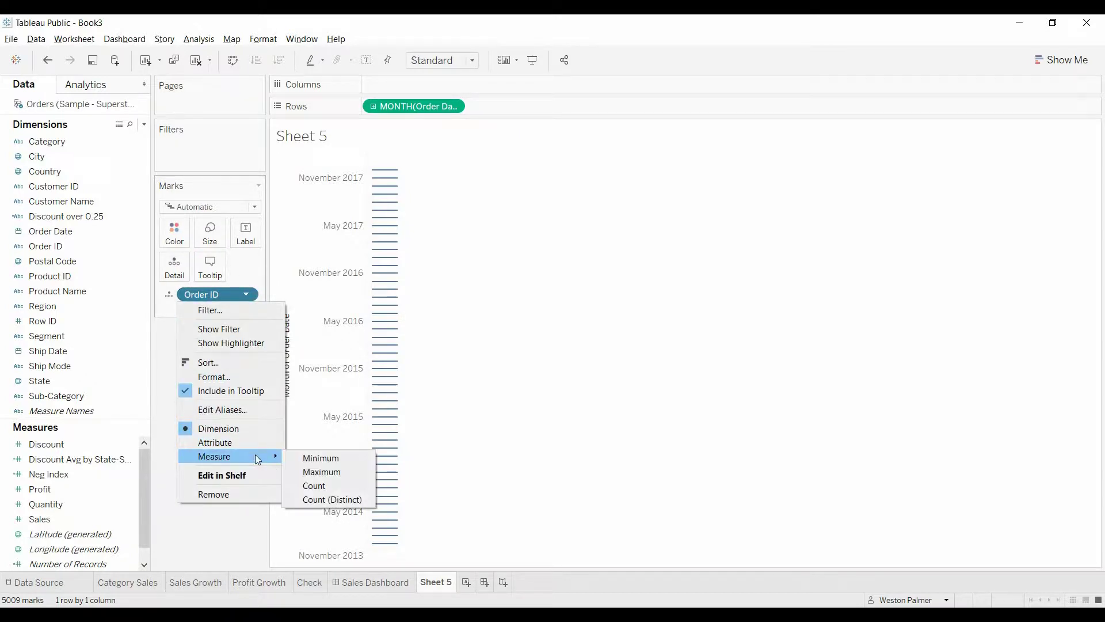
pyautogui.click(351, 500)
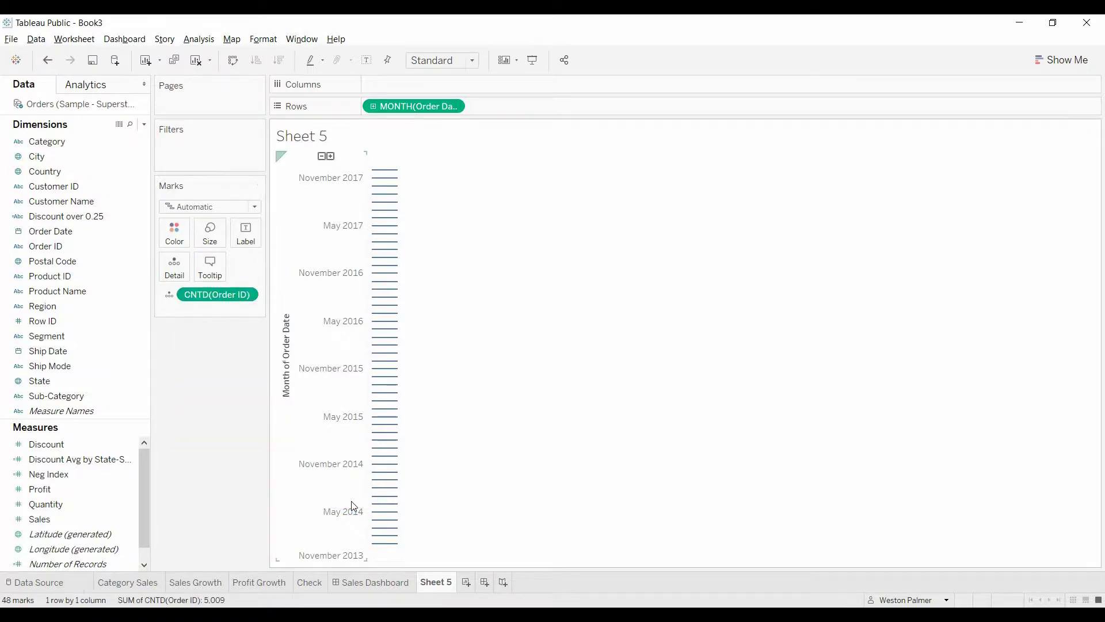
pyautogui.click(455, 106)
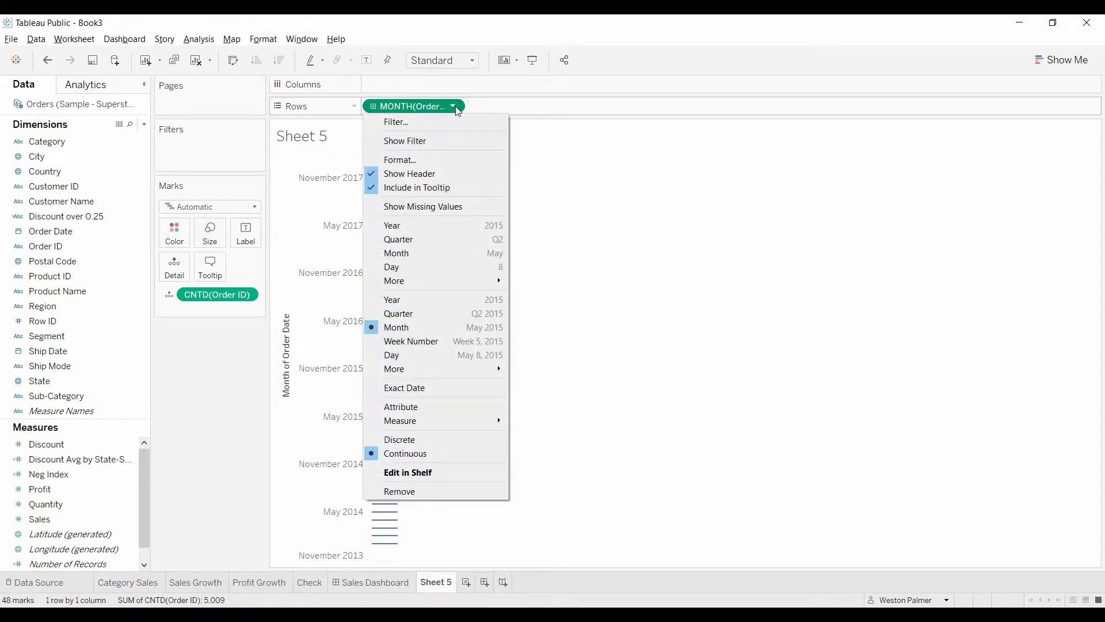
pyautogui.click(422, 440)
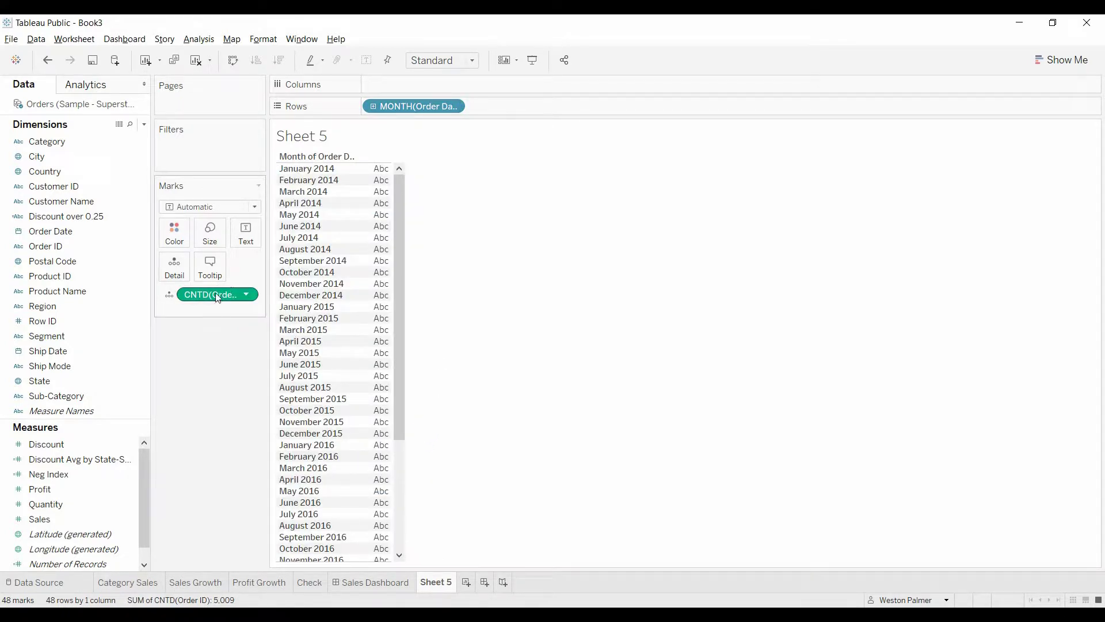
# - Show CNTD(Order ID) as table text, drop the duplicate, and put the month pill on Filters
pyautogui.moveTo(217, 298); pyautogui.dragTo(380, 313)
pyautogui.moveTo(380, 490)
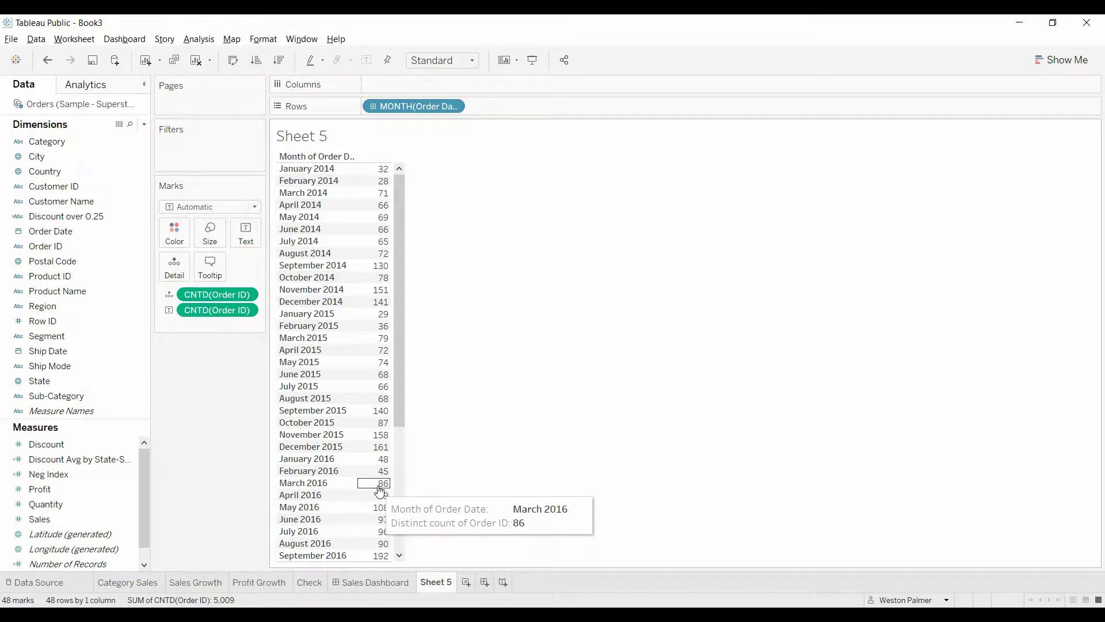
pyautogui.moveTo(218, 294); pyautogui.dragTo(250, 433)
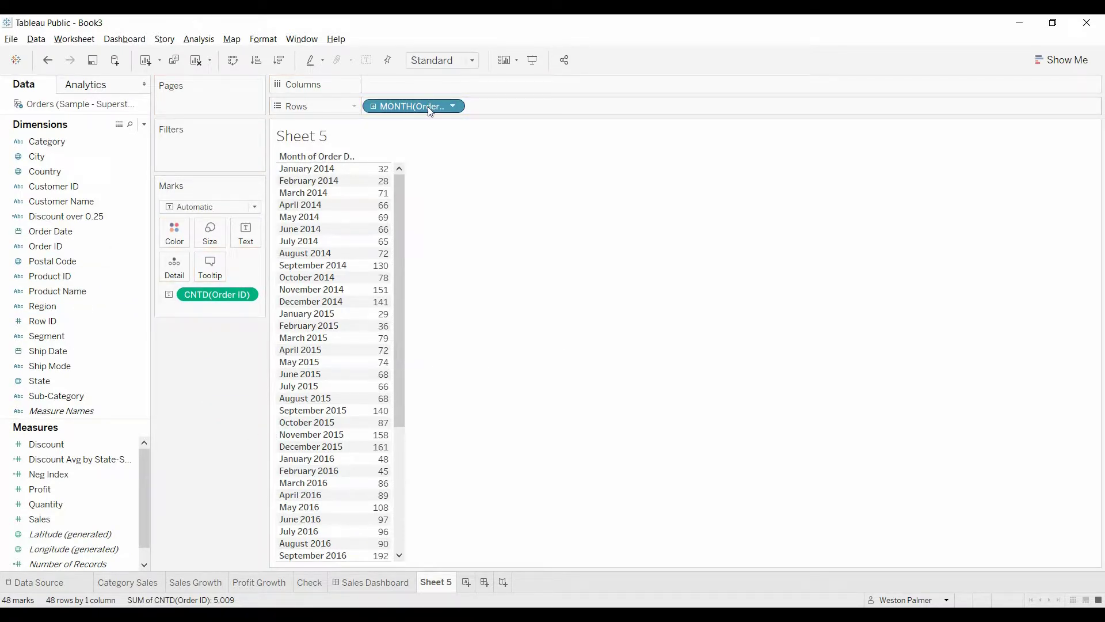
pyautogui.moveTo(427, 106); pyautogui.dragTo(231, 160)
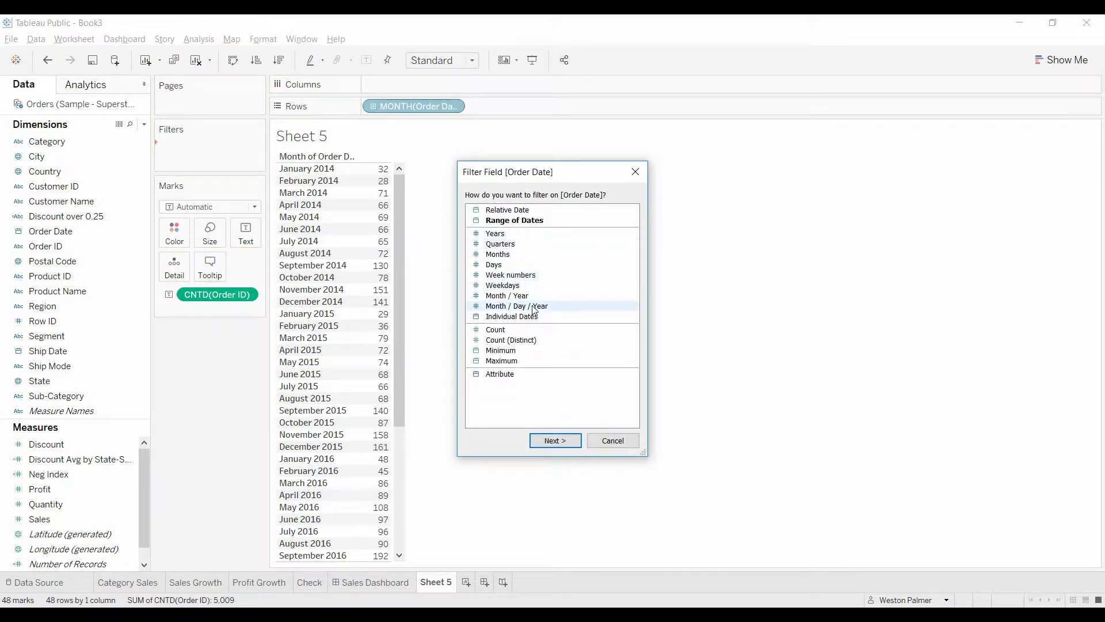
# - Filter Sheet 5 by Month / Year to August and September 2014
pyautogui.click(523, 294)
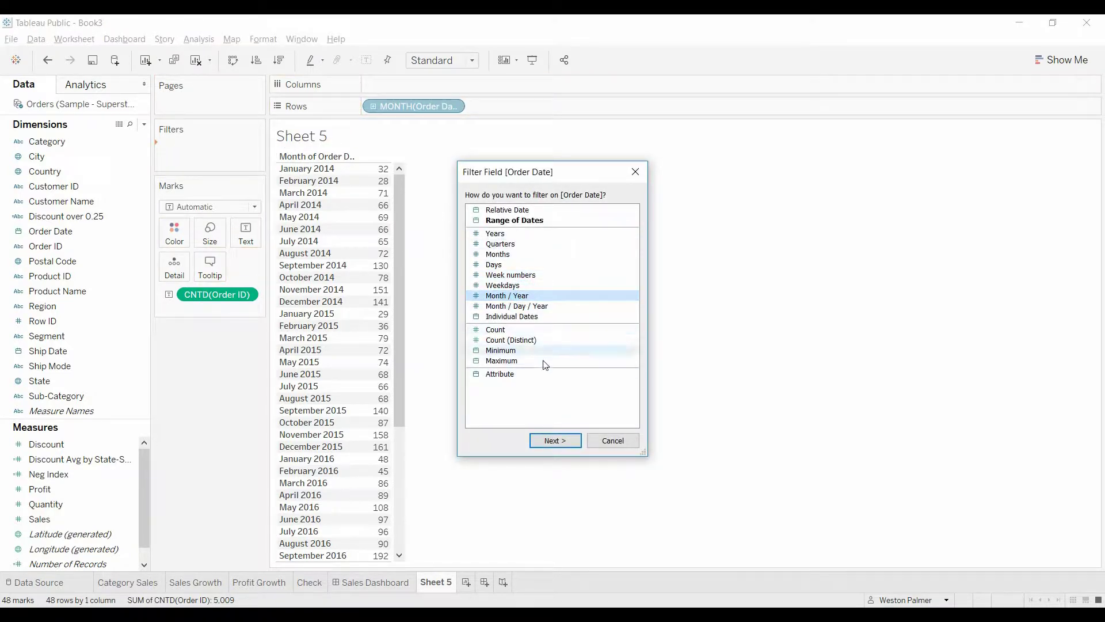
pyautogui.click(554, 440)
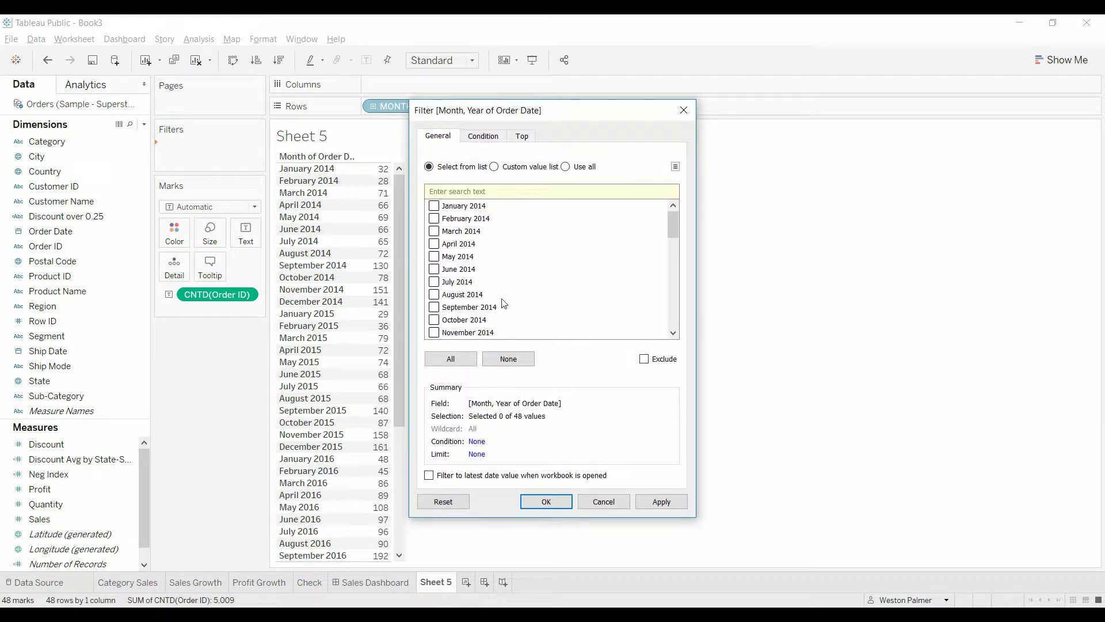
pyautogui.click(434, 294)
pyautogui.click(434, 307)
pyautogui.click(560, 501)
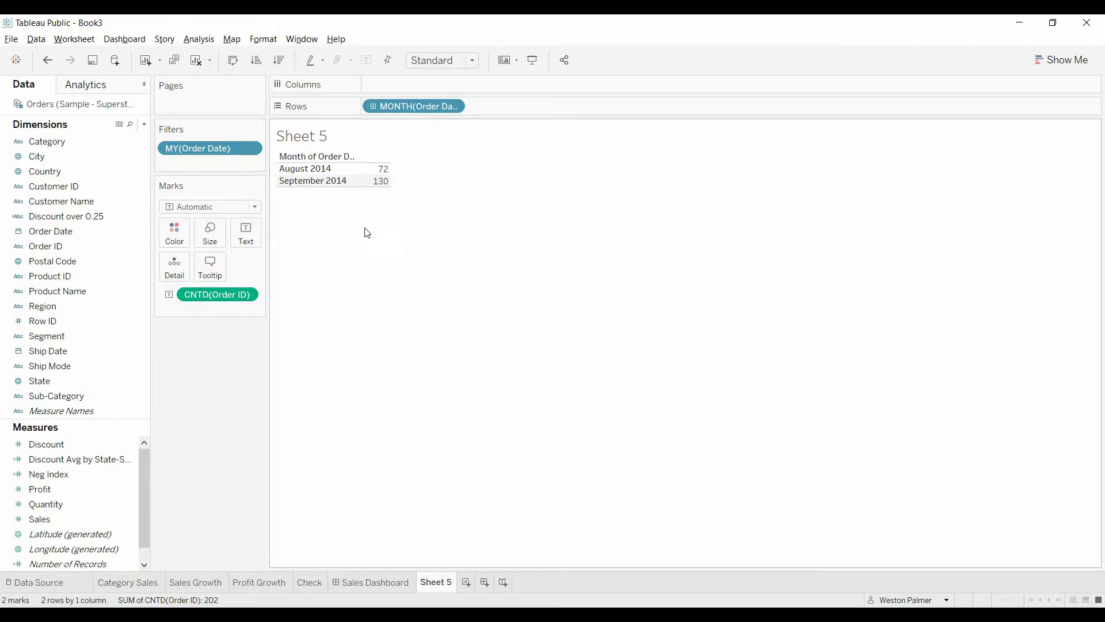
# - Apply a Percent Difference quick table calculation to CNTD(Order ID), giving 80.56%
pyautogui.click(247, 295)
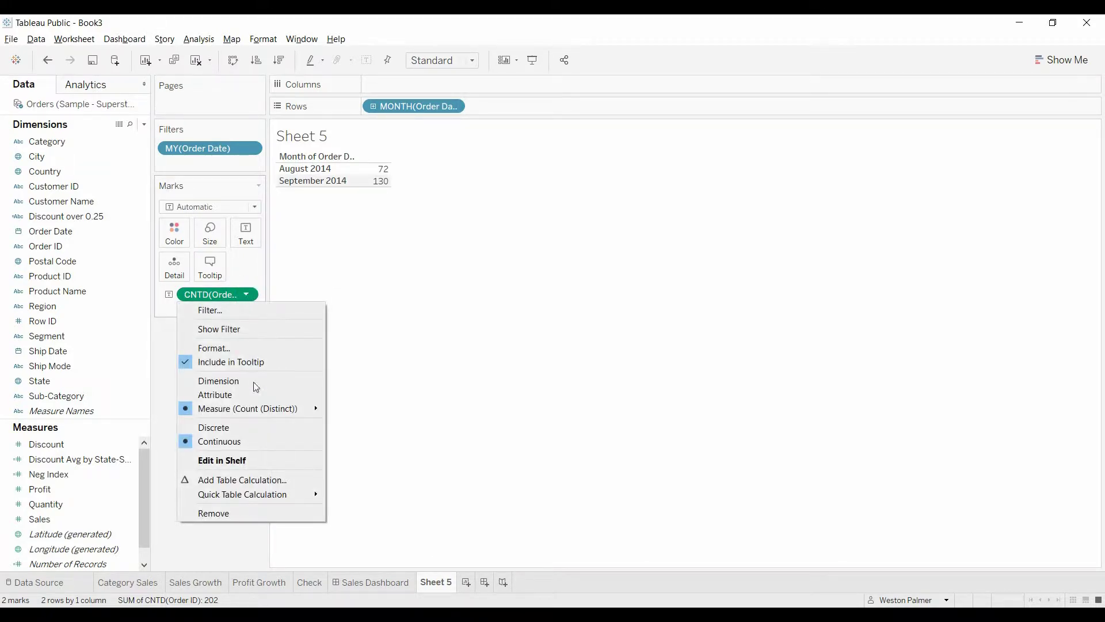
pyautogui.moveTo(262, 492)
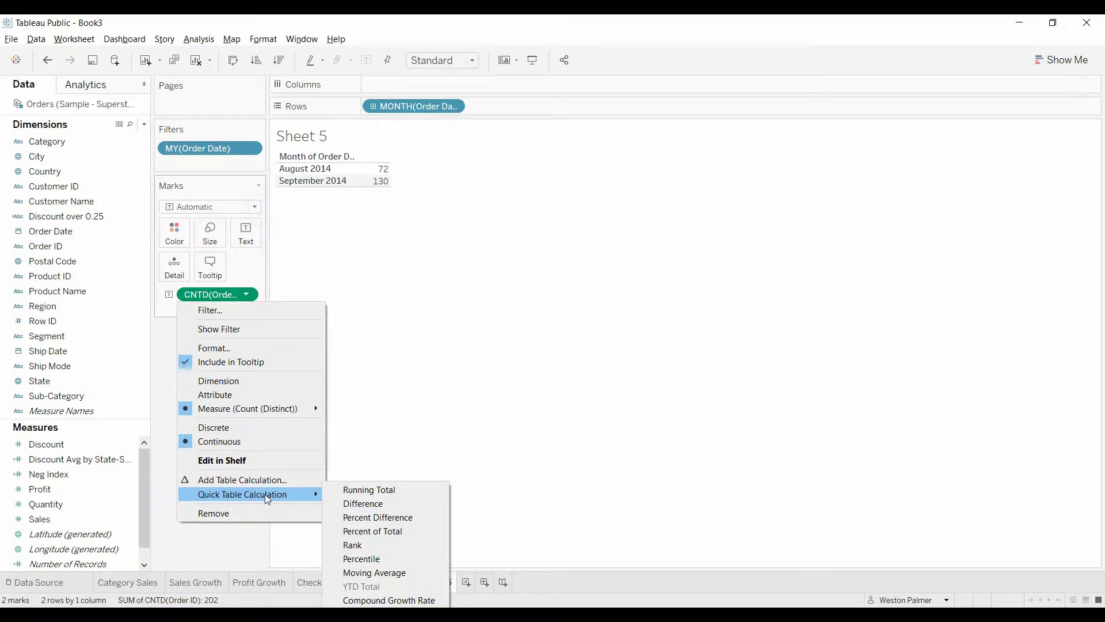
pyautogui.click(396, 517)
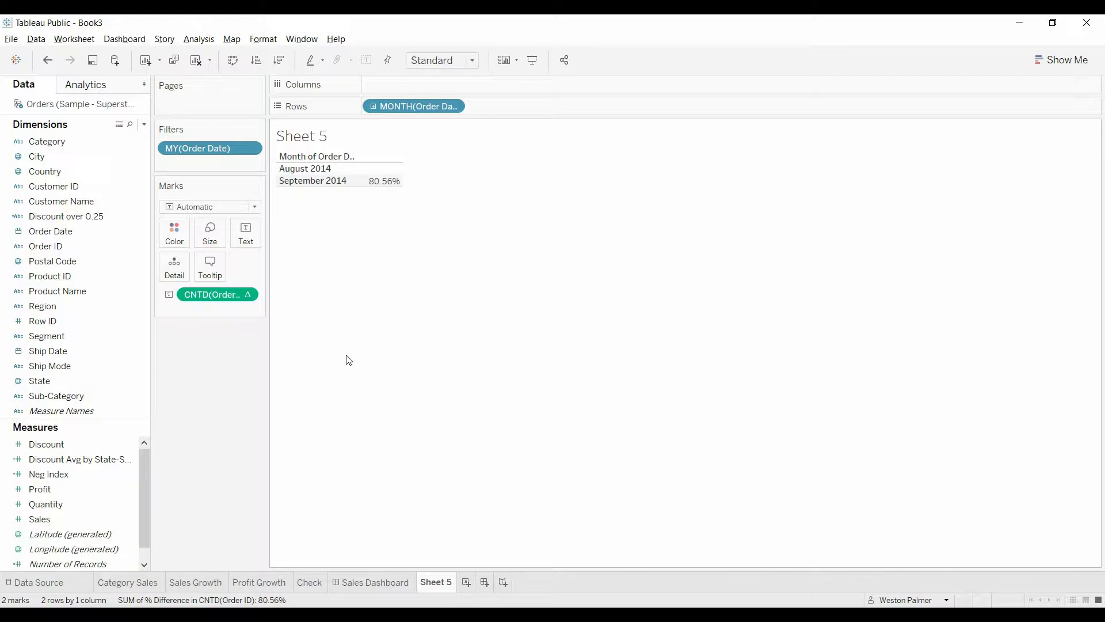
# - Apply Profit Growth's MY(Order Date) filter to Sheet 5 as well, using Selected Worksheets
pyautogui.click(275, 583)
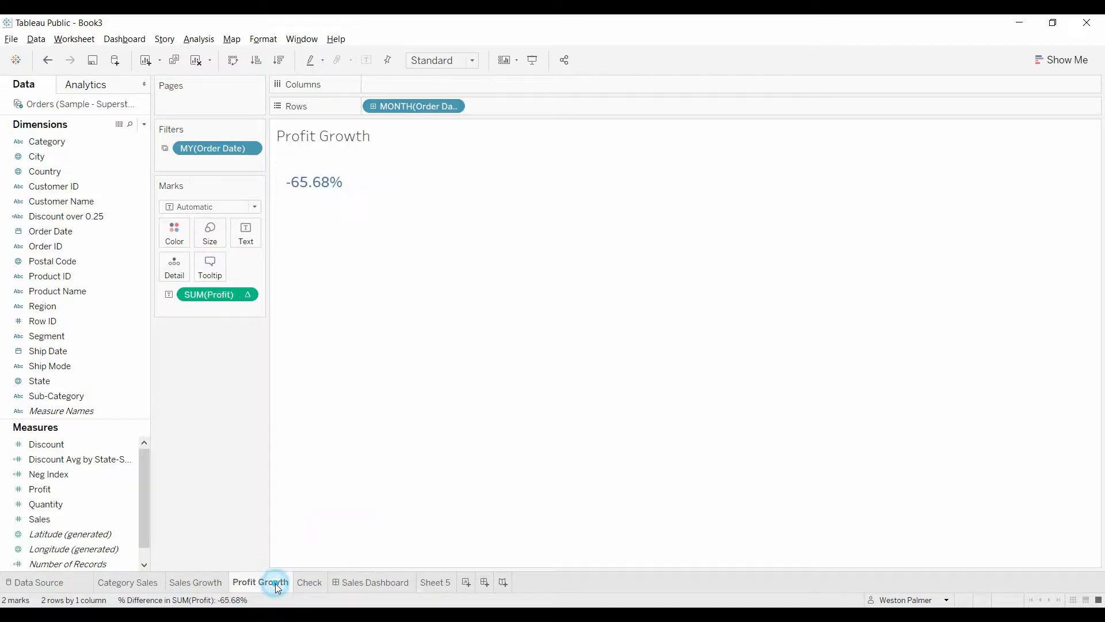
pyautogui.click(251, 147)
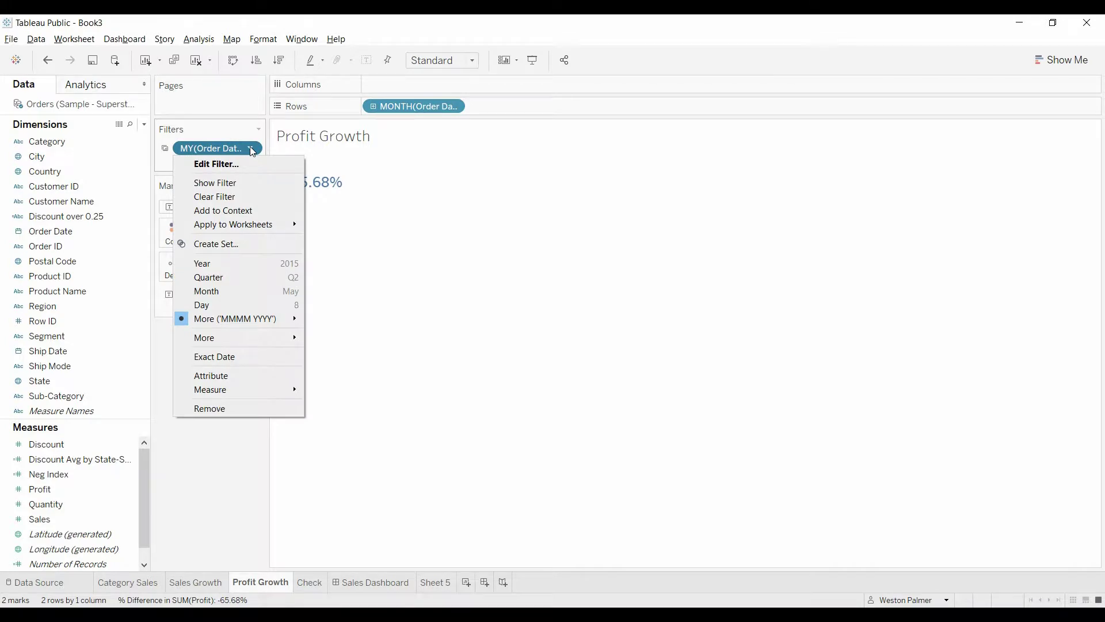
pyautogui.moveTo(247, 225)
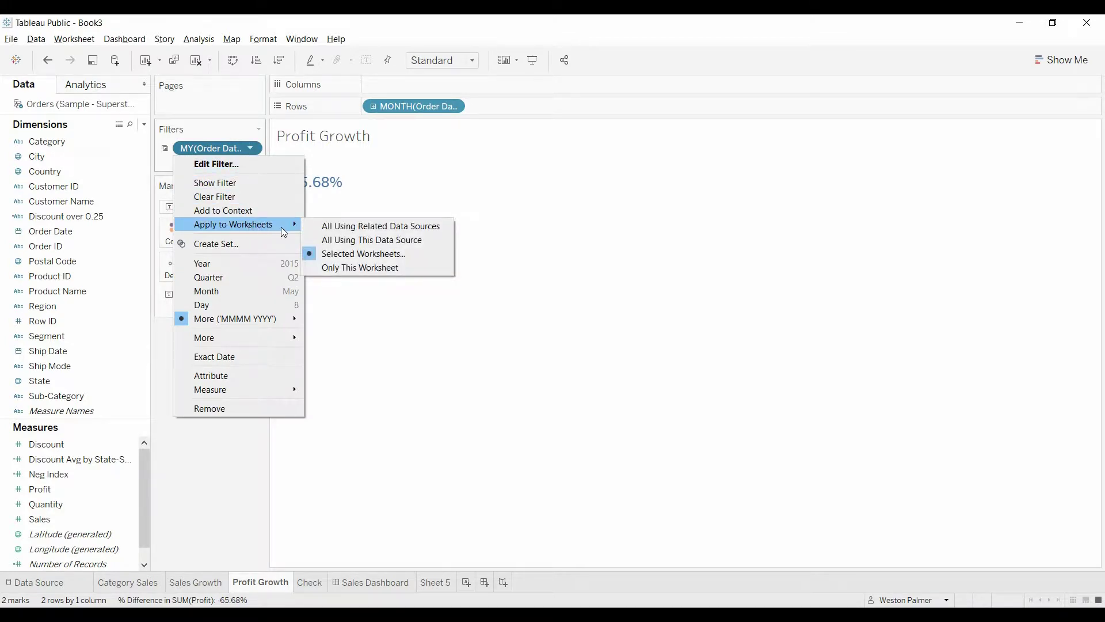
pyautogui.click(339, 253)
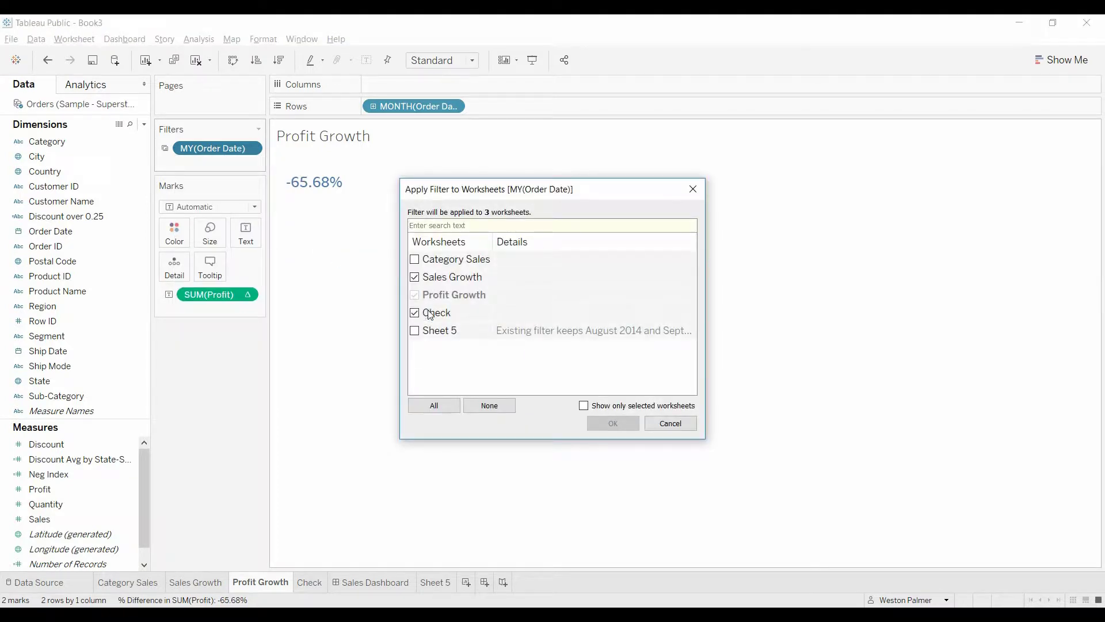
pyautogui.click(416, 332)
pyautogui.click(617, 424)
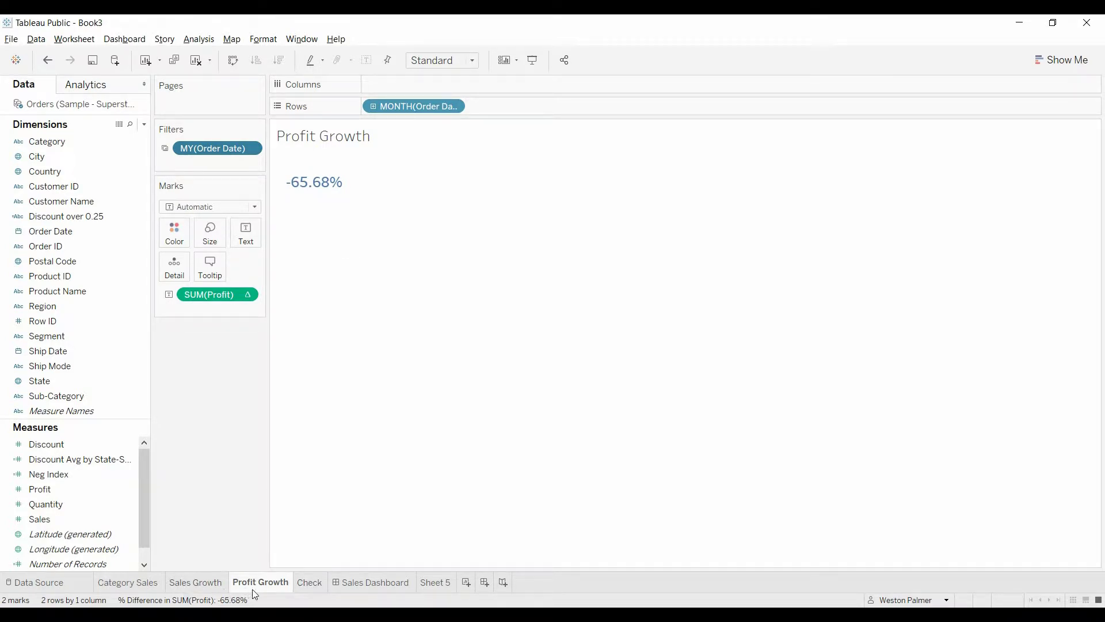
# - Move Sheet 5 to sit after Profit Growth and rename it 'Order Count'
pyautogui.click(442, 584)
pyautogui.moveTo(442, 583); pyautogui.dragTo(297, 584)
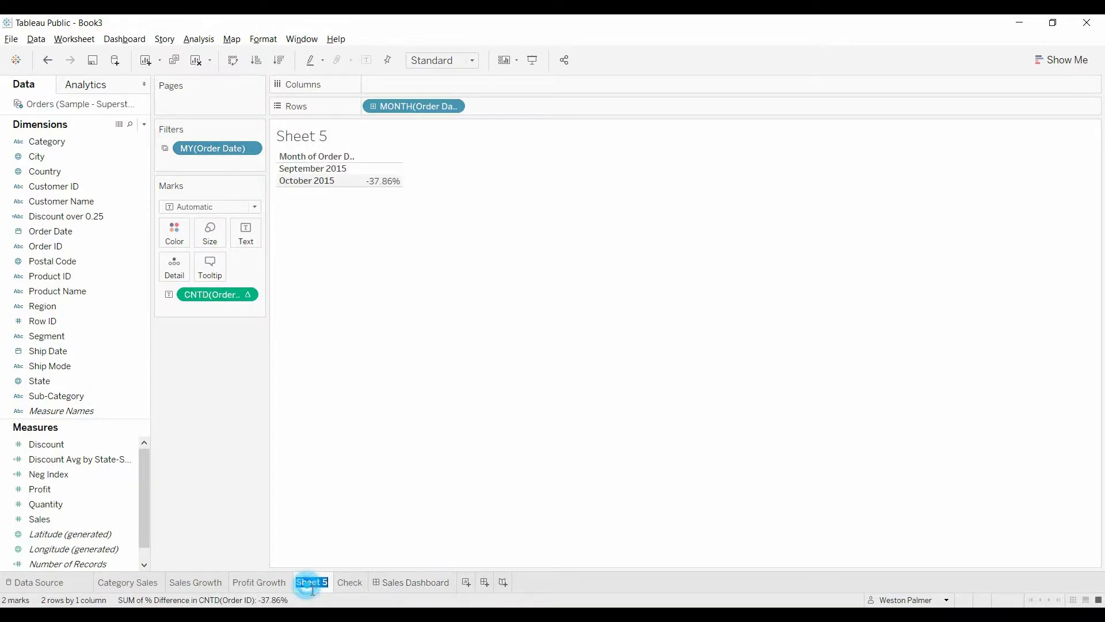
pyautogui.write('Order Count')
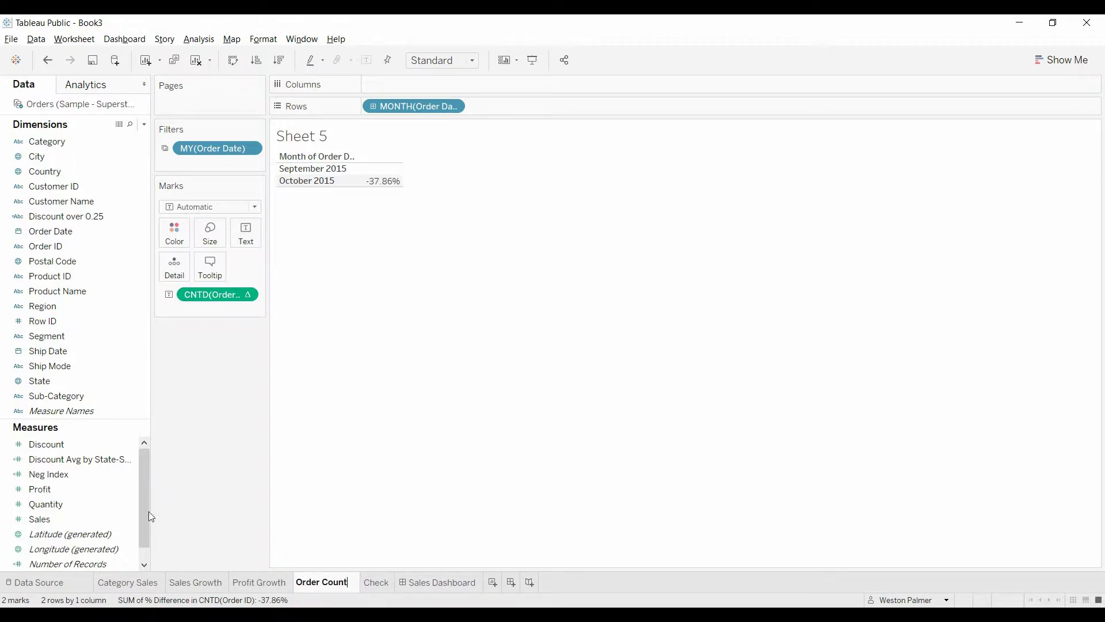
pyautogui.click(201, 390)
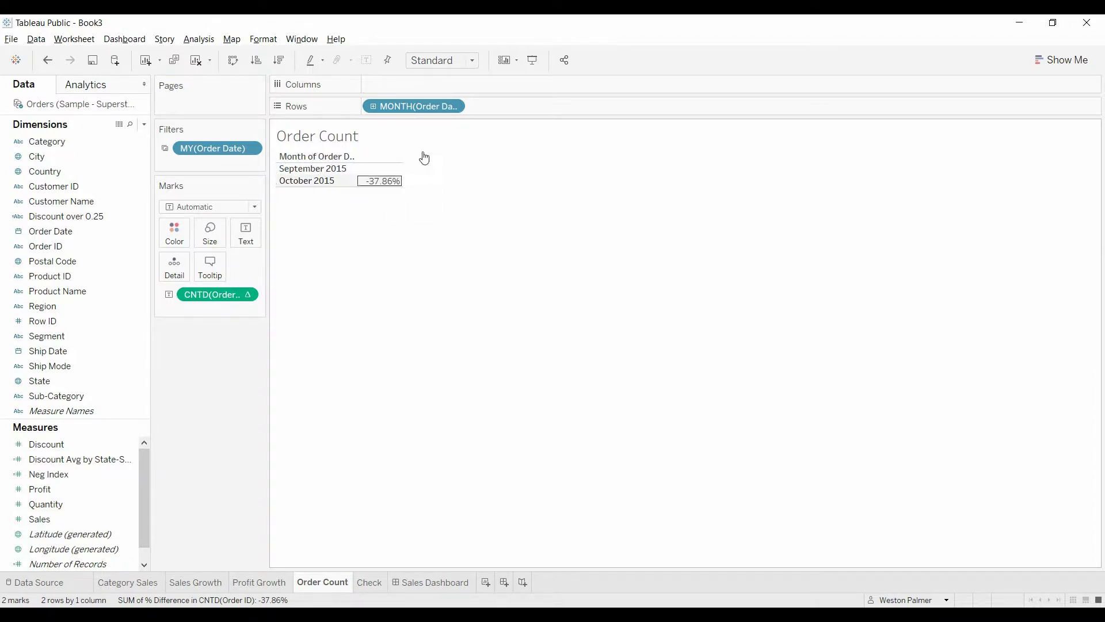
# - Hide the September 2015 row so only October 2015 at -37.86% remains
pyautogui.moveTo(391, 175)
pyautogui.rightClick(341, 166)
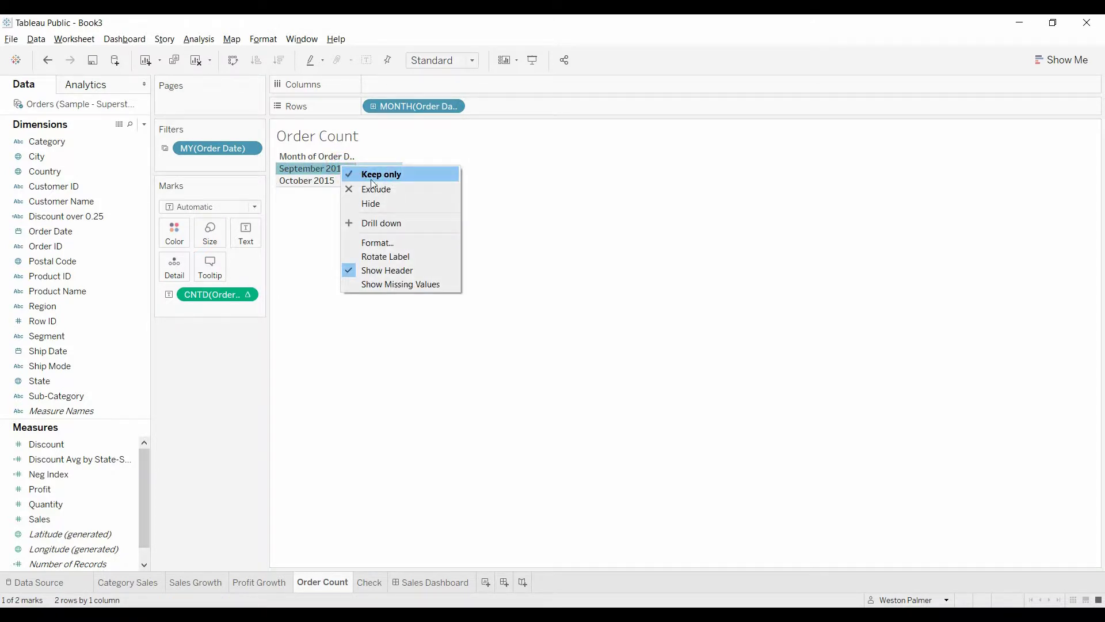
pyautogui.click(390, 207)
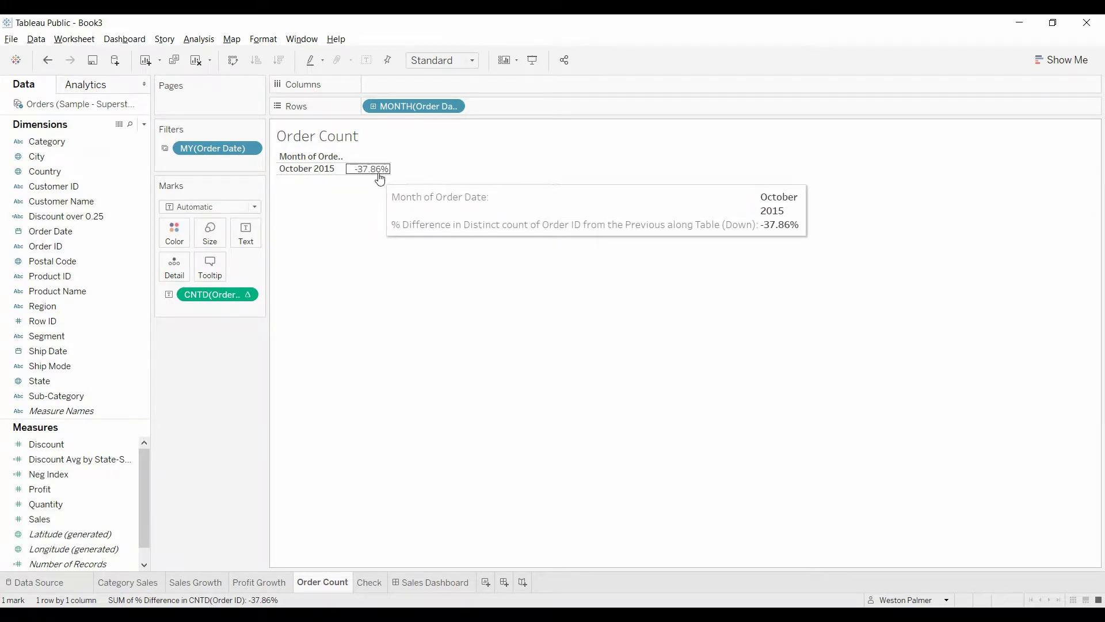
pyautogui.click(264, 581)
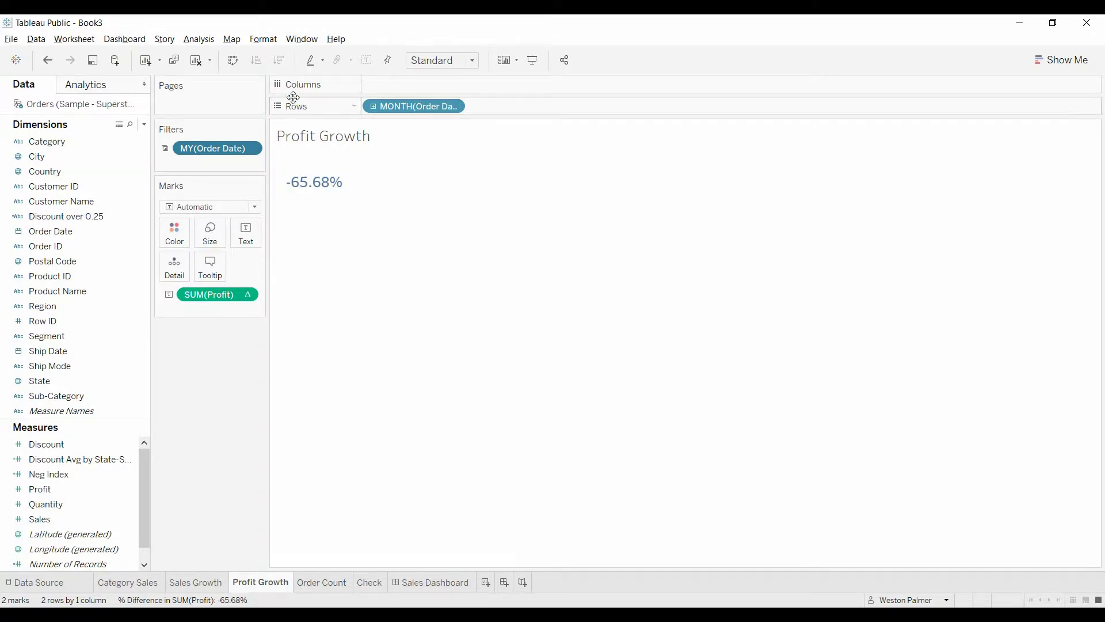
# - Bring up the Format Font pane, preview the Pane font options, and return to Order Count
pyautogui.click(265, 39)
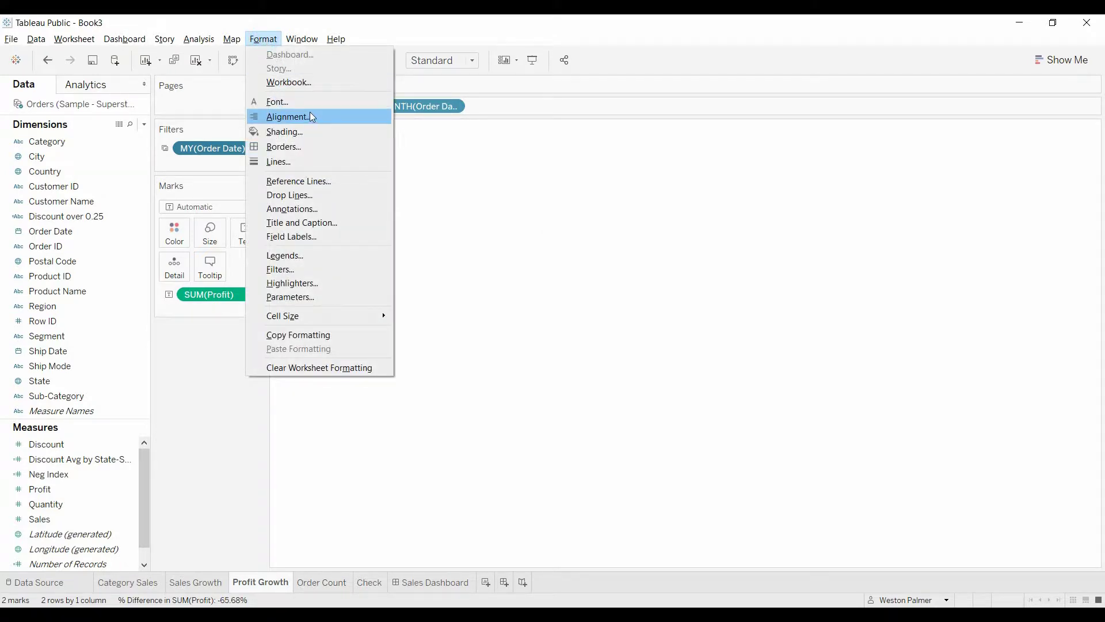
pyautogui.click(307, 105)
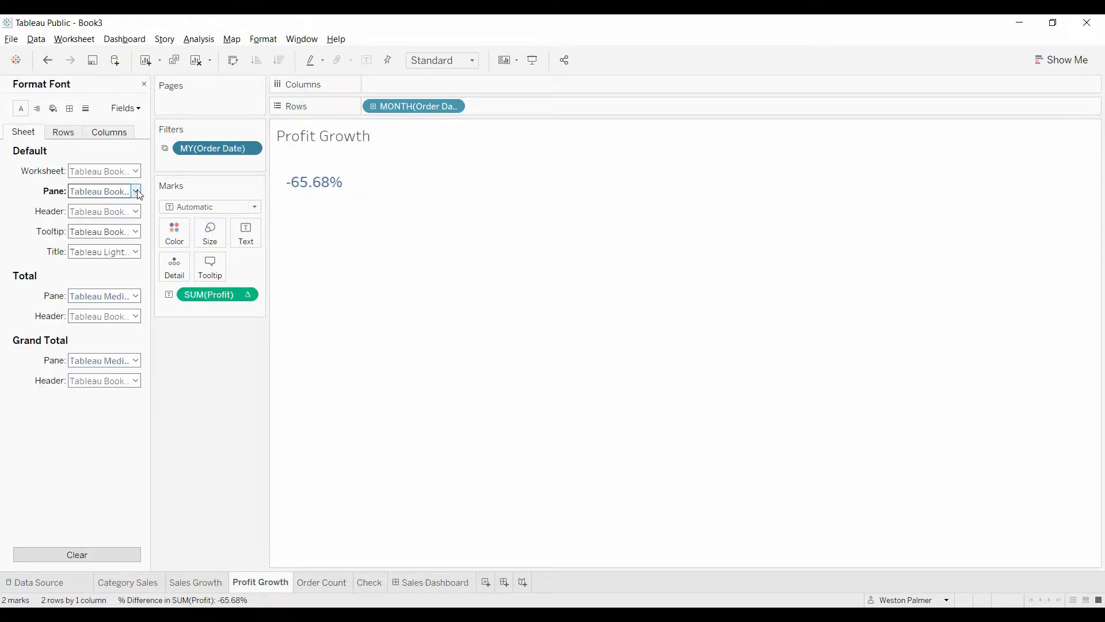
pyautogui.click(137, 191)
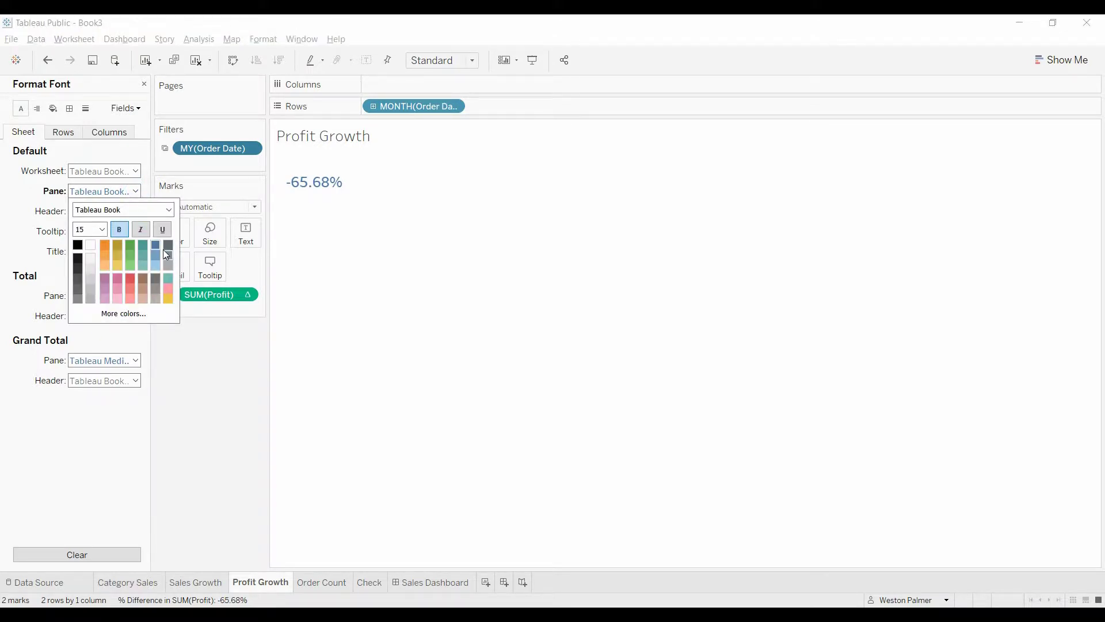
pyautogui.click(190, 407)
pyautogui.click(337, 586)
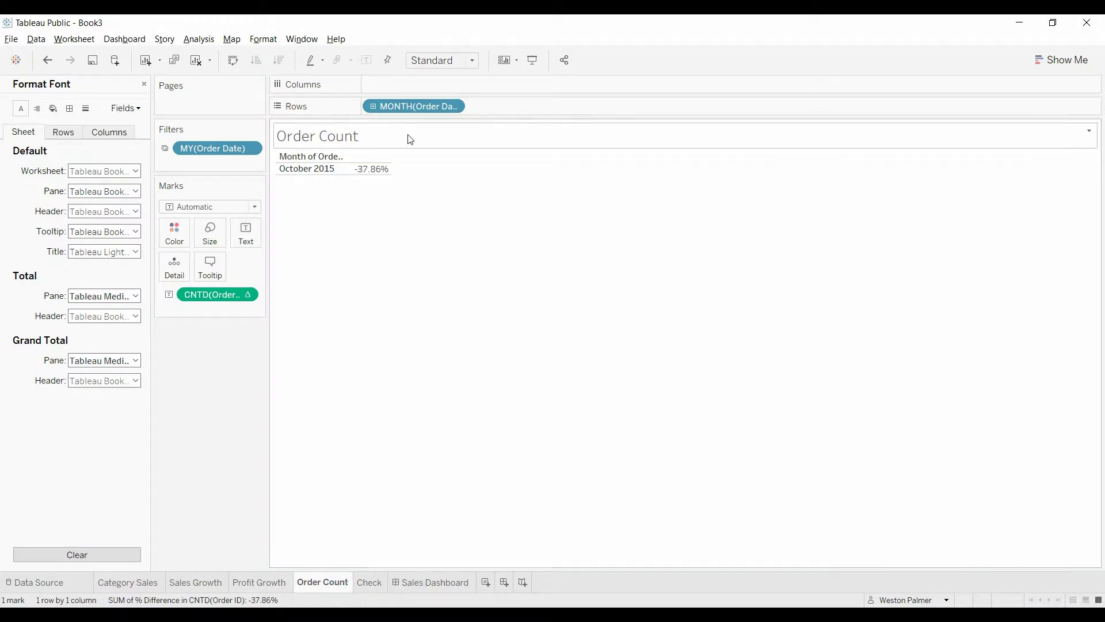
# - Make the -37.86% value bold at font size 15
pyautogui.click(377, 175)
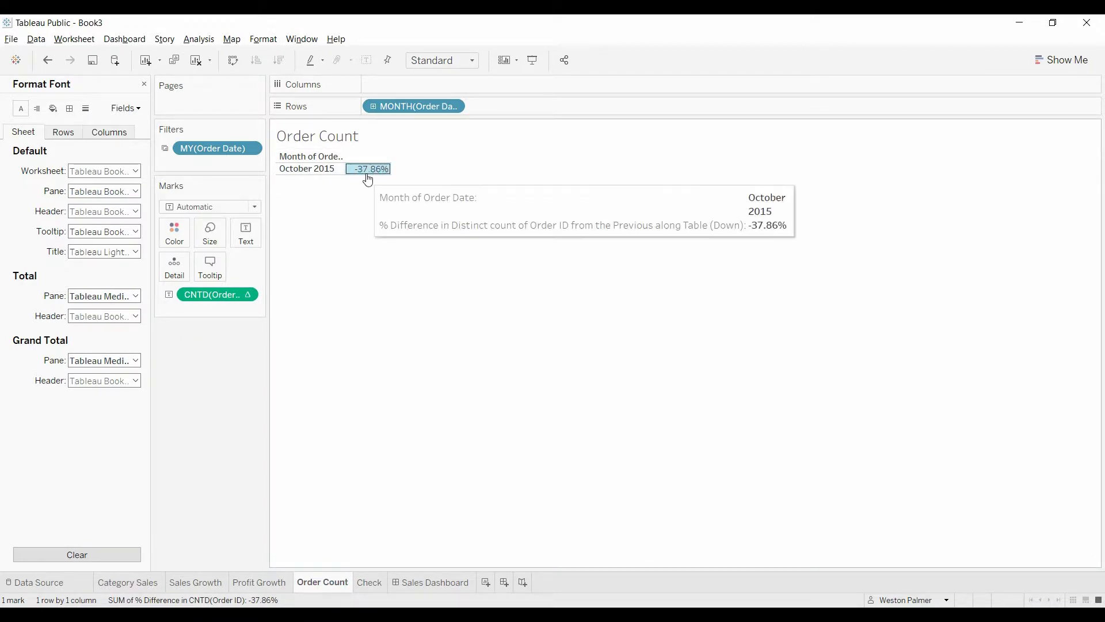
pyautogui.click(134, 191)
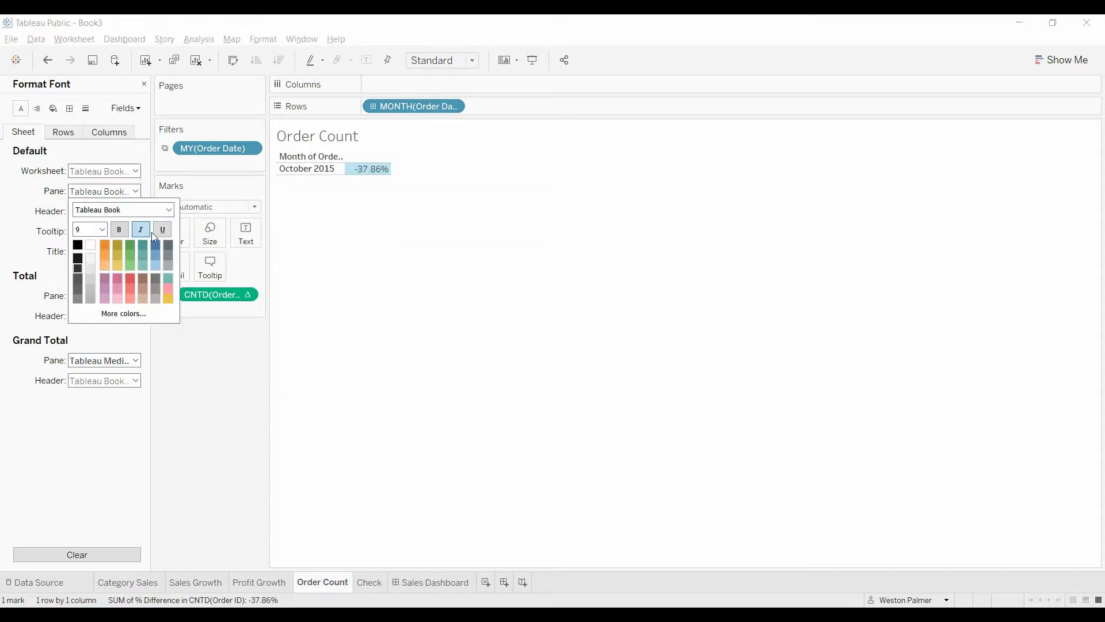
pyautogui.click(156, 247)
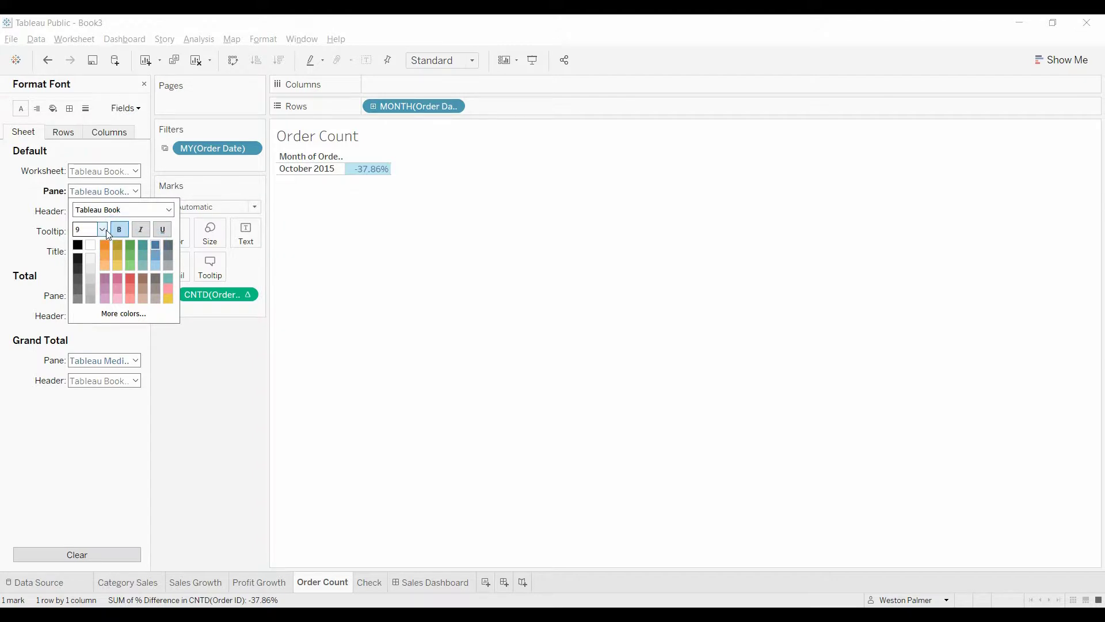
pyautogui.click(103, 230)
pyautogui.click(89, 305)
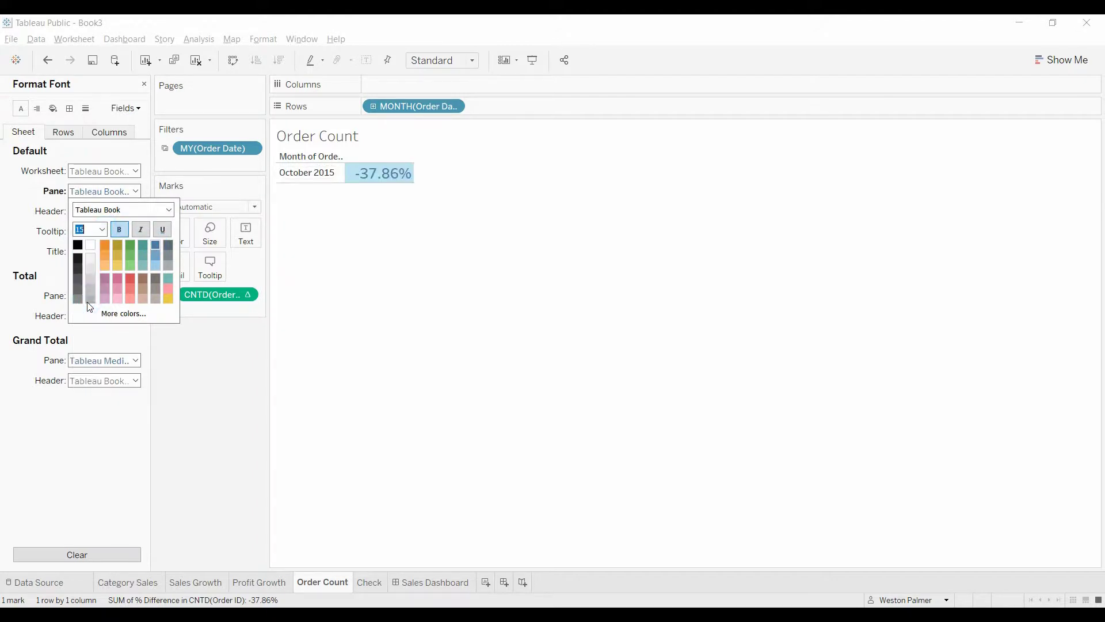
pyautogui.click(216, 364)
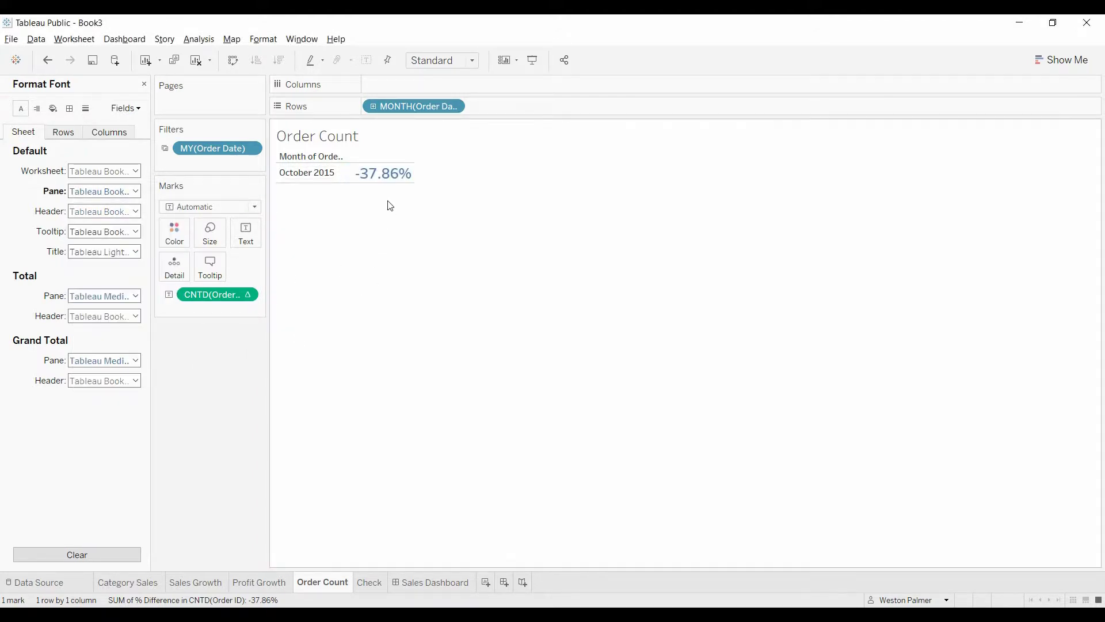
# - Hide the Month of Order Date header and set row dividers to None
pyautogui.click(453, 106)
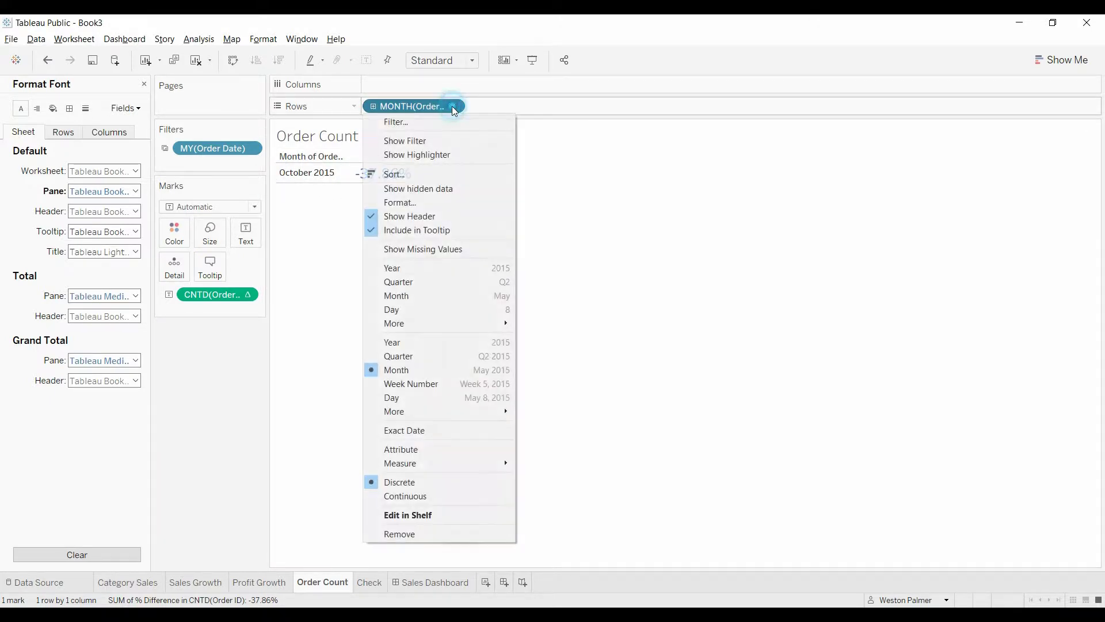
pyautogui.click(436, 219)
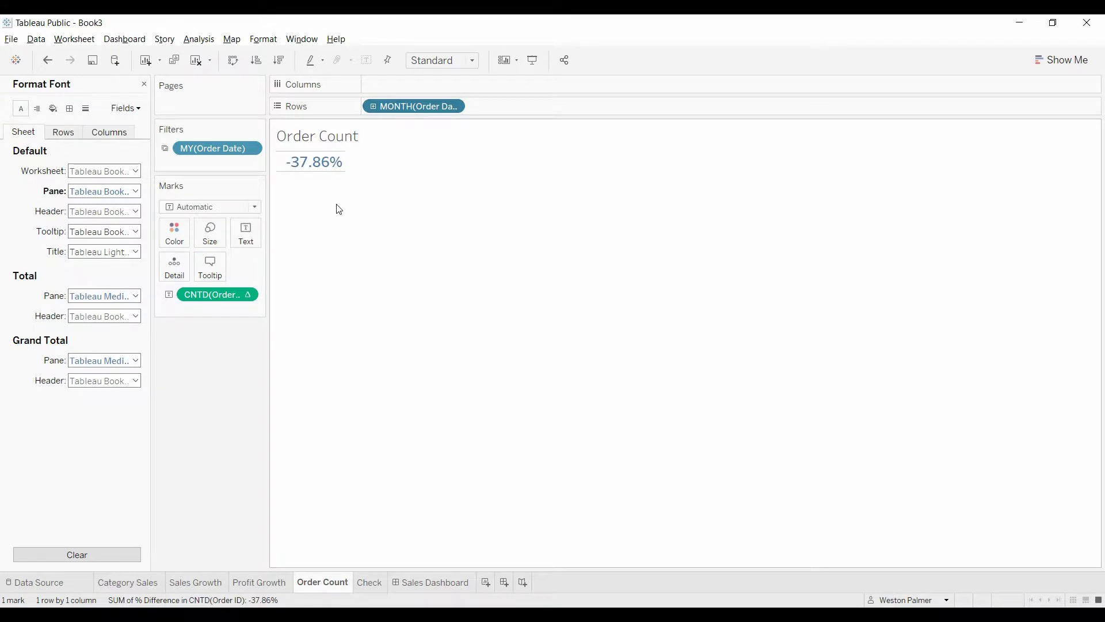
pyautogui.click(70, 109)
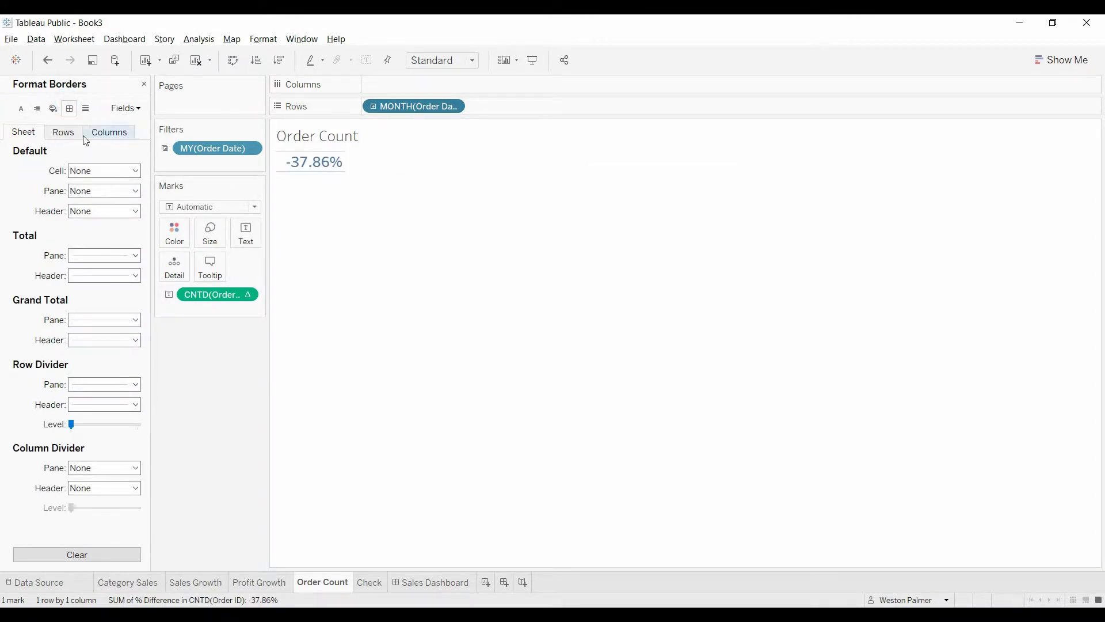
pyautogui.click(137, 386)
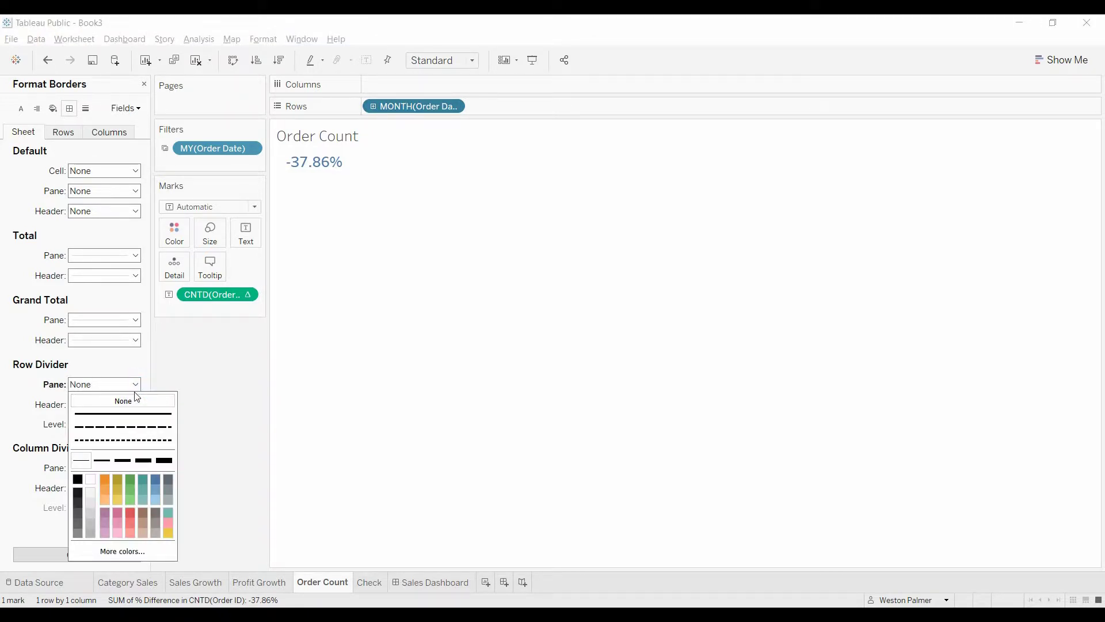
pyautogui.click(227, 373)
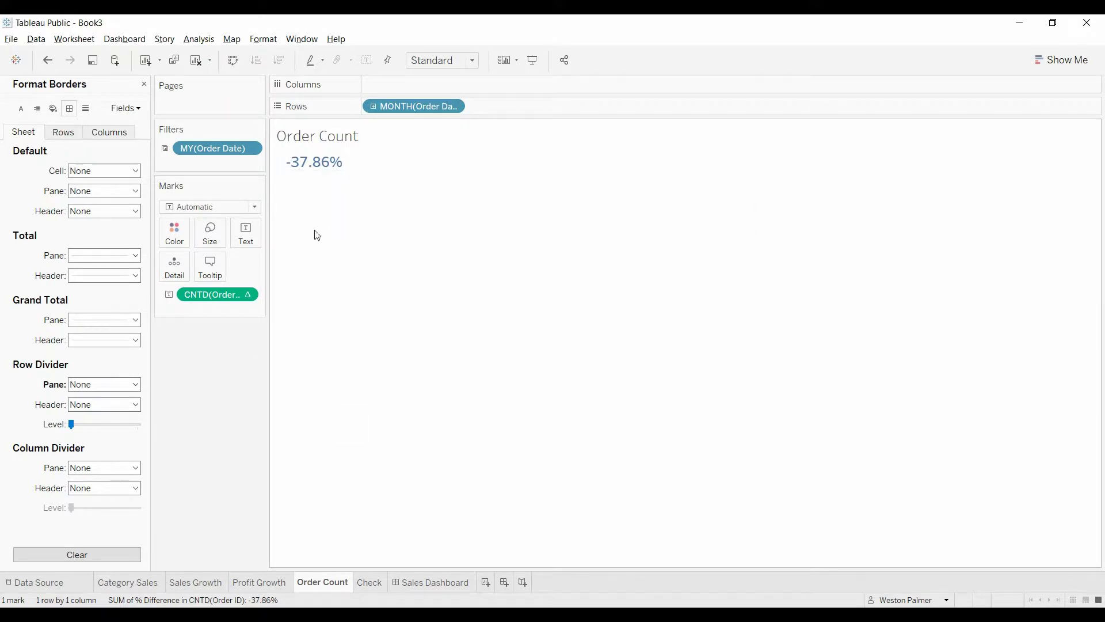
pyautogui.click(424, 587)
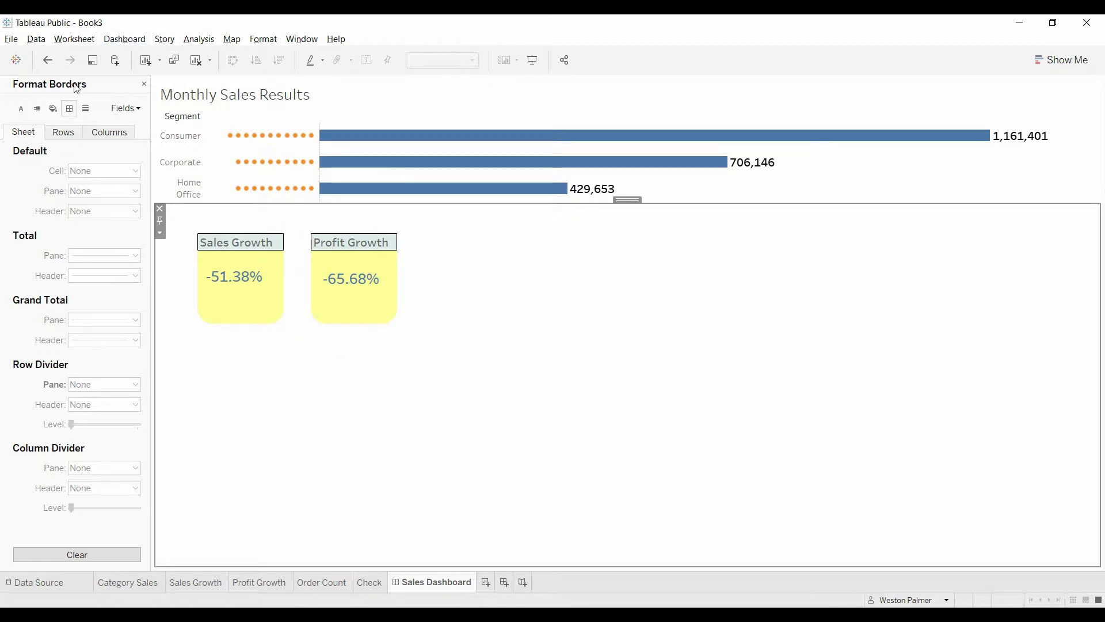
# - Close Format Borders and drop a floating Image object using the Yellow Box picture
pyautogui.click(144, 85)
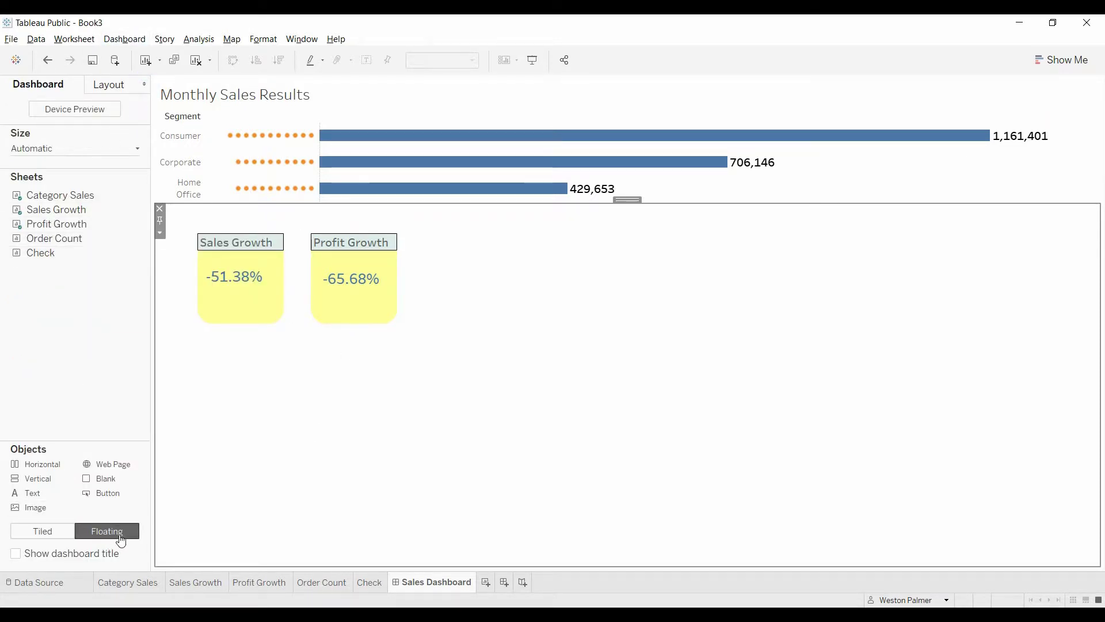
pyautogui.moveTo(44, 514); pyautogui.dragTo(470, 266)
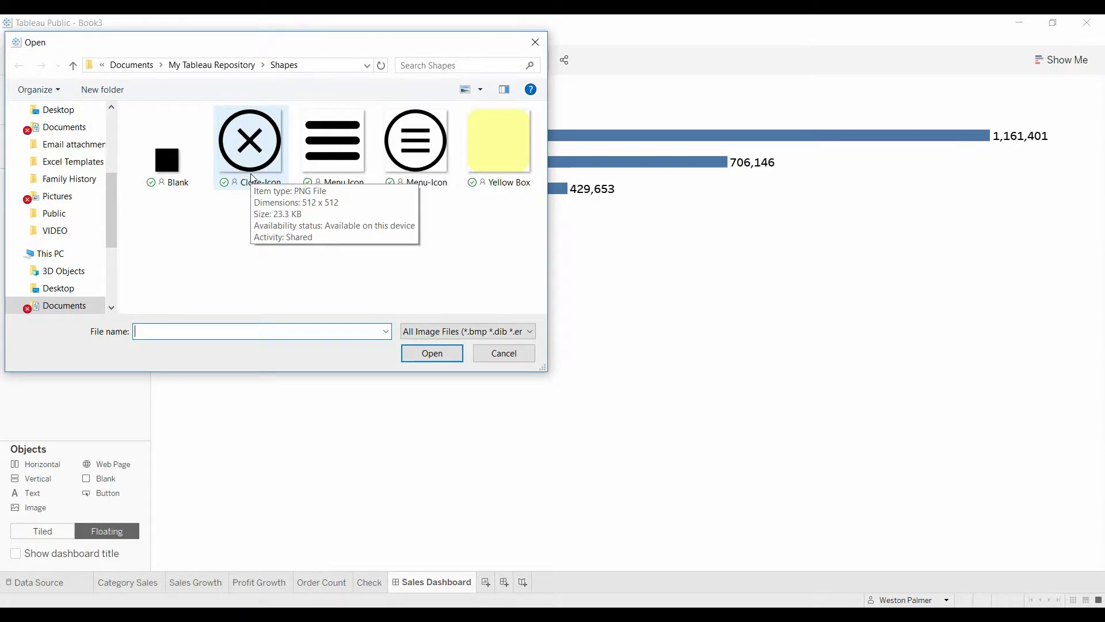
pyautogui.click(499, 158)
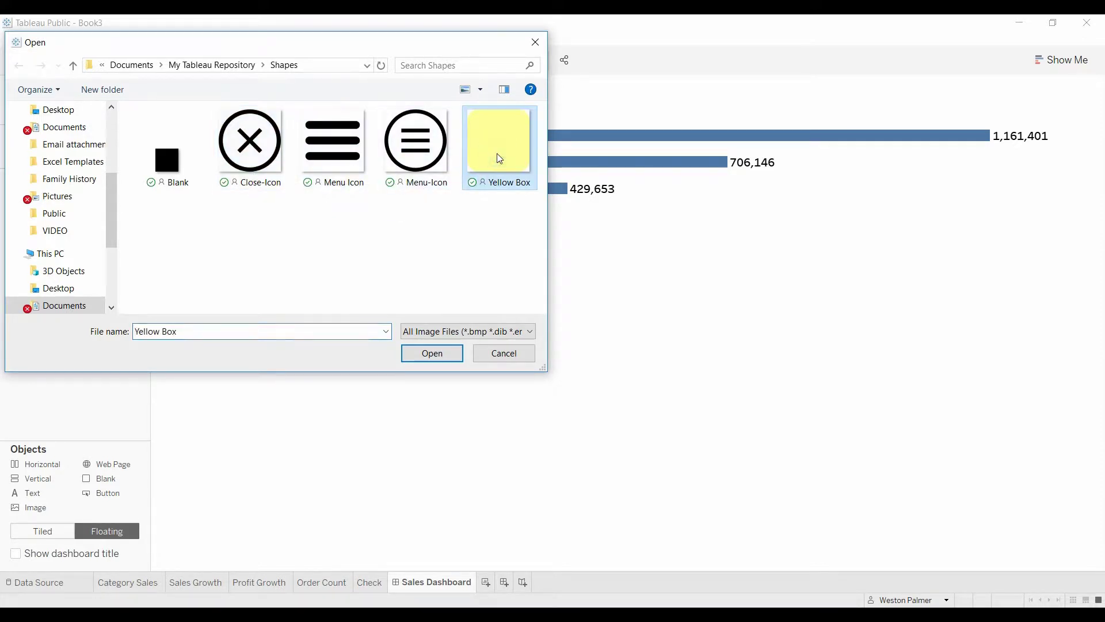
pyautogui.click(432, 353)
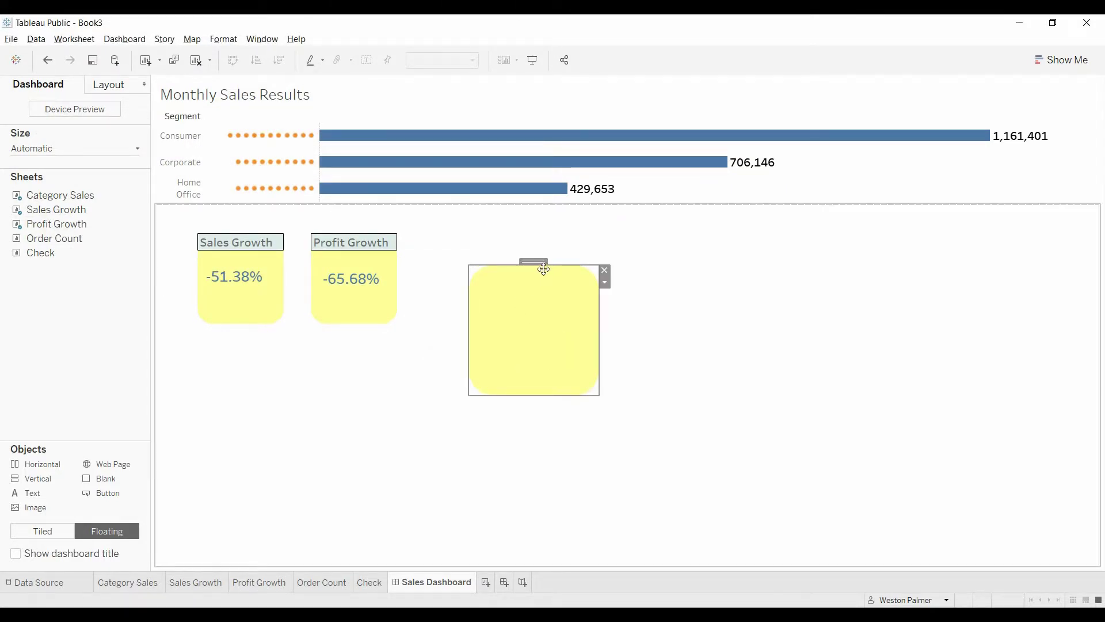
# - Move the new yellow box up beside Profit Growth and set its height to 150
pyautogui.moveTo(537, 263); pyautogui.dragTo(502, 247)
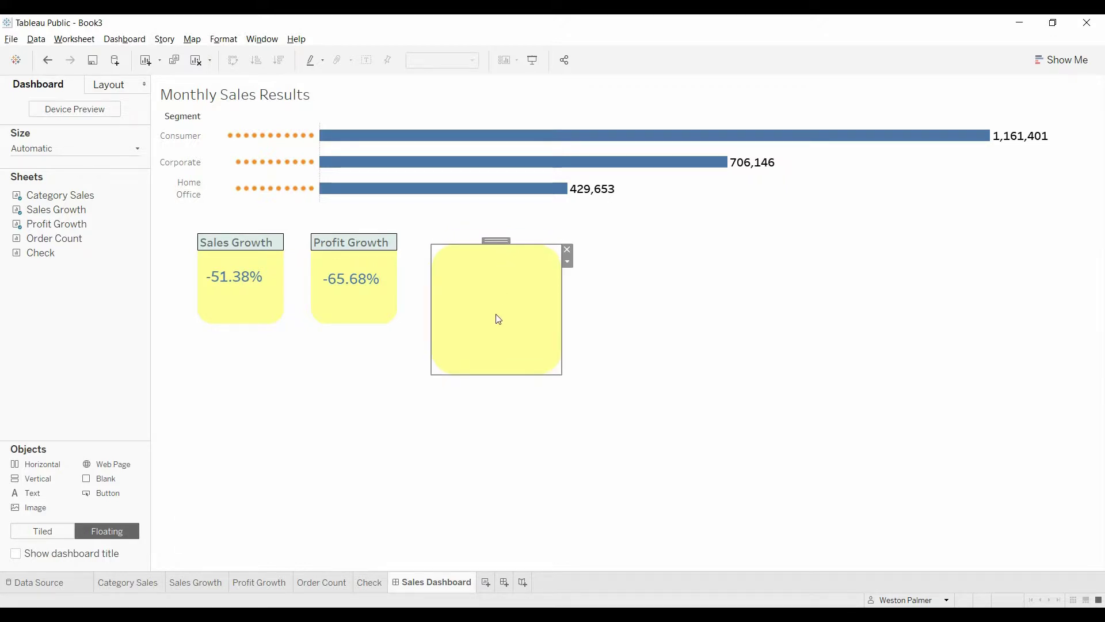
pyautogui.click(107, 90)
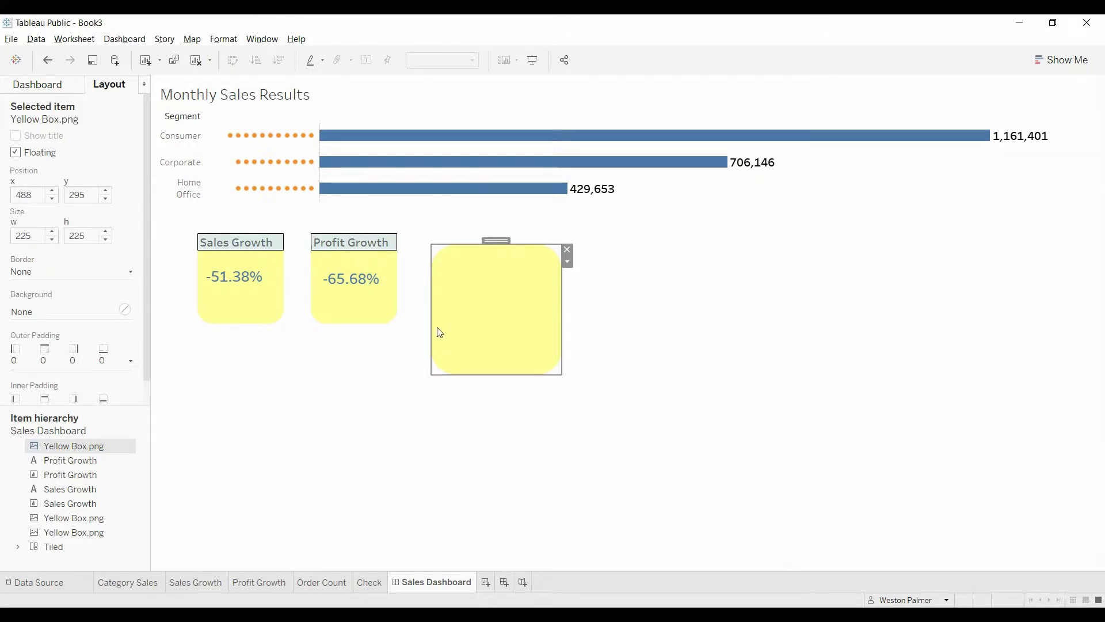
pyautogui.click(82, 519)
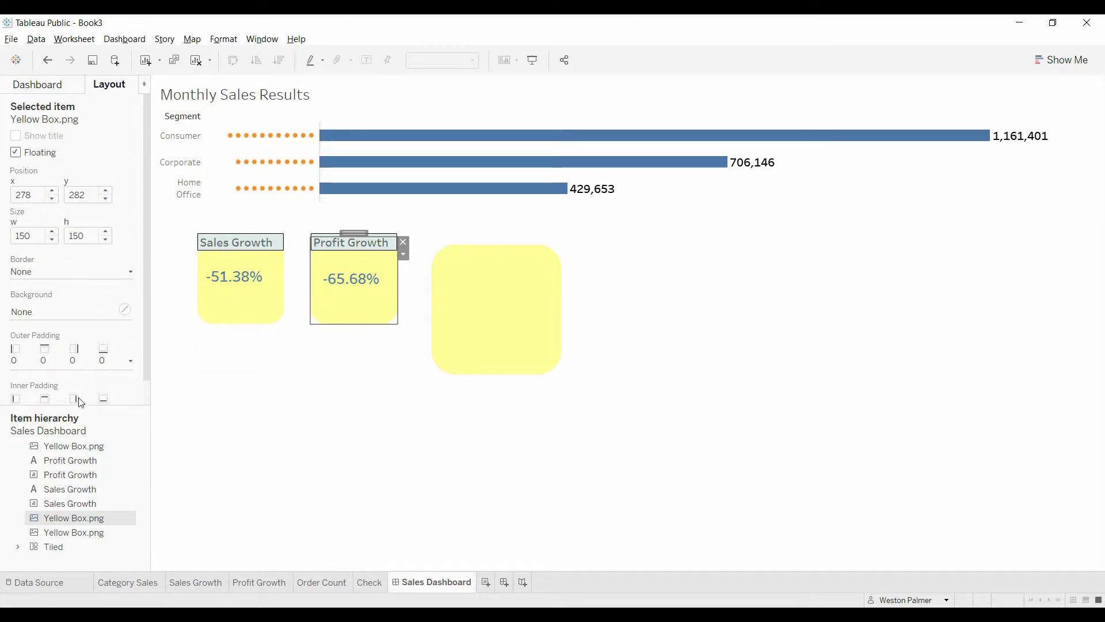
pyautogui.click(87, 447)
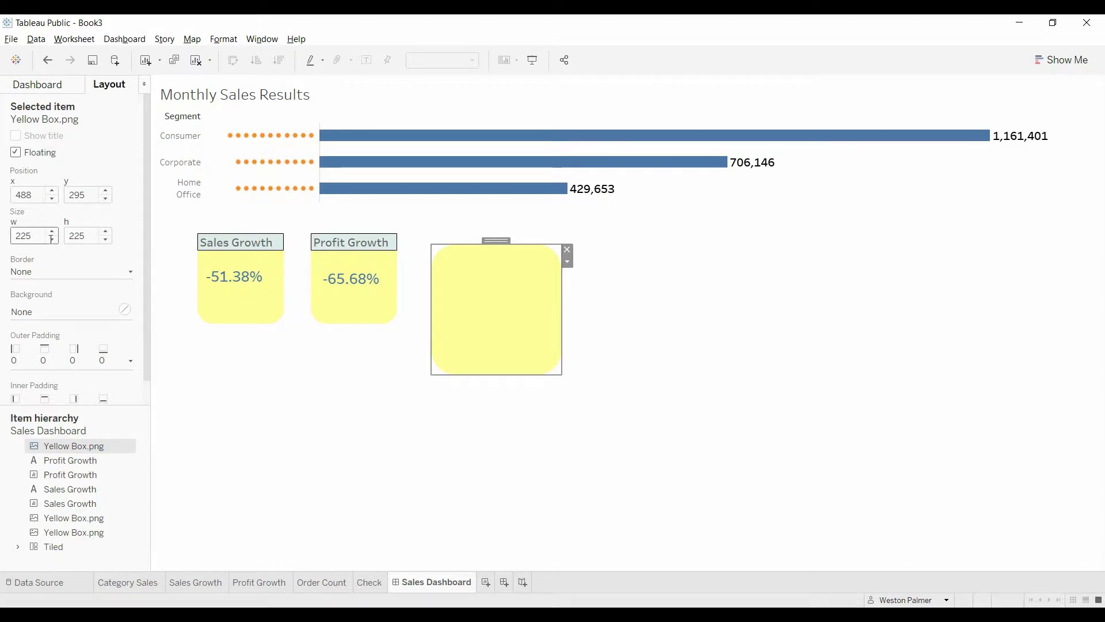
pyautogui.doubleClick(41, 234)
pyautogui.doubleClick(84, 236)
pyautogui.write('150')
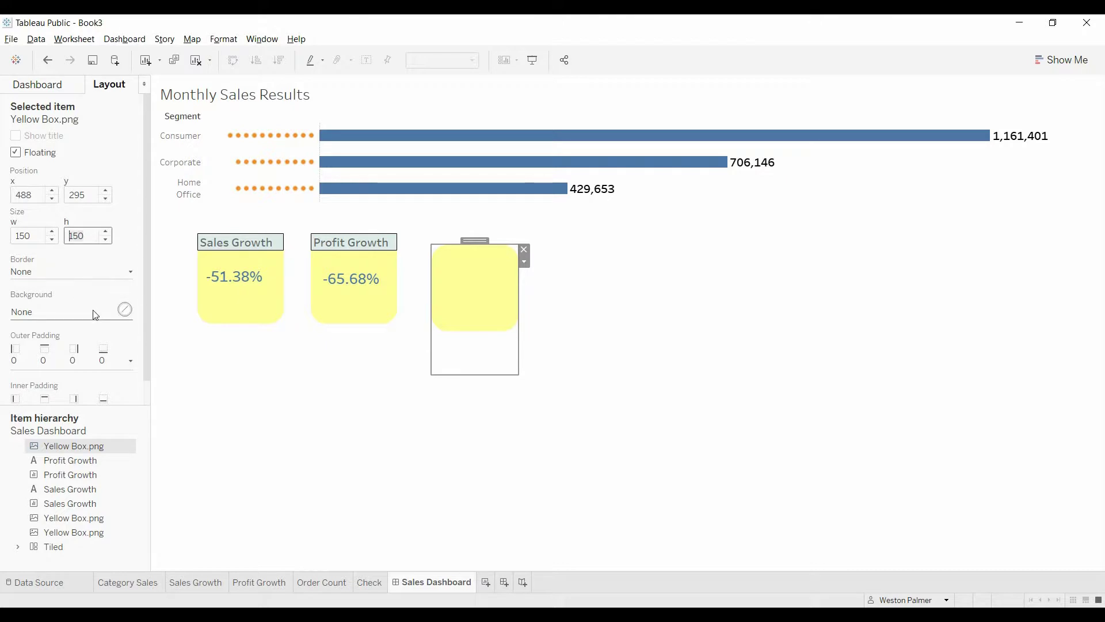
pyautogui.press('Return')
pyautogui.click(229, 406)
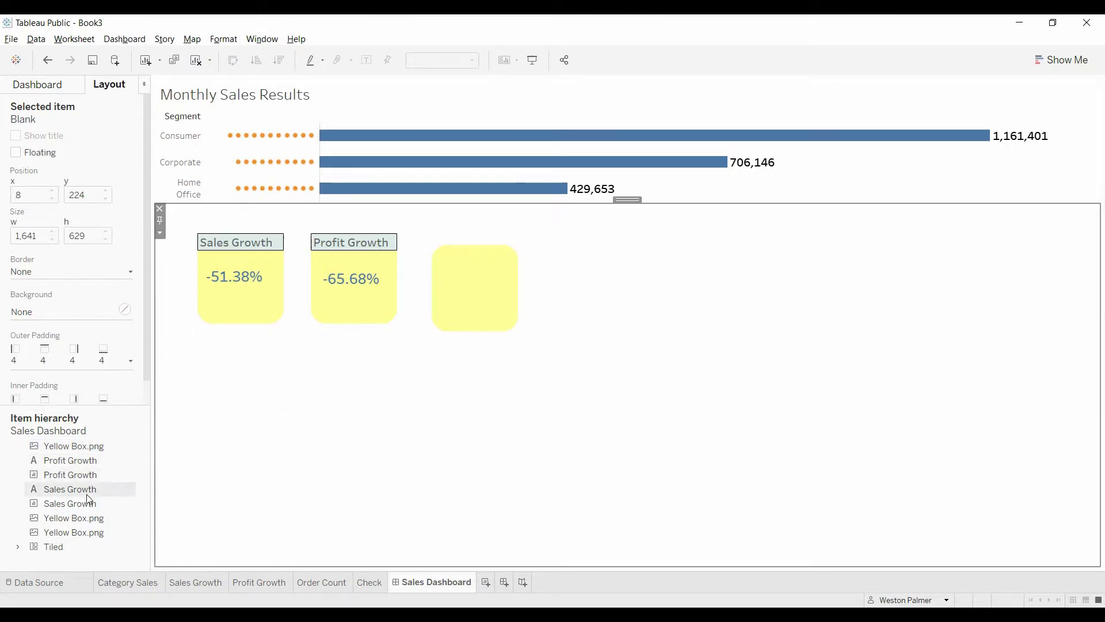
# - Line the new box up with the Profit Growth box, ending at x 488, y 282
pyautogui.click(82, 518)
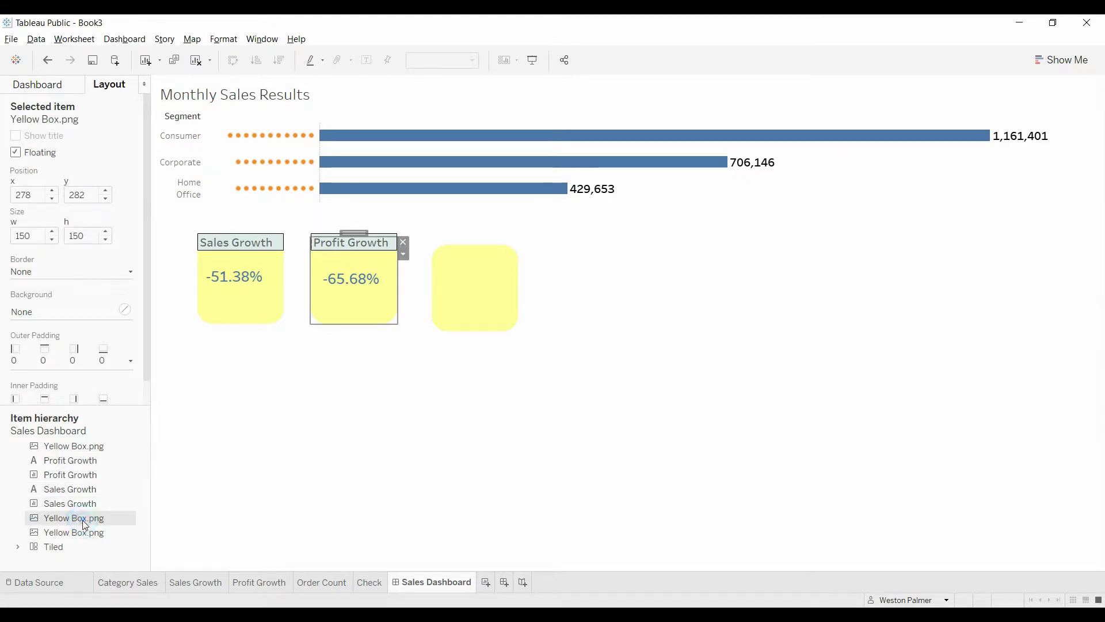
pyautogui.click(65, 449)
pyautogui.click(83, 194)
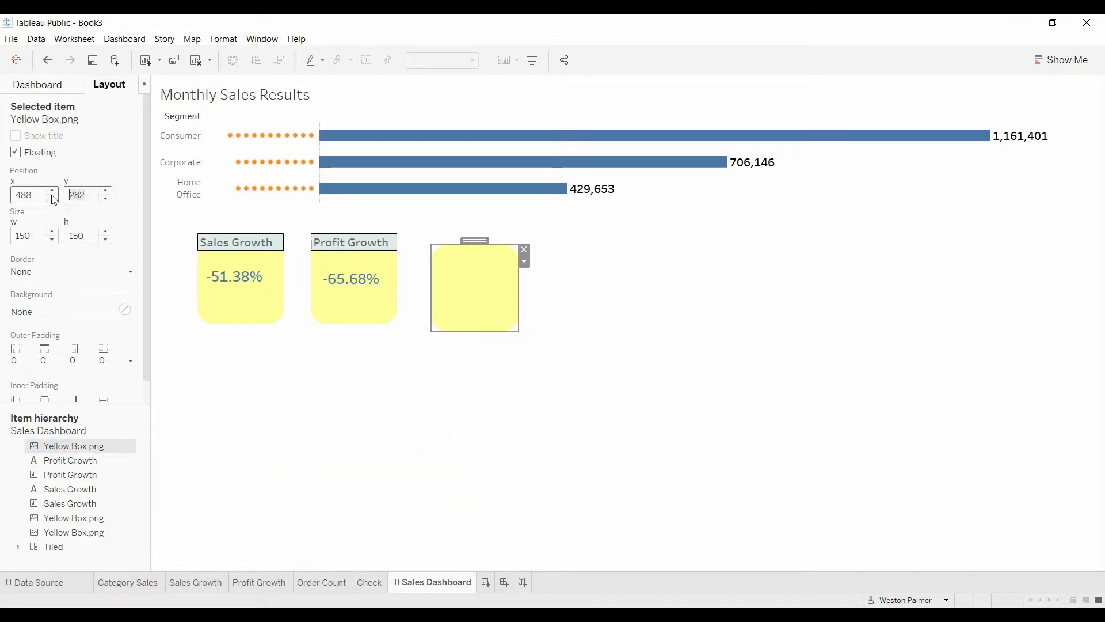
pyautogui.click(677, 354)
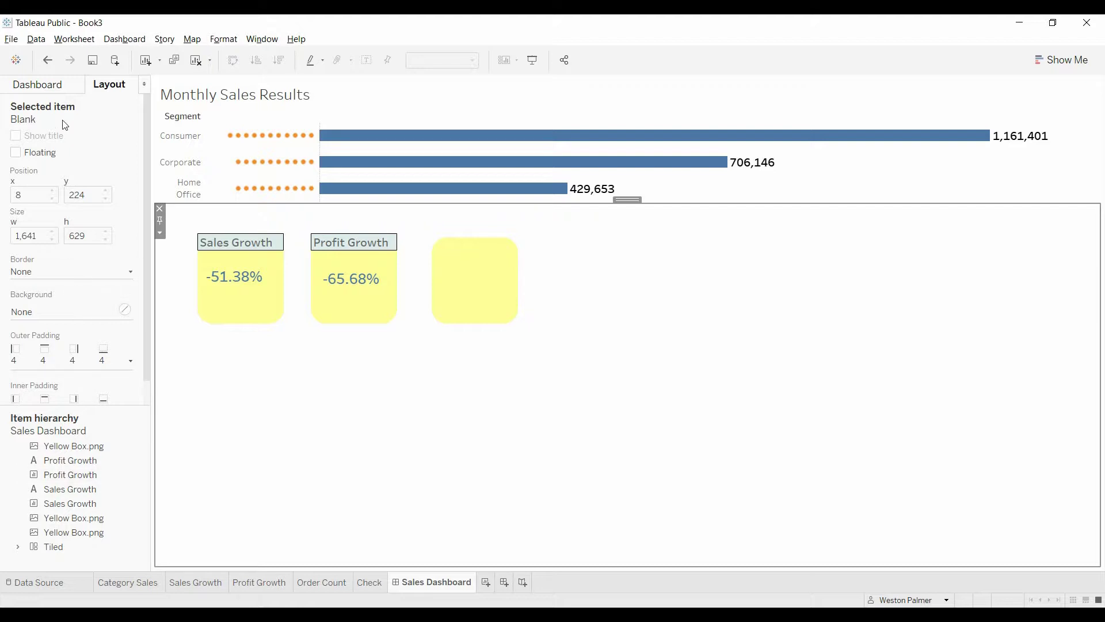
# - Add a floating 'Order Growth' text object below the yellow boxes, bold at font size 15
pyautogui.click(55, 85)
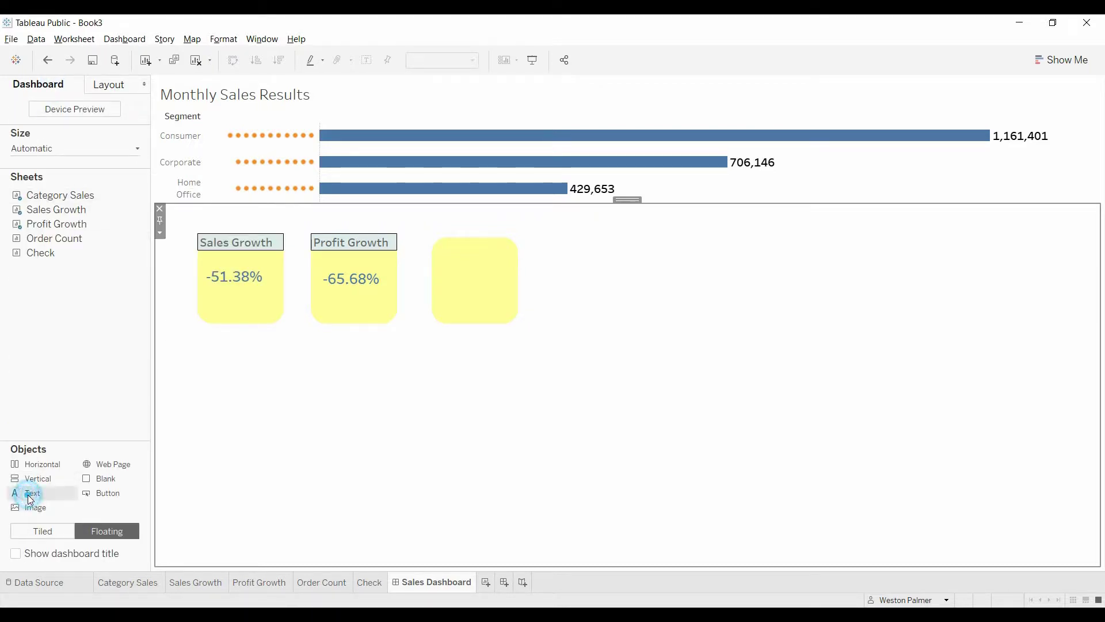
pyautogui.moveTo(32, 493); pyautogui.dragTo(344, 361)
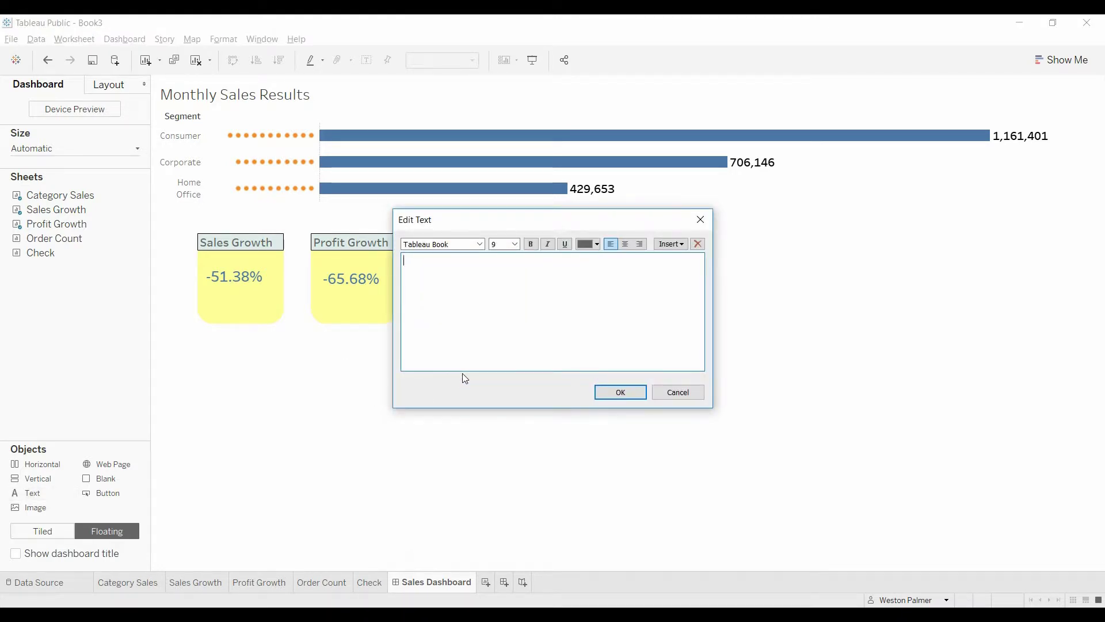
pyautogui.write('Order Growth')
pyautogui.moveTo(477, 269); pyautogui.dragTo(398, 262)
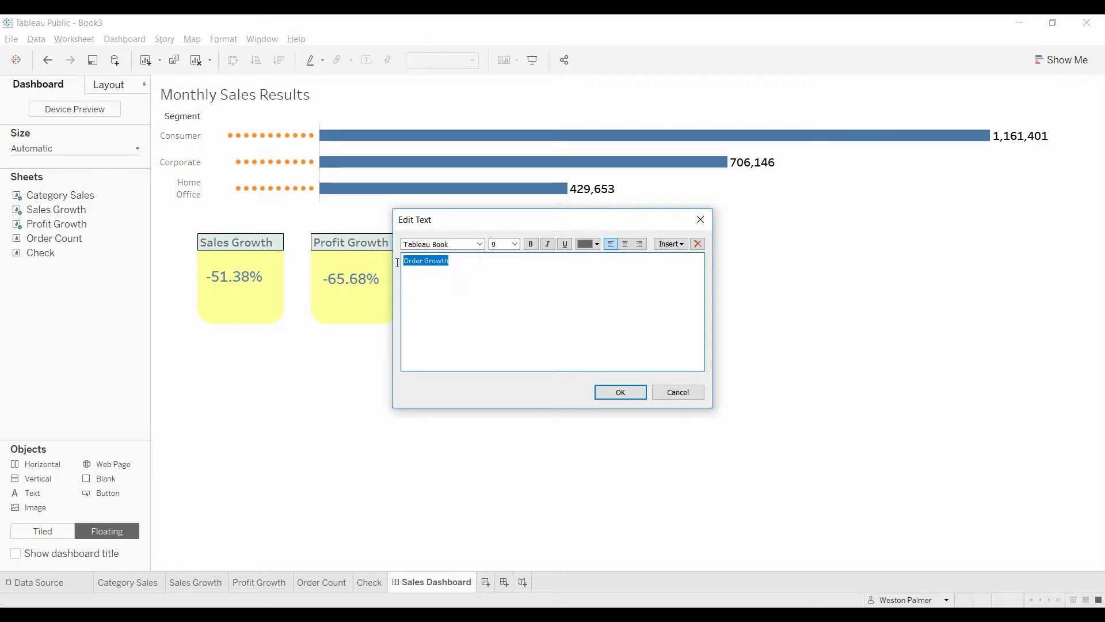
pyautogui.click(515, 244)
pyautogui.click(509, 316)
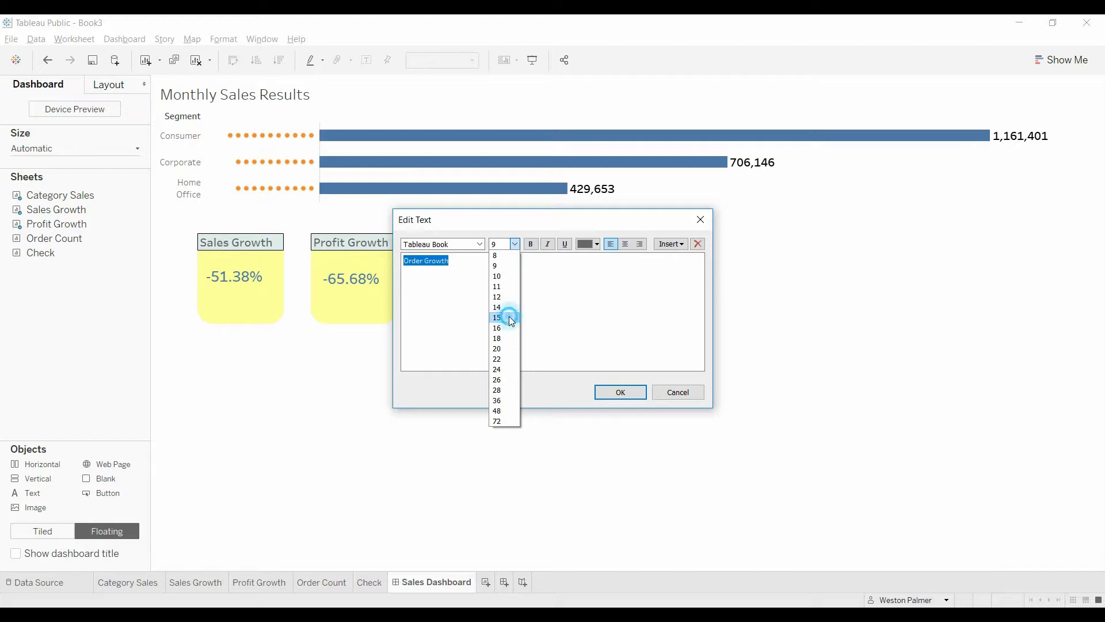
pyautogui.click(530, 244)
pyautogui.click(620, 394)
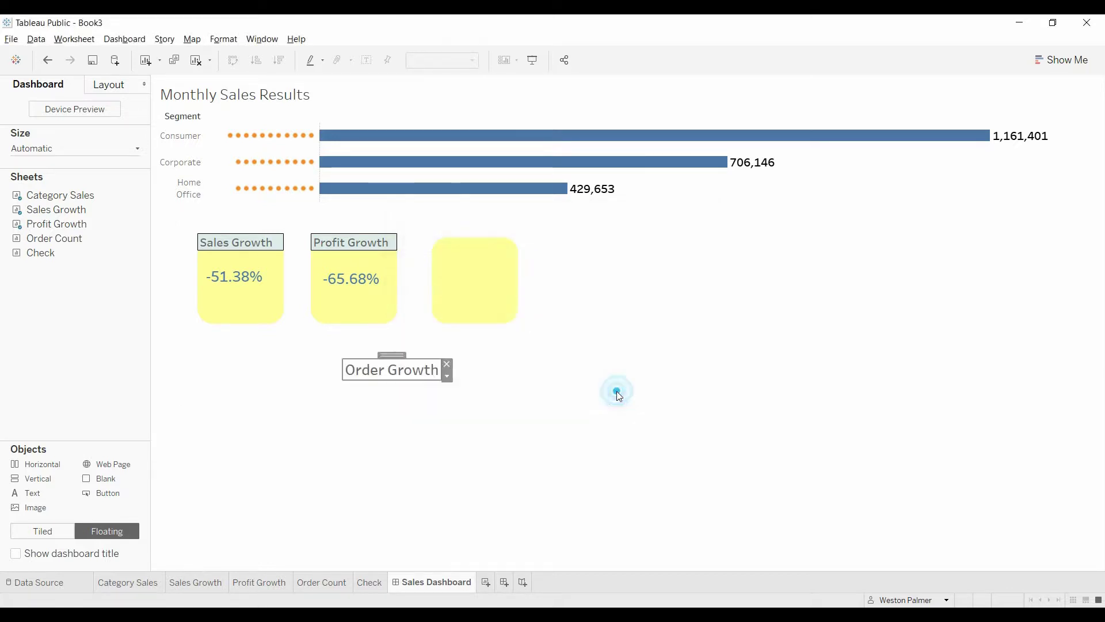
# - Inspect the Profit Growth title's text formatting without changing it
pyautogui.click(384, 249)
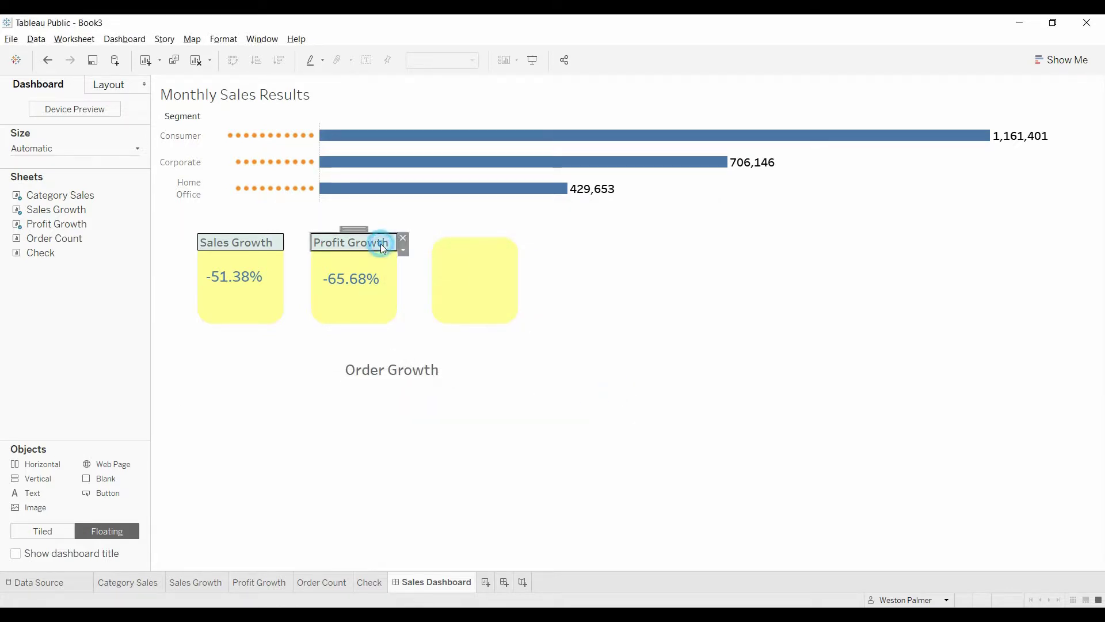
pyautogui.rightClick(381, 244)
pyautogui.click(425, 254)
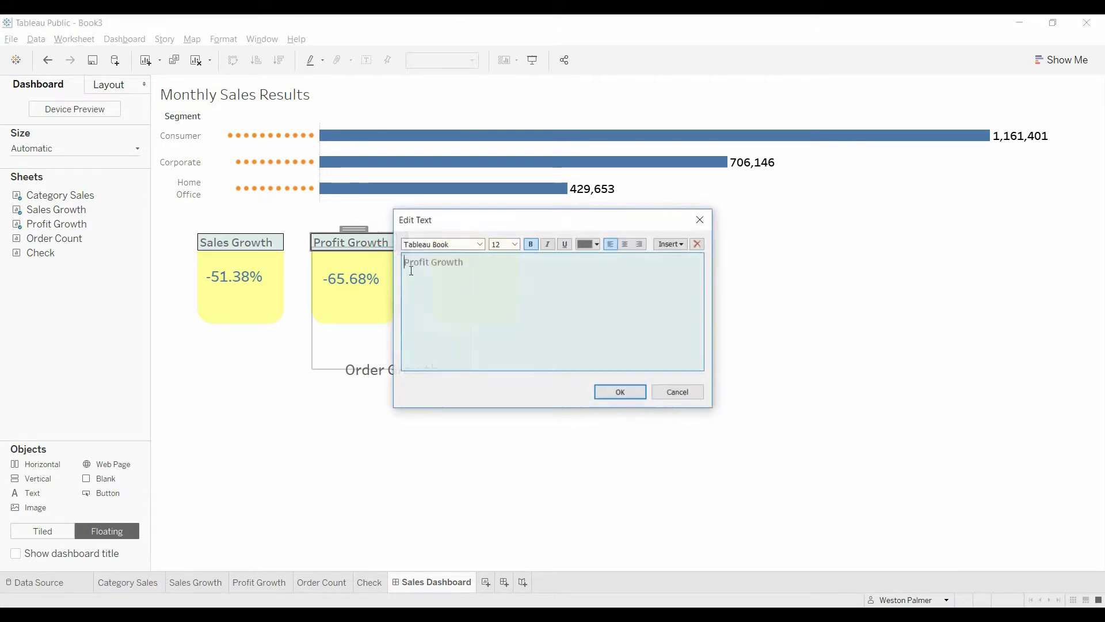
pyautogui.click(671, 388)
# - Reduce the Order Growth text's font size to 12
pyautogui.rightClick(440, 382)
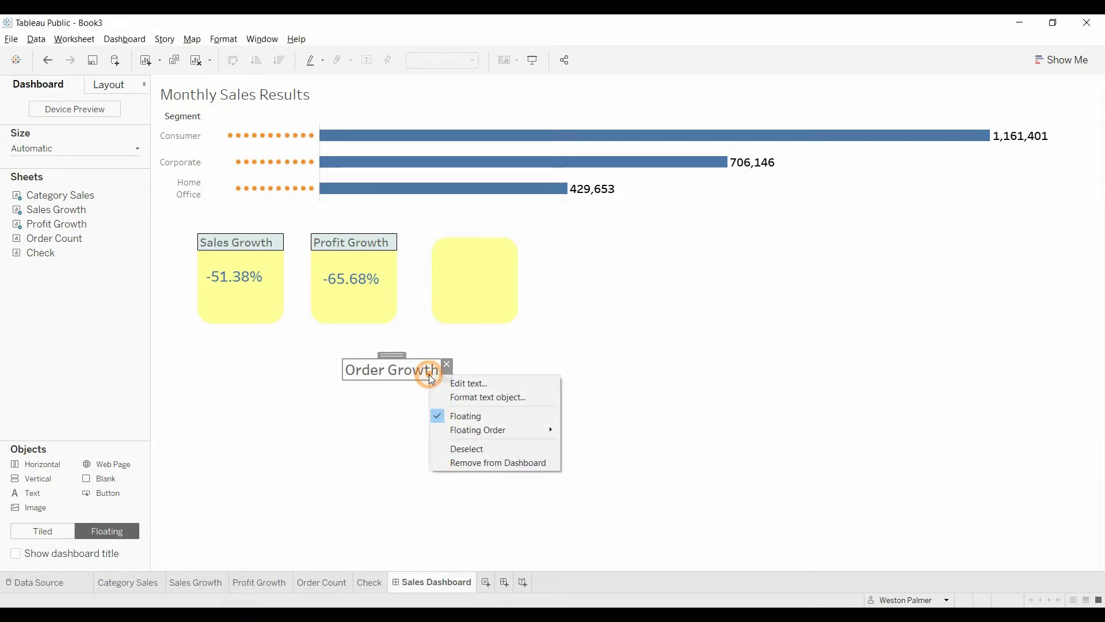
pyautogui.click(468, 378)
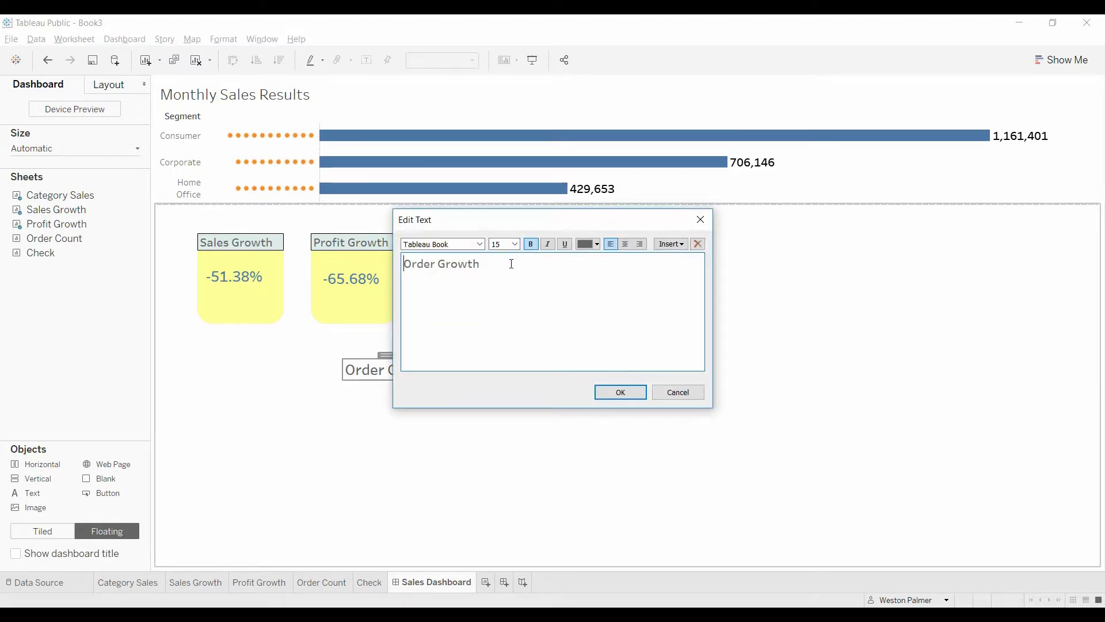
pyautogui.moveTo(511, 264); pyautogui.dragTo(399, 263)
pyautogui.click(514, 244)
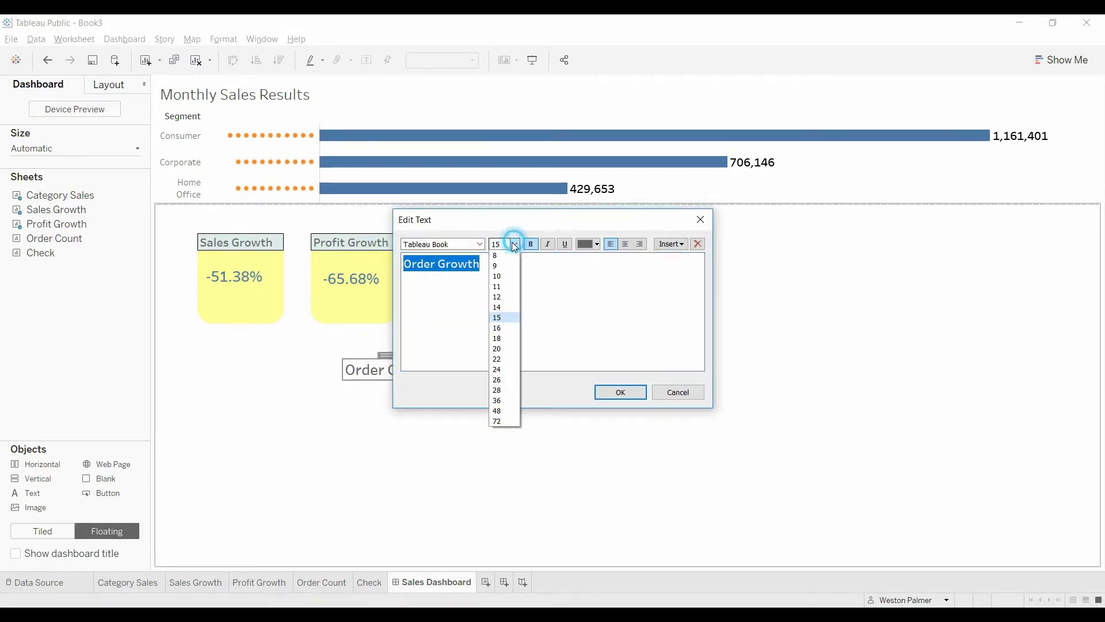
pyautogui.click(508, 297)
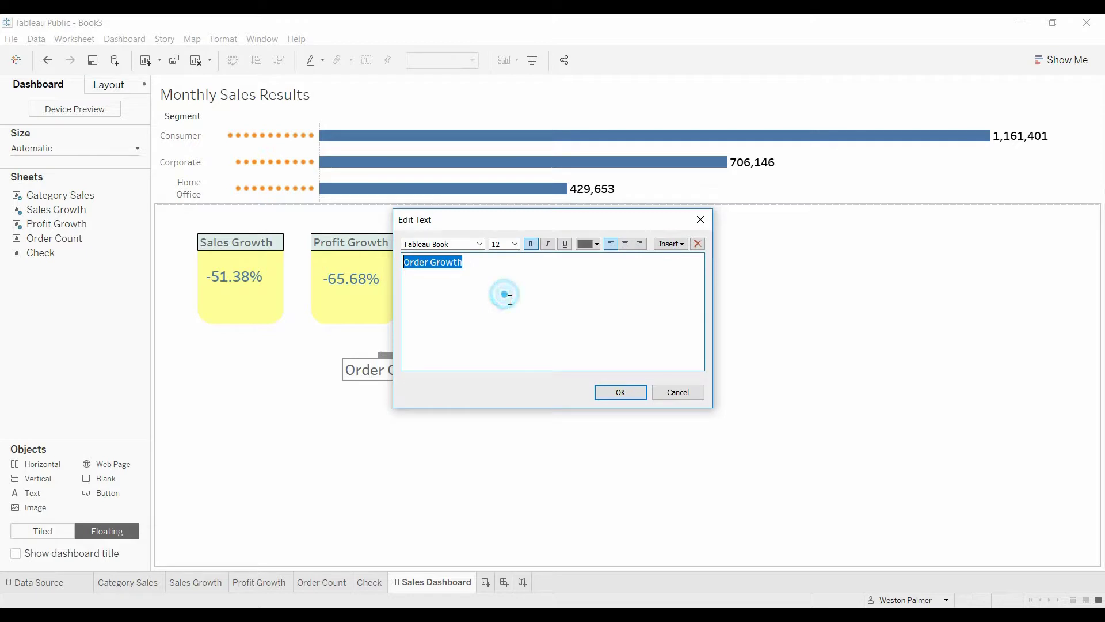
pyautogui.click(622, 392)
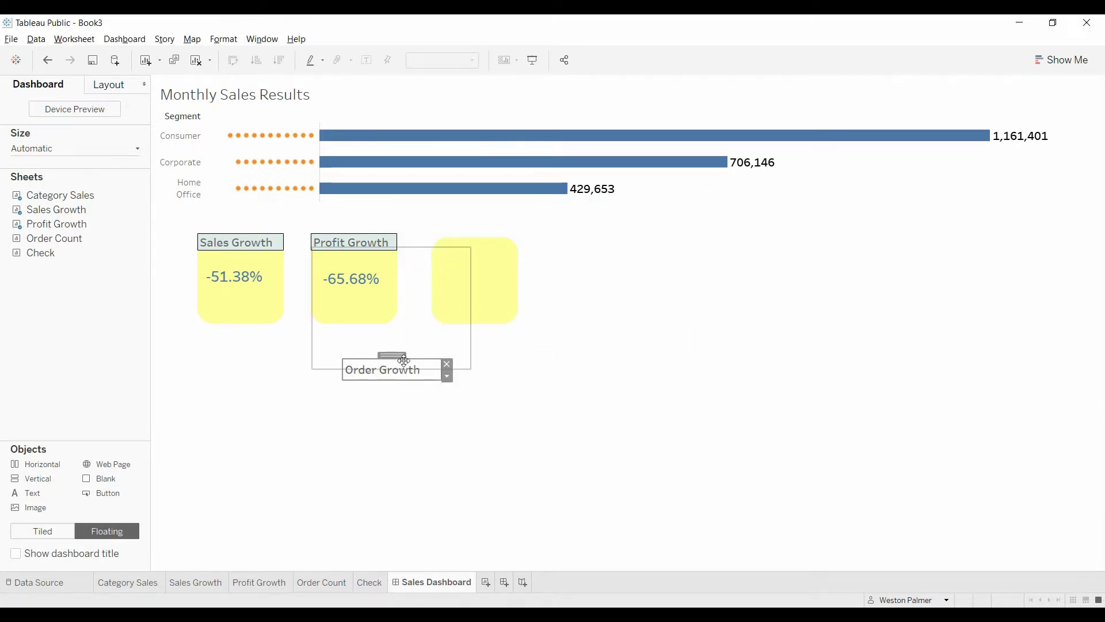
pyautogui.click(406, 381)
# - Move the Order Growth label beside the yellow boxes and give it a light-blue background fill
pyautogui.moveTo(405, 380); pyautogui.dragTo(547, 349)
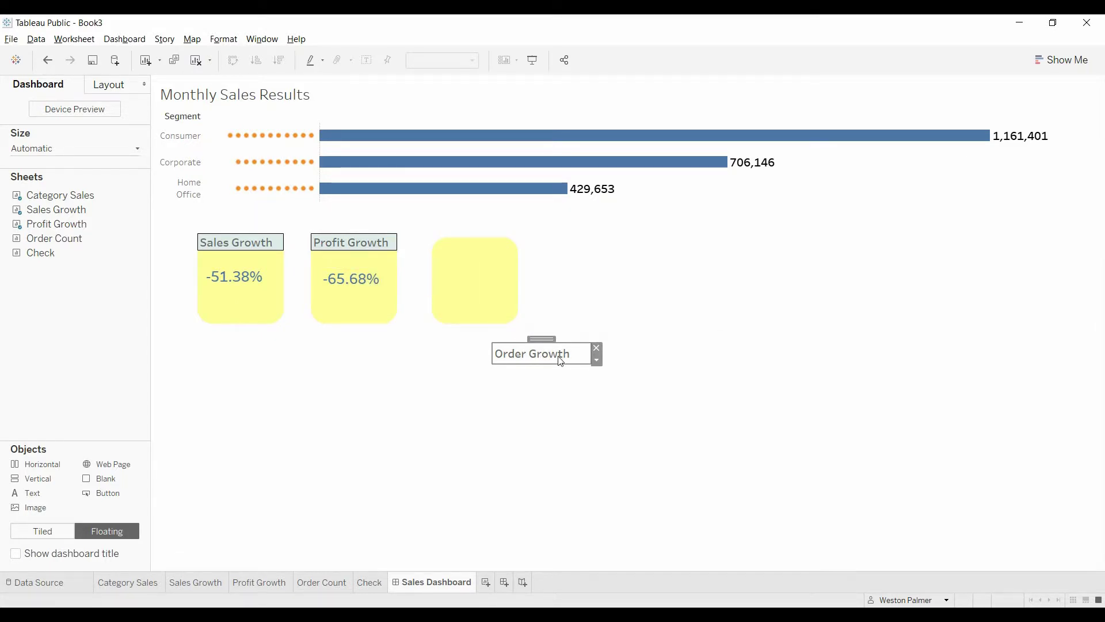
pyautogui.click(118, 85)
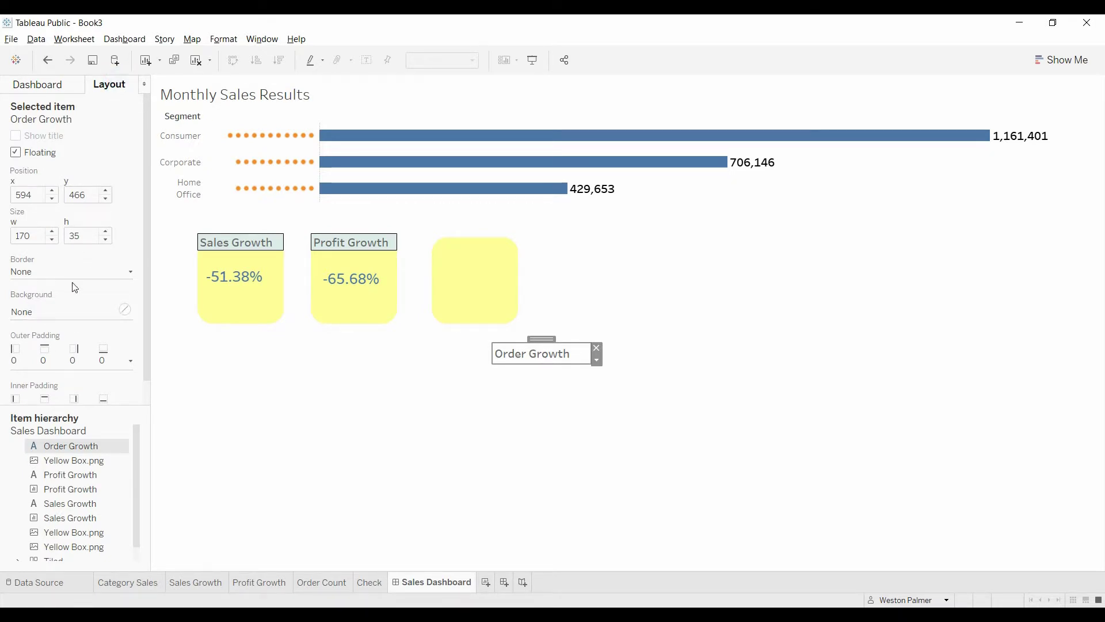
pyautogui.click(550, 346)
pyautogui.click(126, 312)
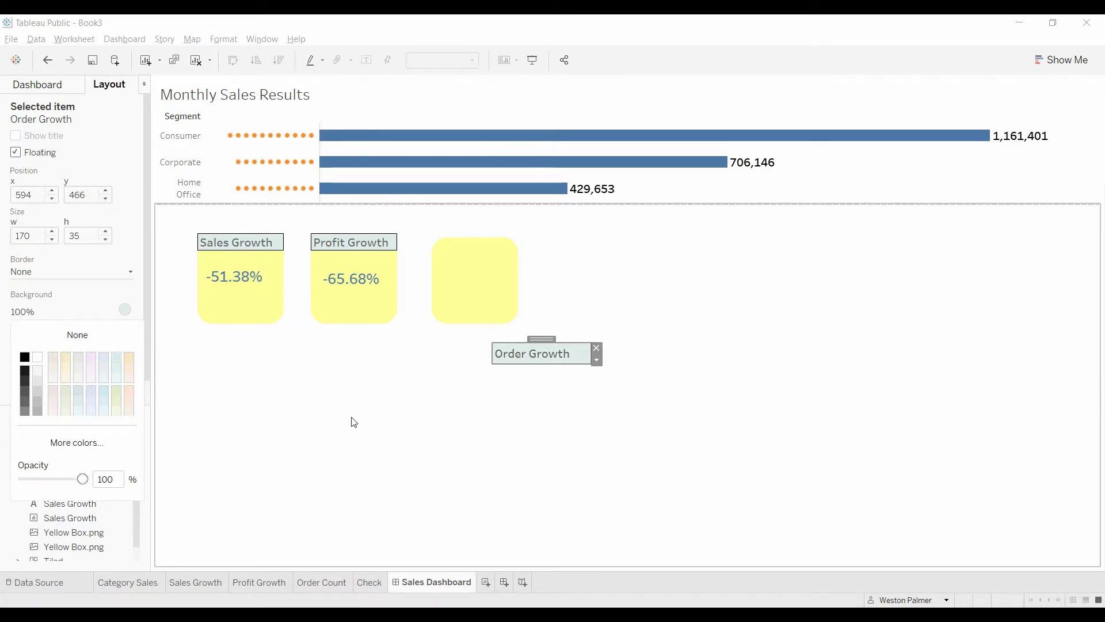
# - Compare with the Profit Growth title and set the Order Growth label's y position to 275
pyautogui.click(558, 344)
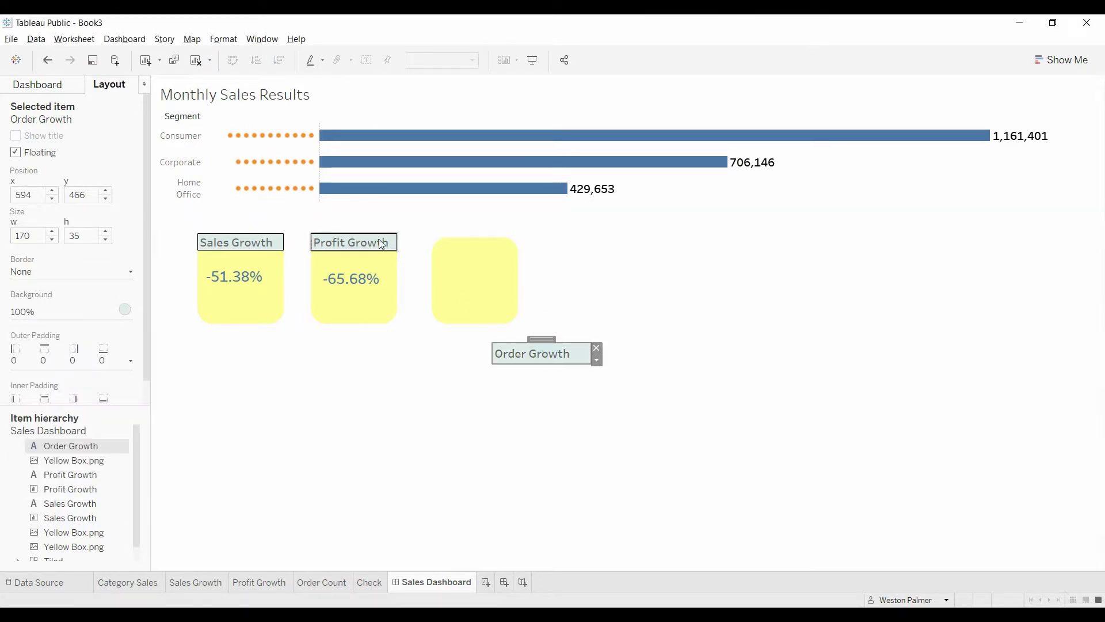
pyautogui.click(91, 480)
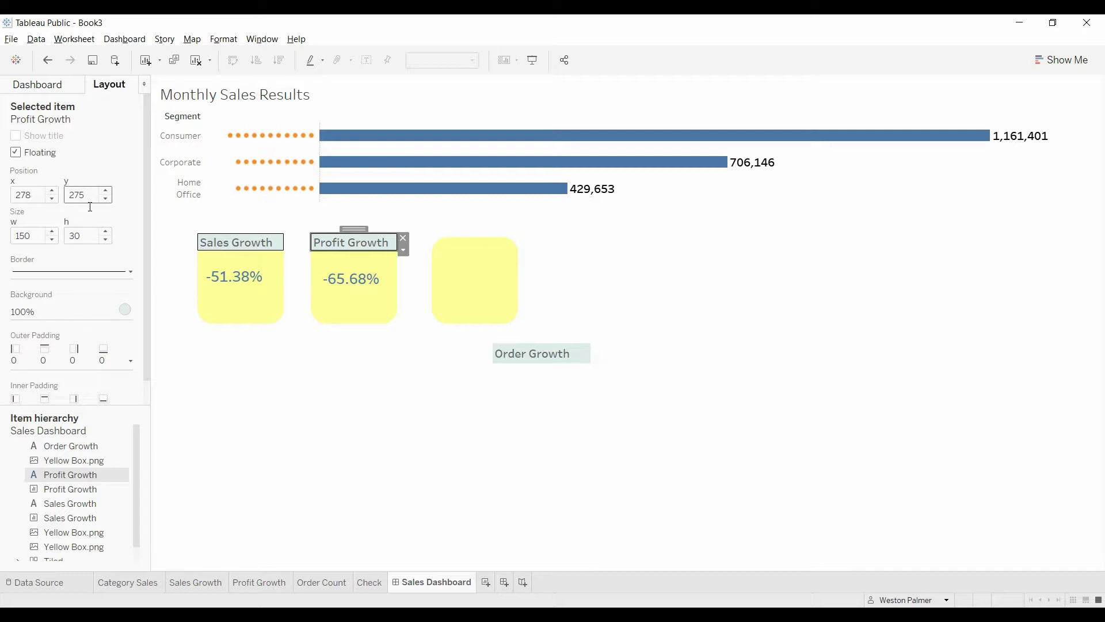
pyautogui.click(81, 447)
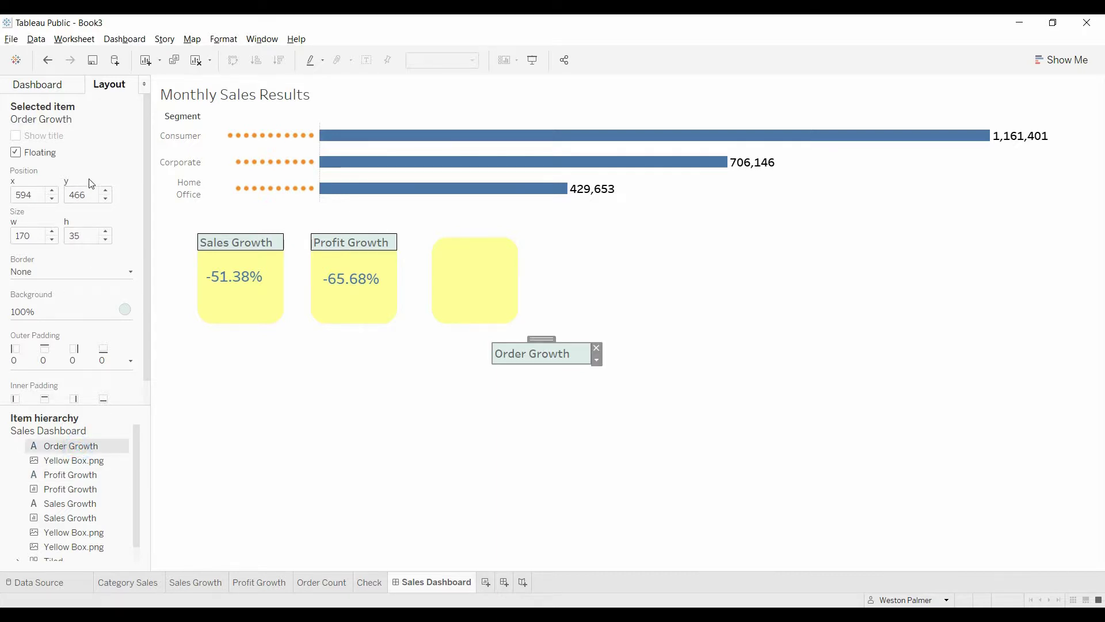
pyautogui.doubleClick(86, 194)
pyautogui.write('275')
pyautogui.press('Return')
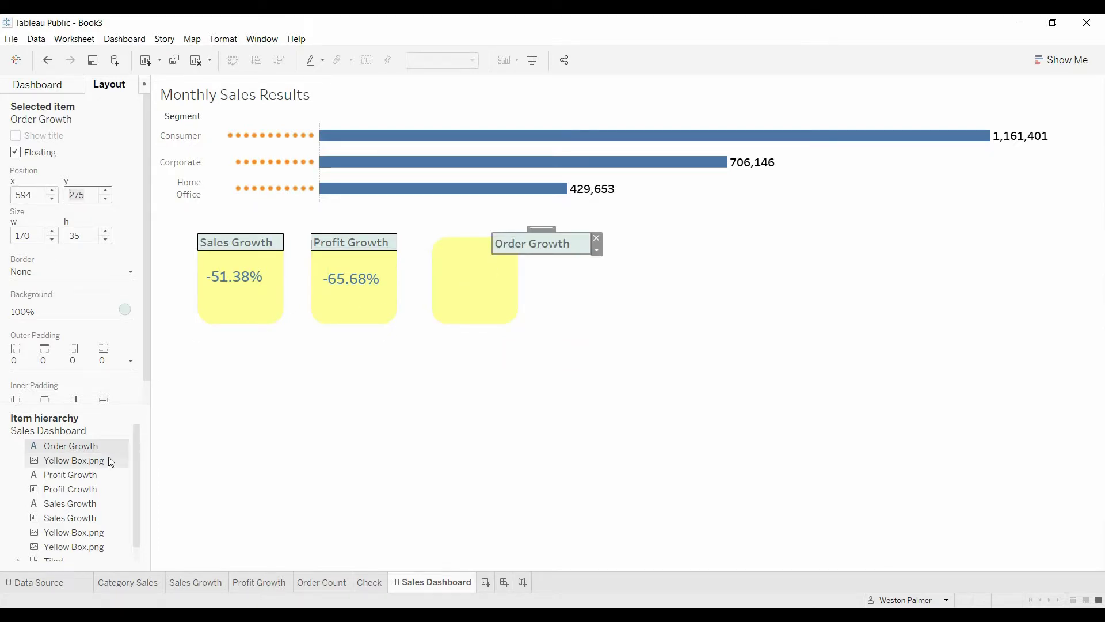
pyautogui.click(86, 461)
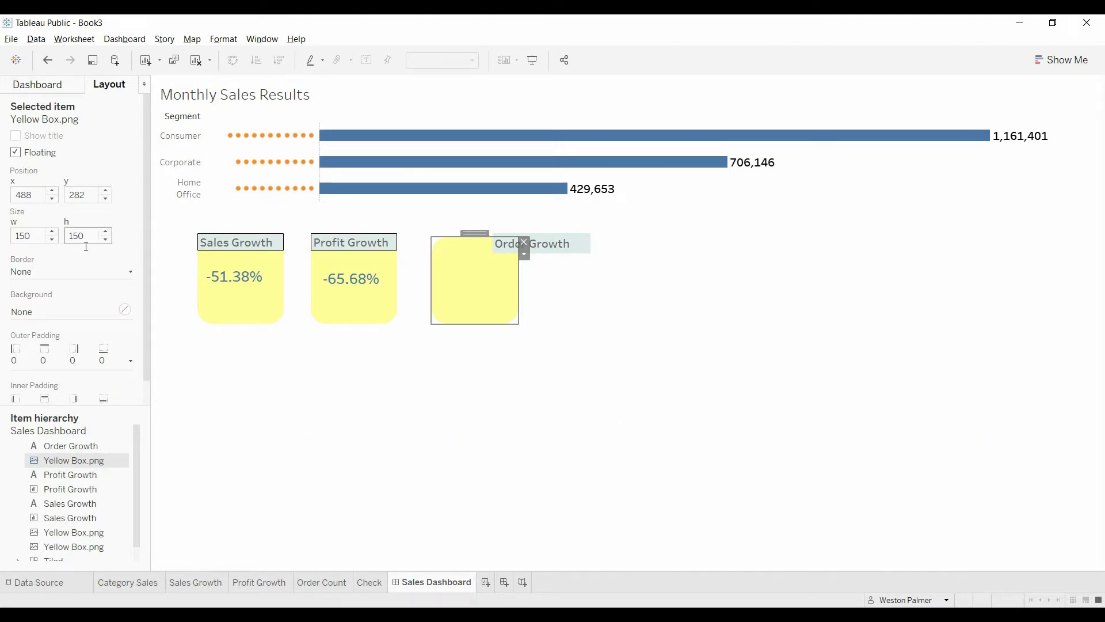
pyautogui.click(79, 447)
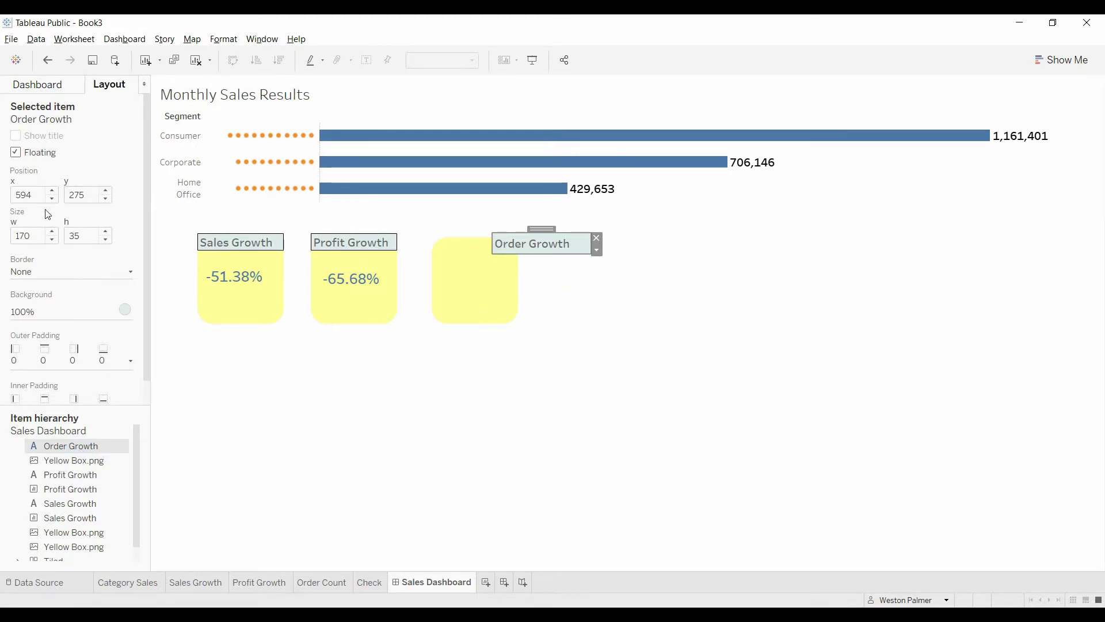
pyautogui.click(69, 479)
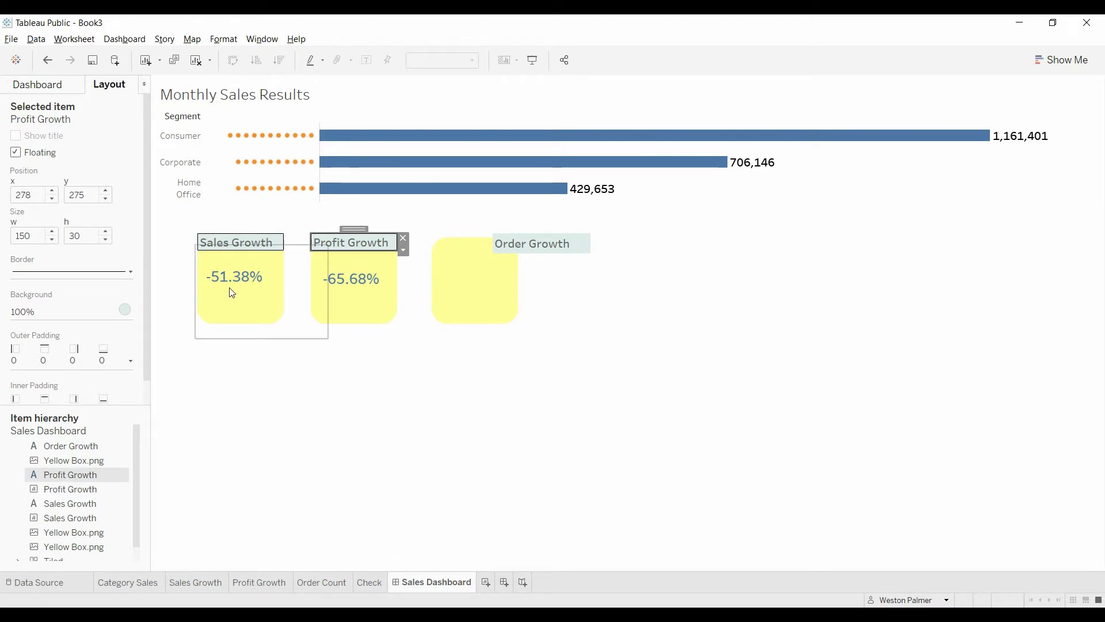
# - Resize the Order Growth label to 150 × 30 and set its x position to 488
pyautogui.click(81, 447)
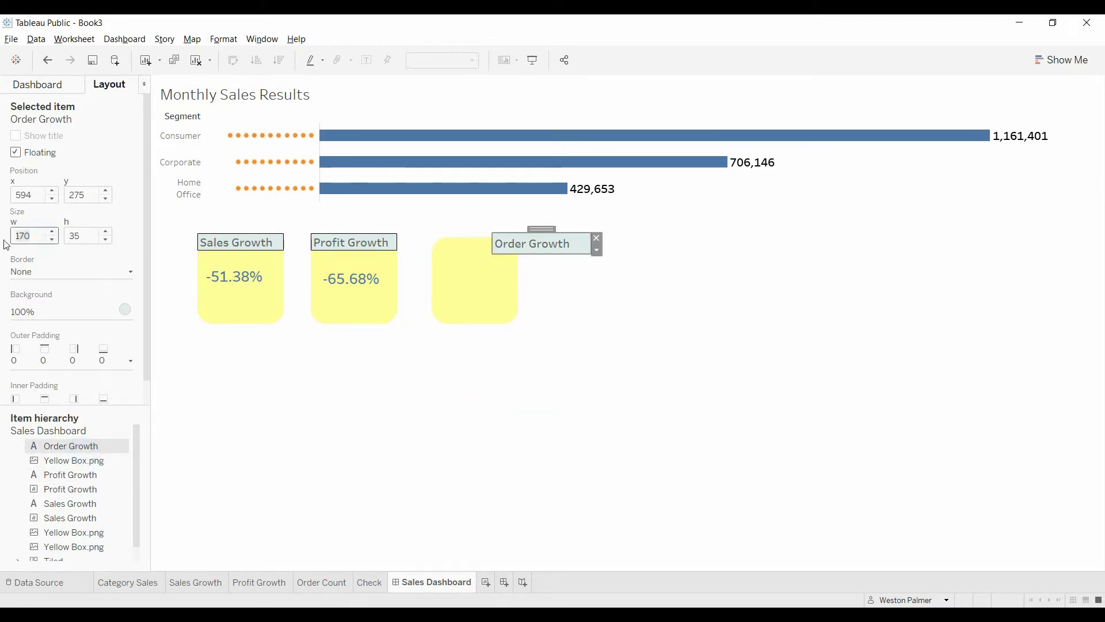
pyautogui.write('0')
pyautogui.click(79, 236)
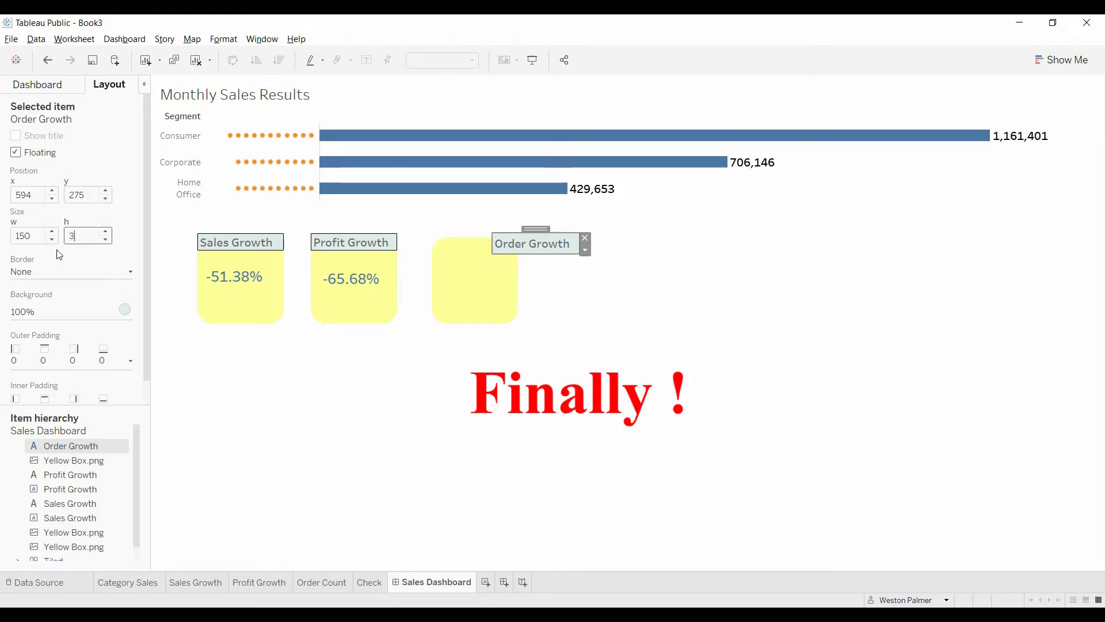
pyautogui.press('Return')
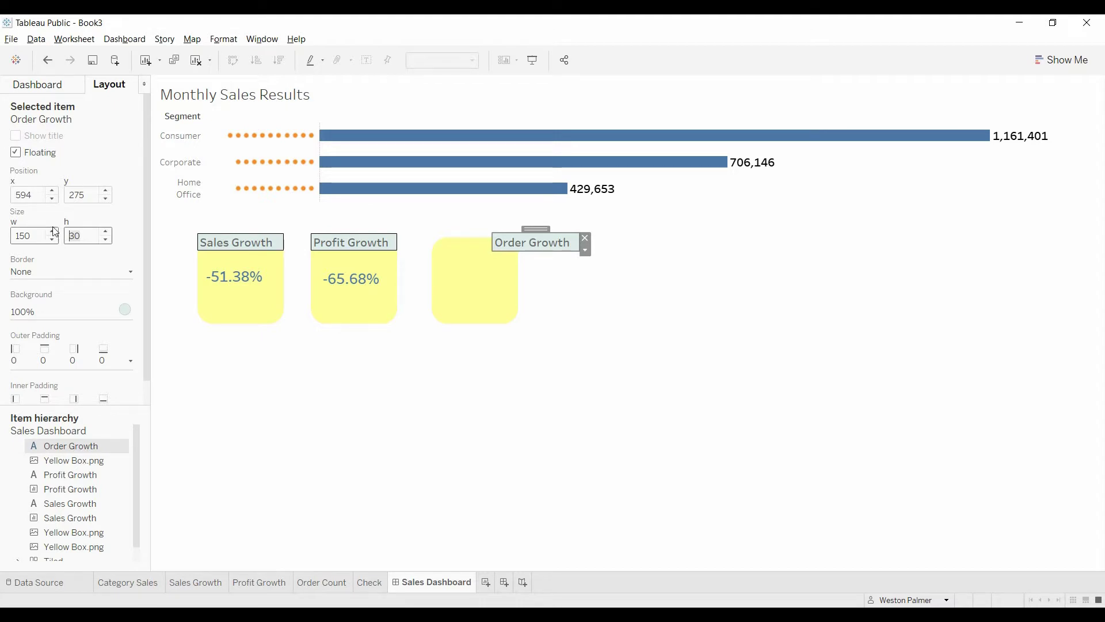
pyautogui.click(57, 460)
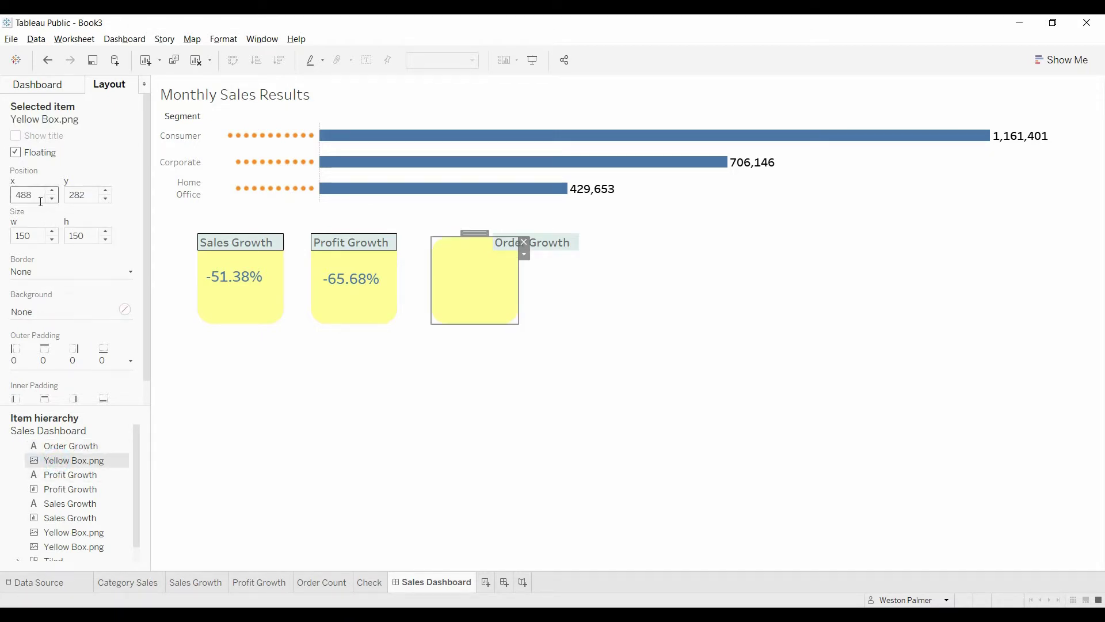
pyautogui.click(63, 448)
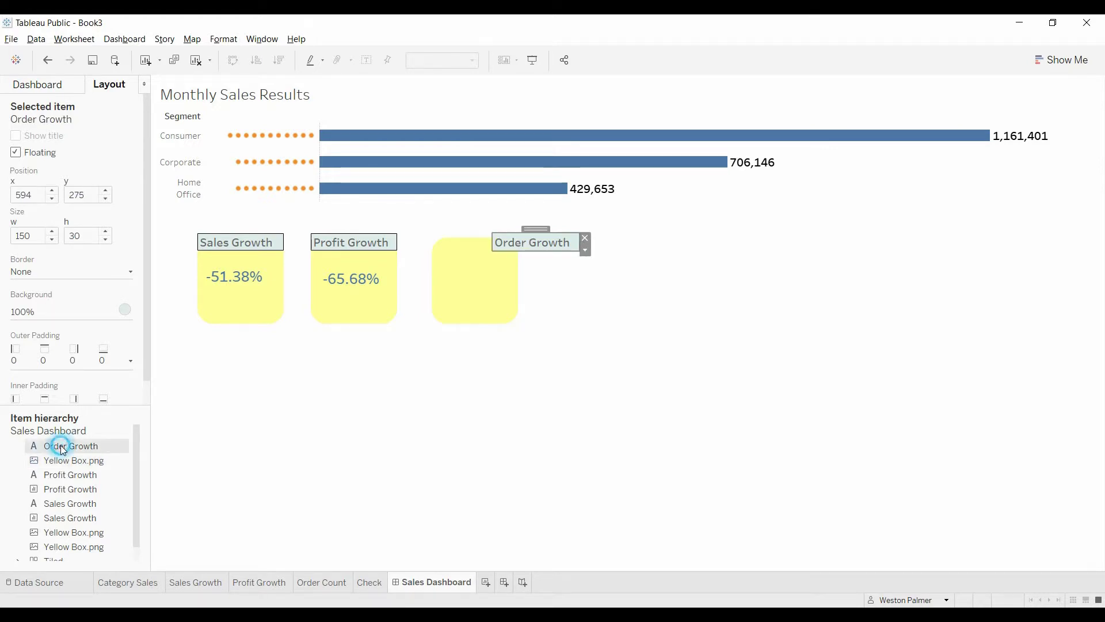
pyautogui.click(23, 195)
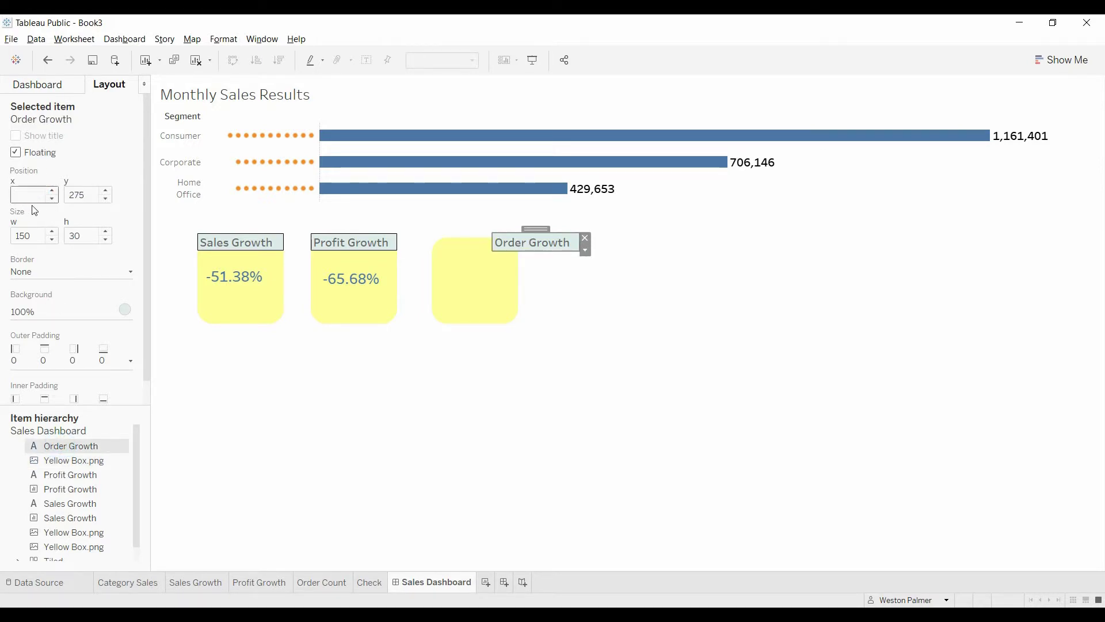
pyautogui.write('488')
pyautogui.press('Return')
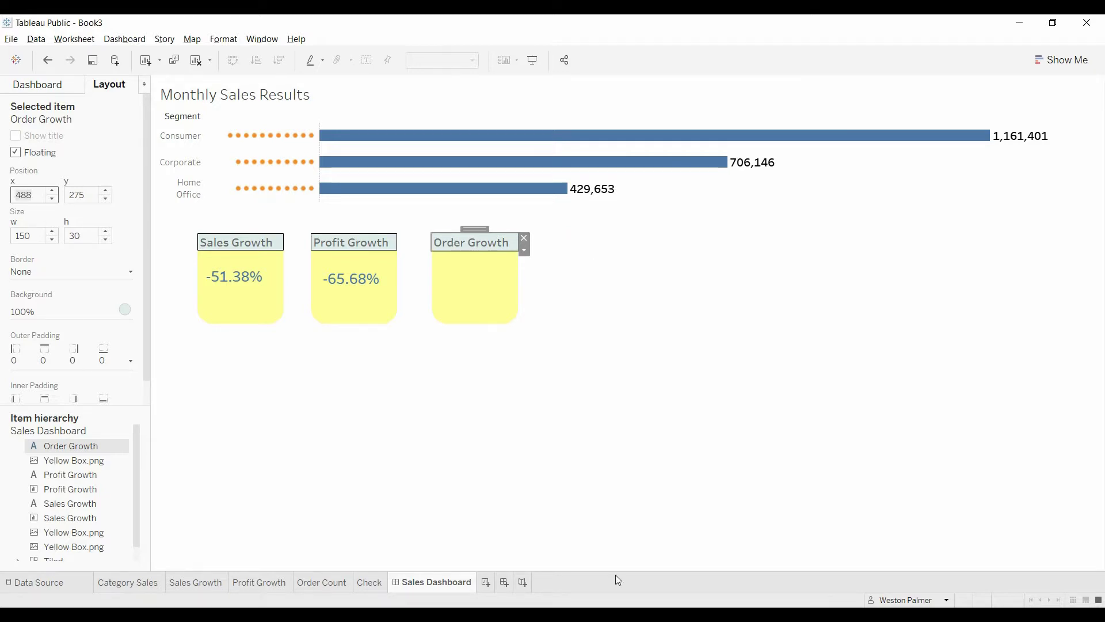
pyautogui.click(585, 490)
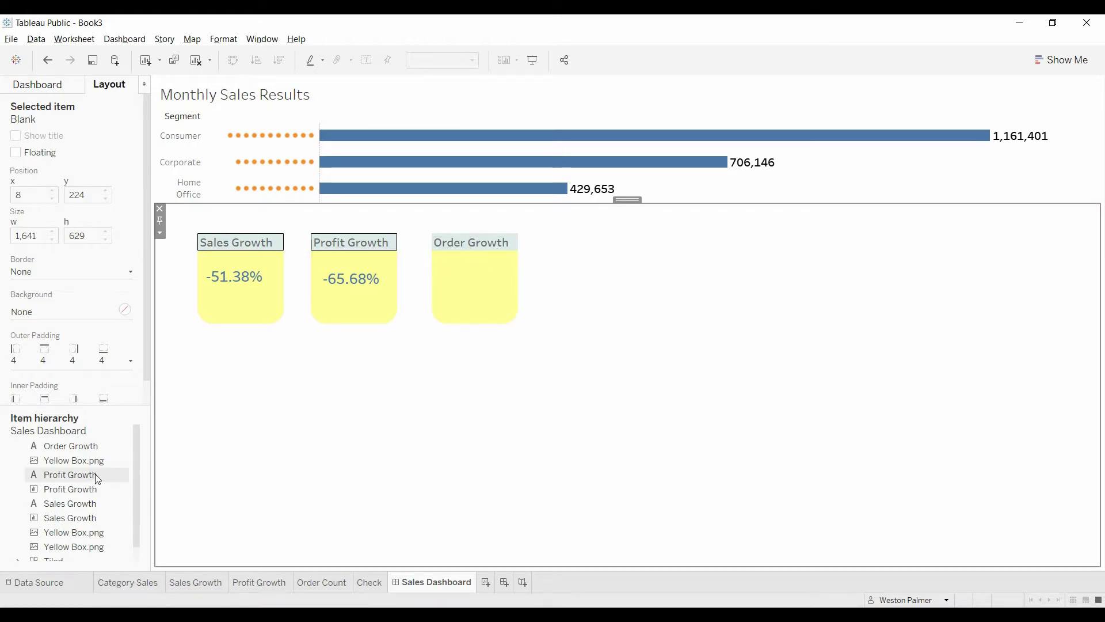
# - Apply a solid border line style to the Order Growth title
pyautogui.click(87, 447)
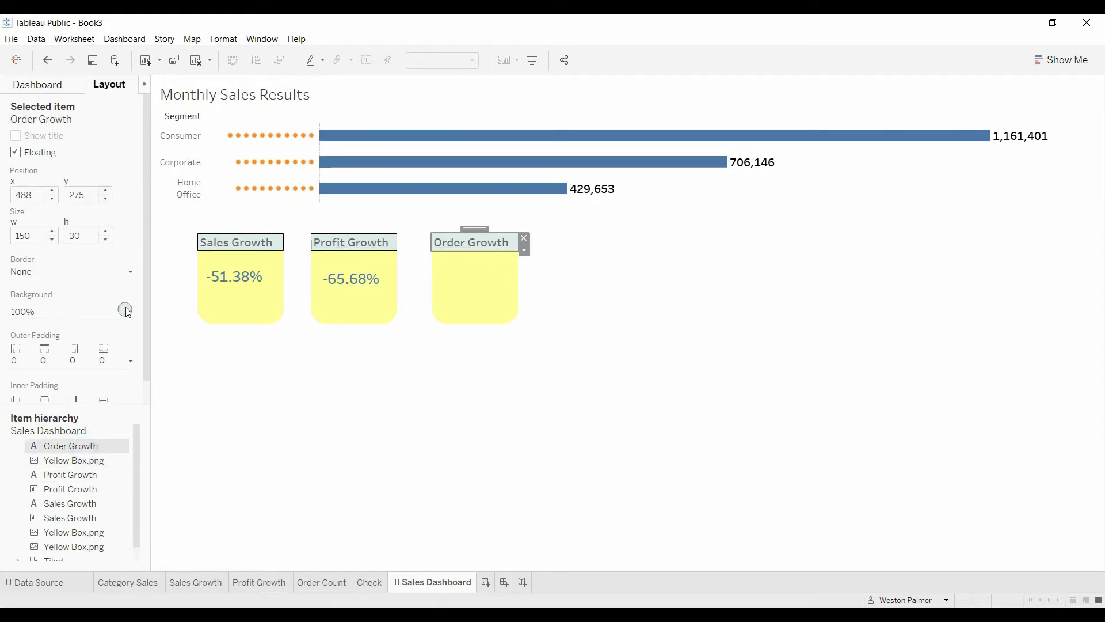
pyautogui.click(130, 272)
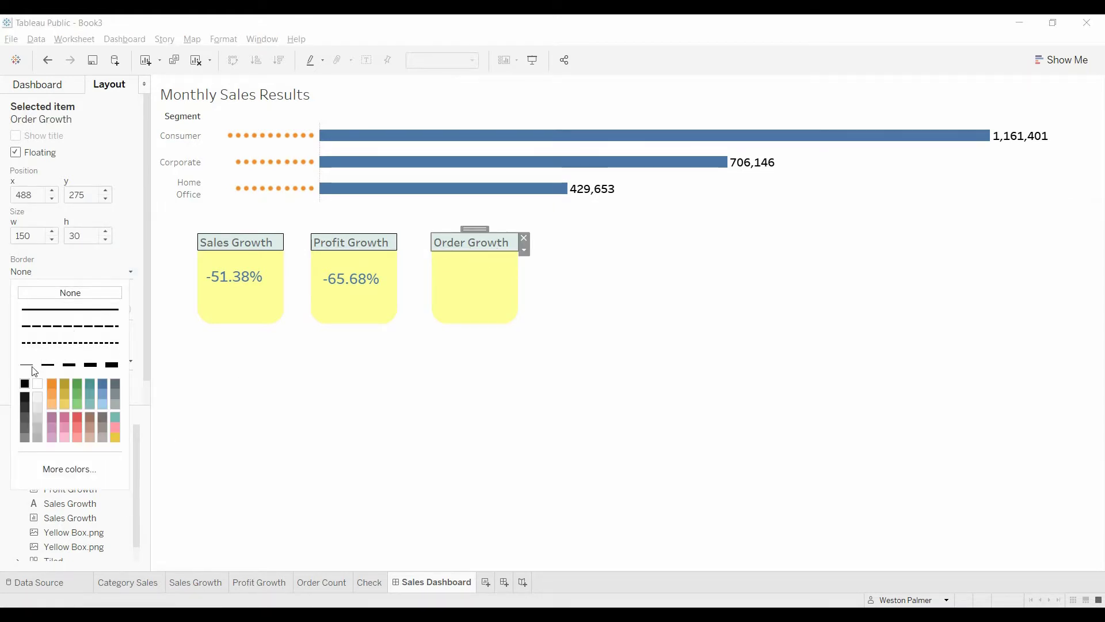
pyautogui.click(63, 309)
pyautogui.click(204, 439)
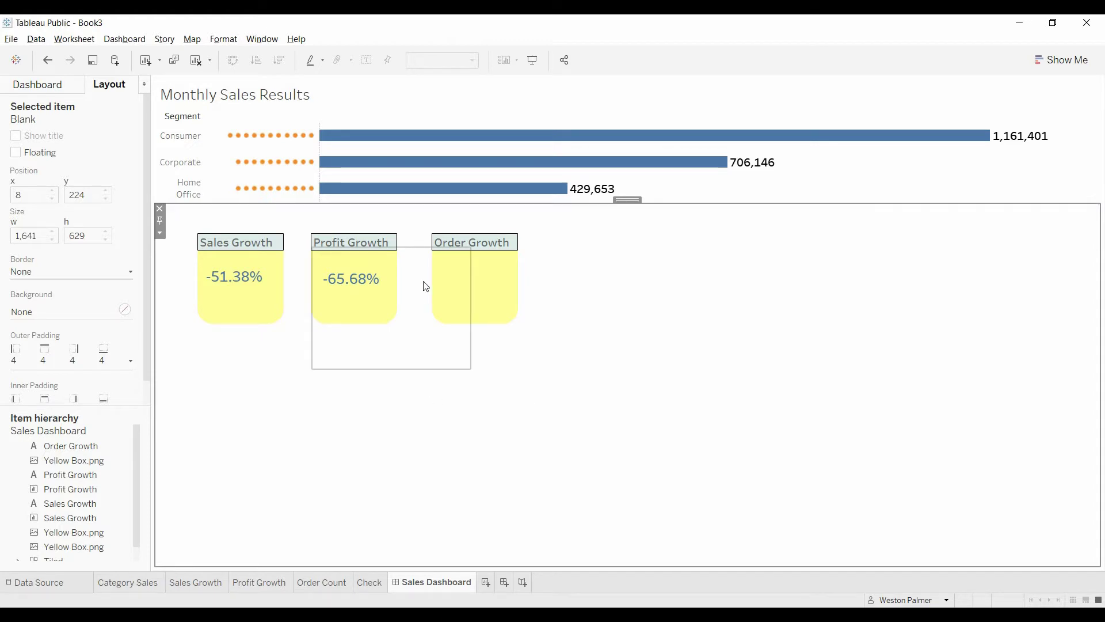
# - Place the Order Count sheet as a floating tile below the yellow boxes and hide its title
pyautogui.click(36, 89)
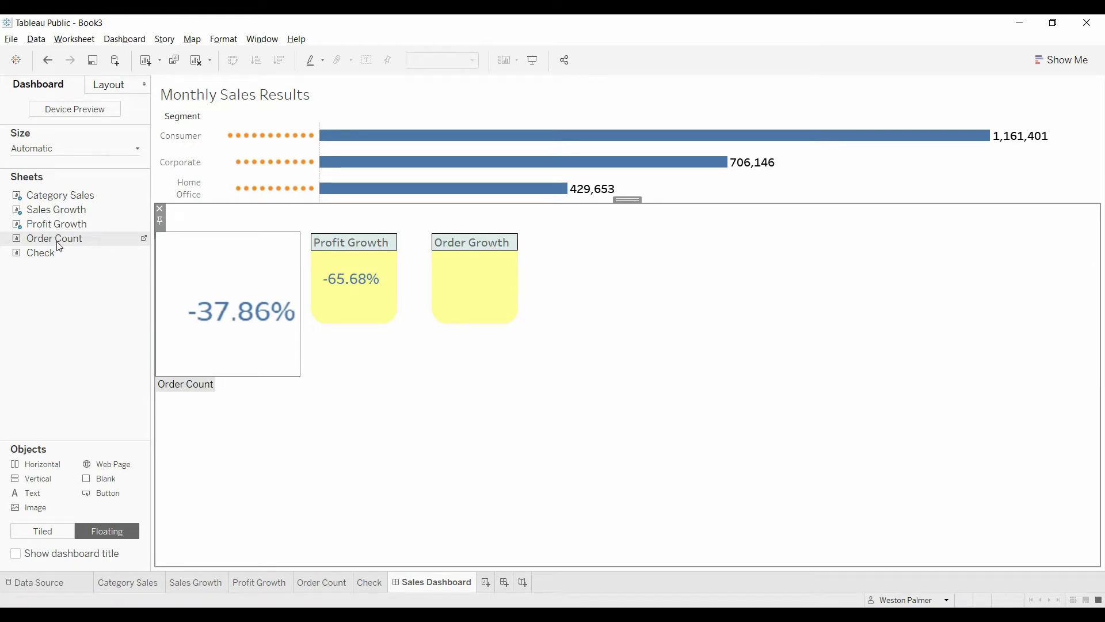
pyautogui.hotkey('ctrl', 'z')
pyautogui.moveTo(54, 253); pyautogui.dragTo(430, 344)
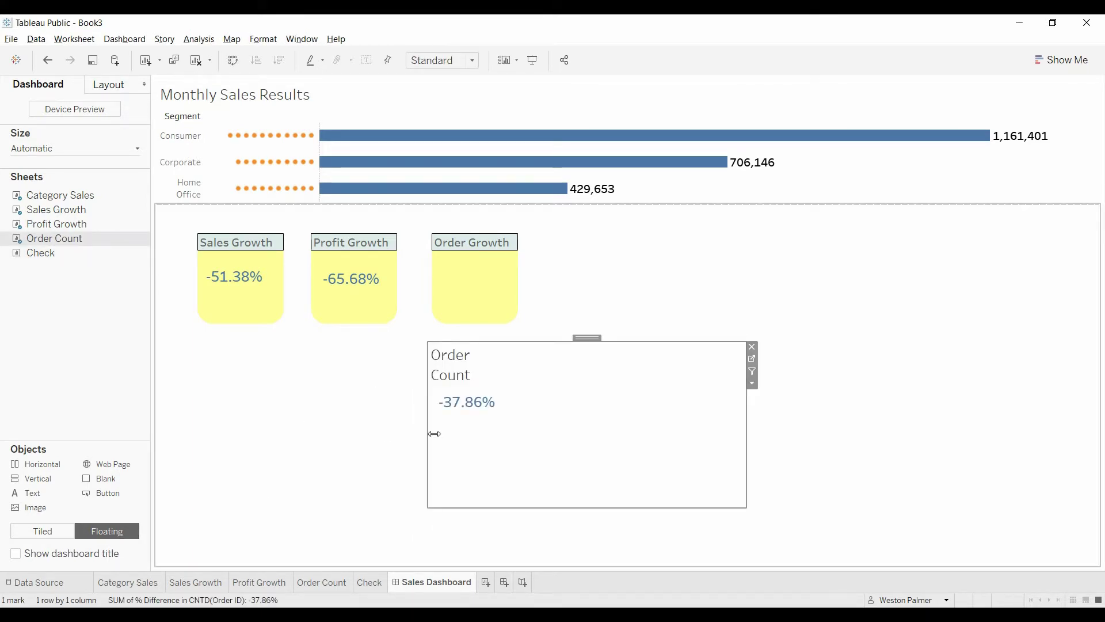
pyautogui.rightClick(465, 373)
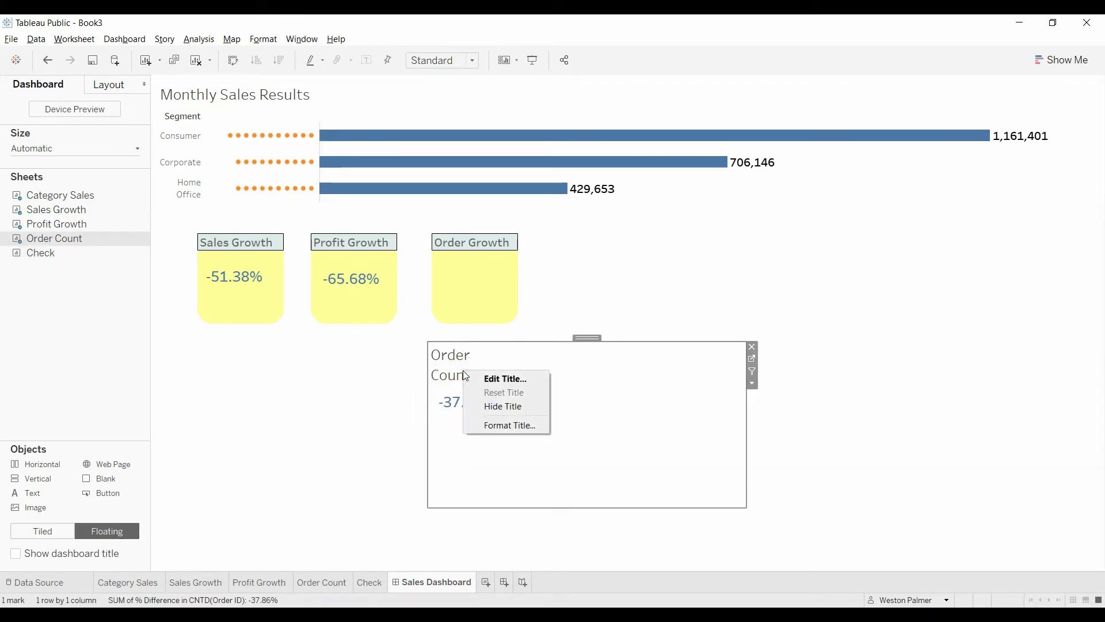
pyautogui.click(507, 406)
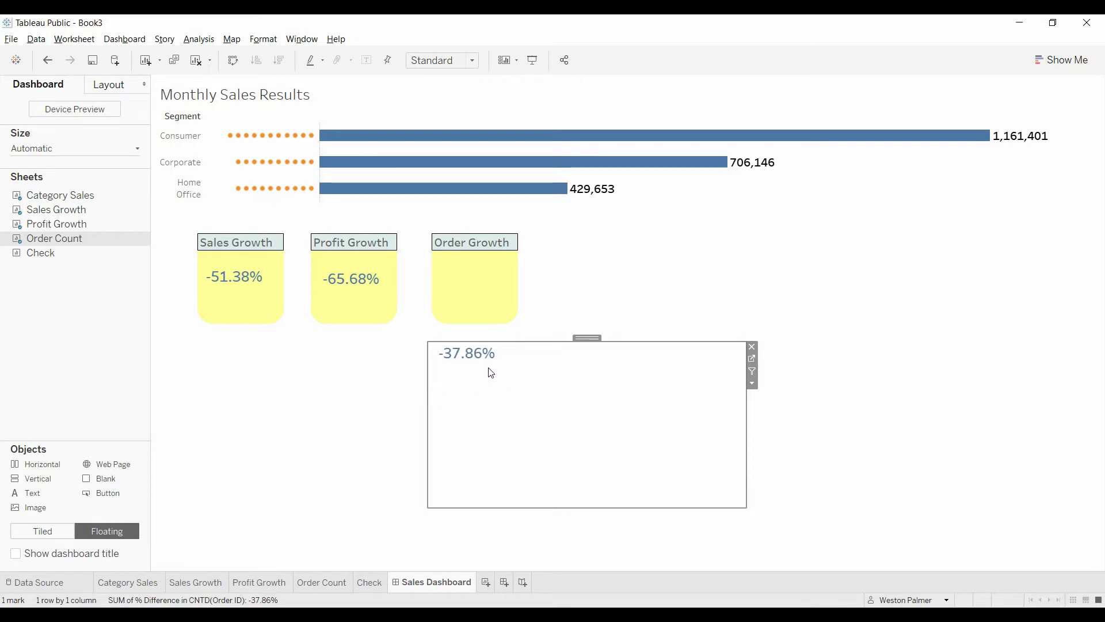
# - Check Profit Growth's position, then set the Sales Growth sheet's y position to 300
pyautogui.click(117, 91)
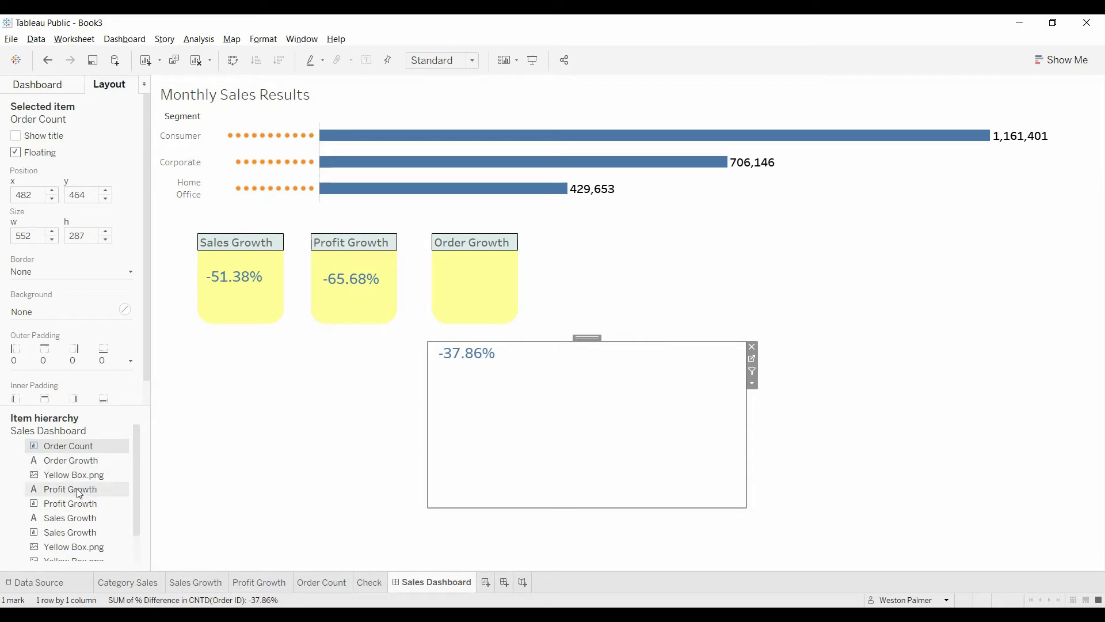
pyautogui.scroll(-1, 81, 527)
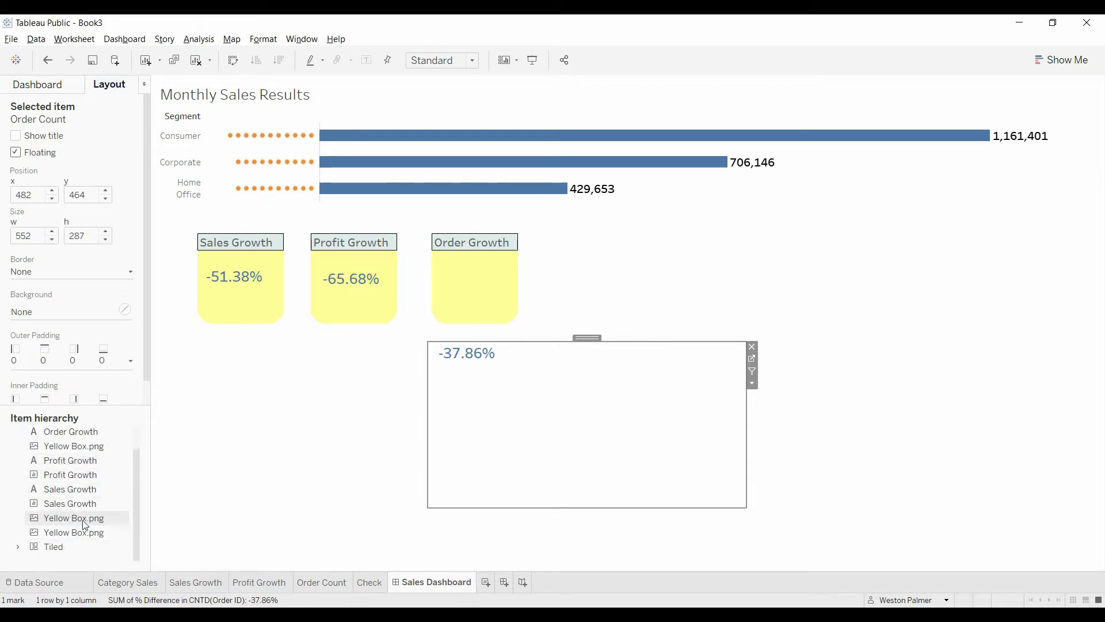
pyautogui.click(64, 476)
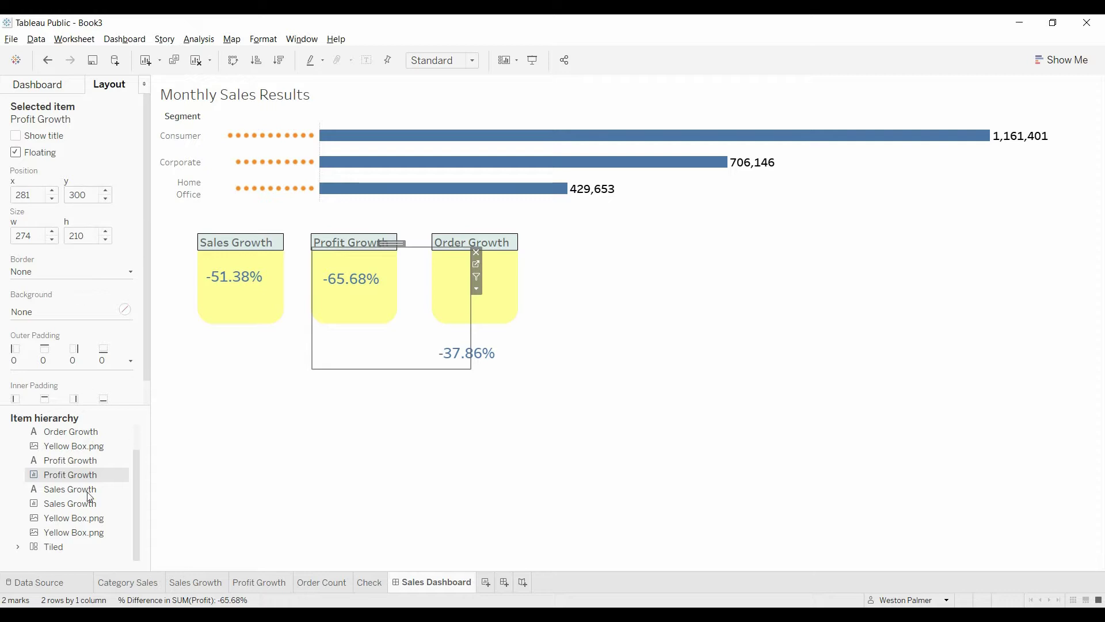
pyautogui.click(75, 505)
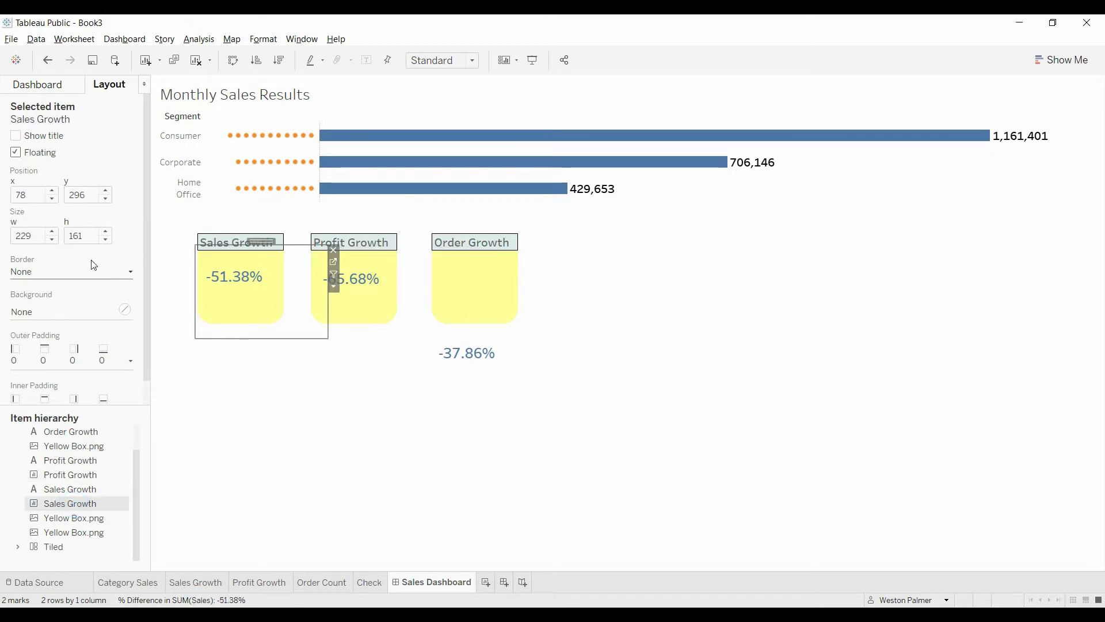
pyautogui.click(92, 201)
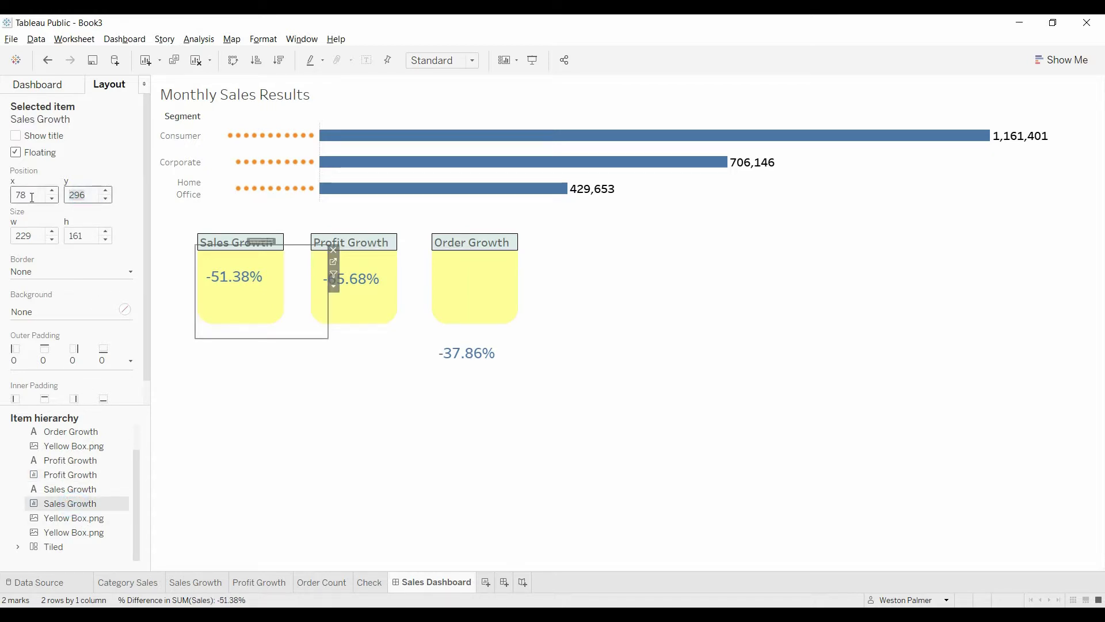
pyautogui.write('300')
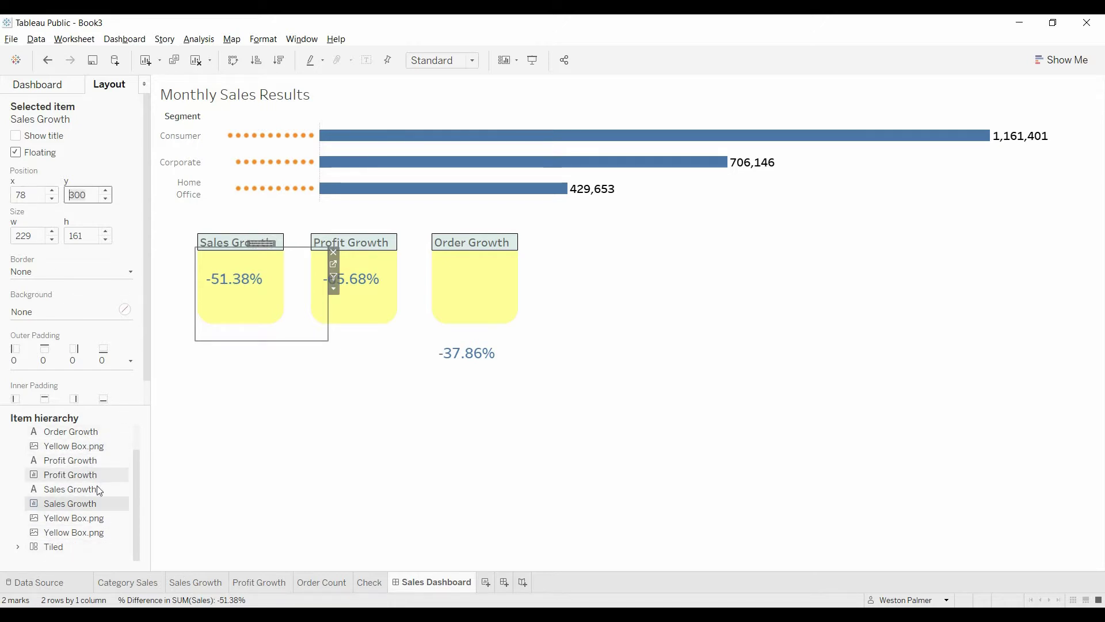
pyautogui.moveTo(140, 509); pyautogui.dragTo(137, 470)
# - Set the Order Count sheet's position to y 300 and x 488
pyautogui.click(80, 447)
pyautogui.click(80, 195)
pyautogui.write('30')
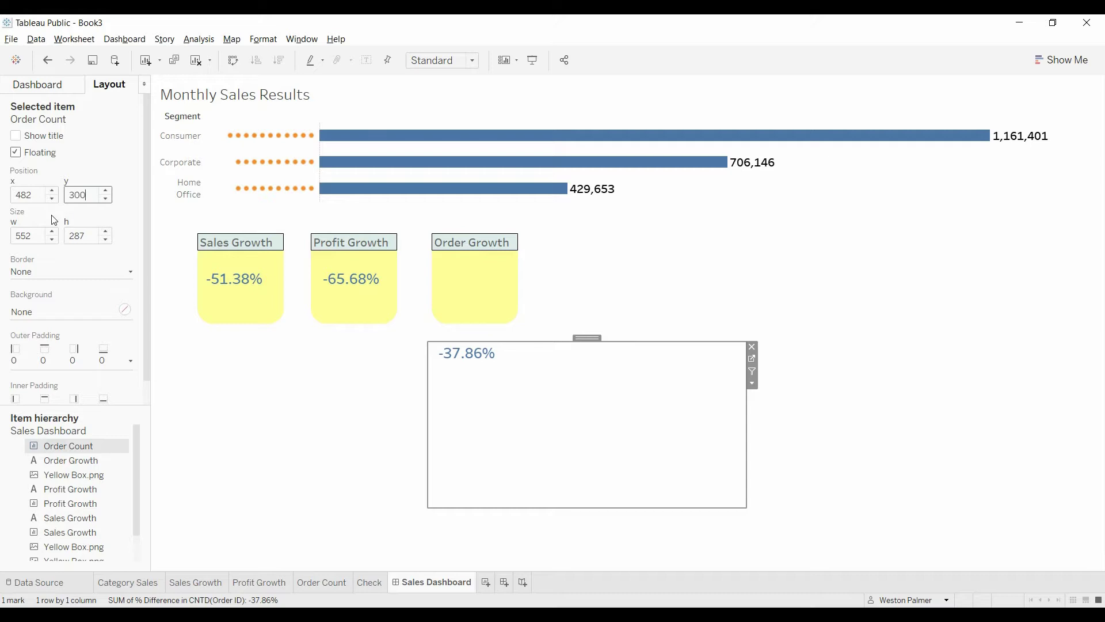
pyautogui.press('Return')
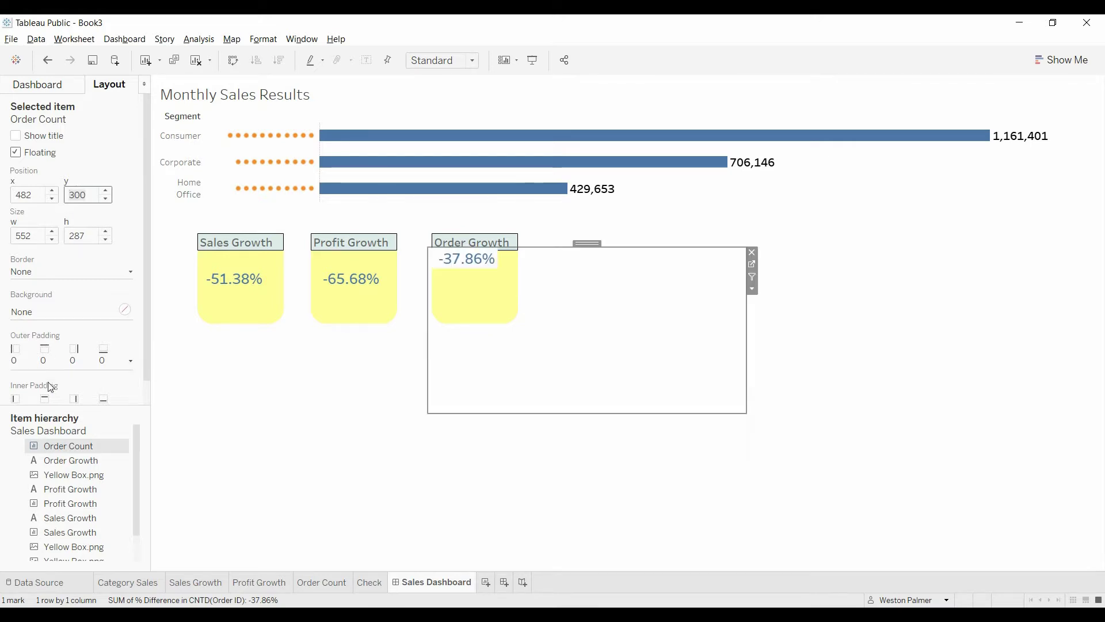
pyautogui.click(89, 465)
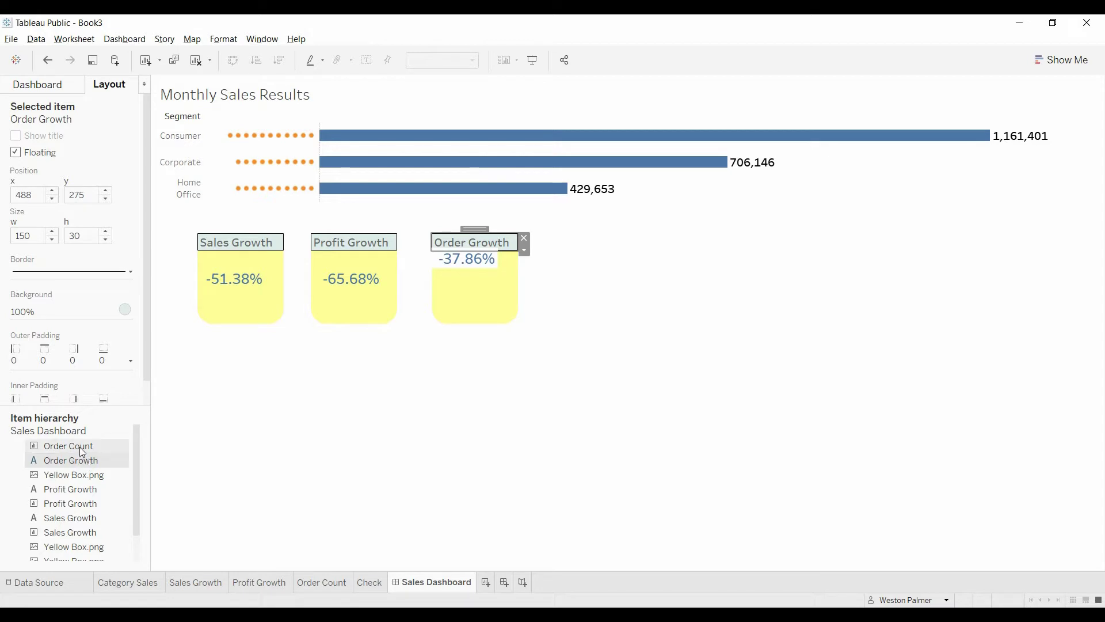
pyautogui.click(81, 447)
pyautogui.moveTo(46, 197); pyautogui.dragTo(18, 193)
pyautogui.write('488')
pyautogui.press('Return')
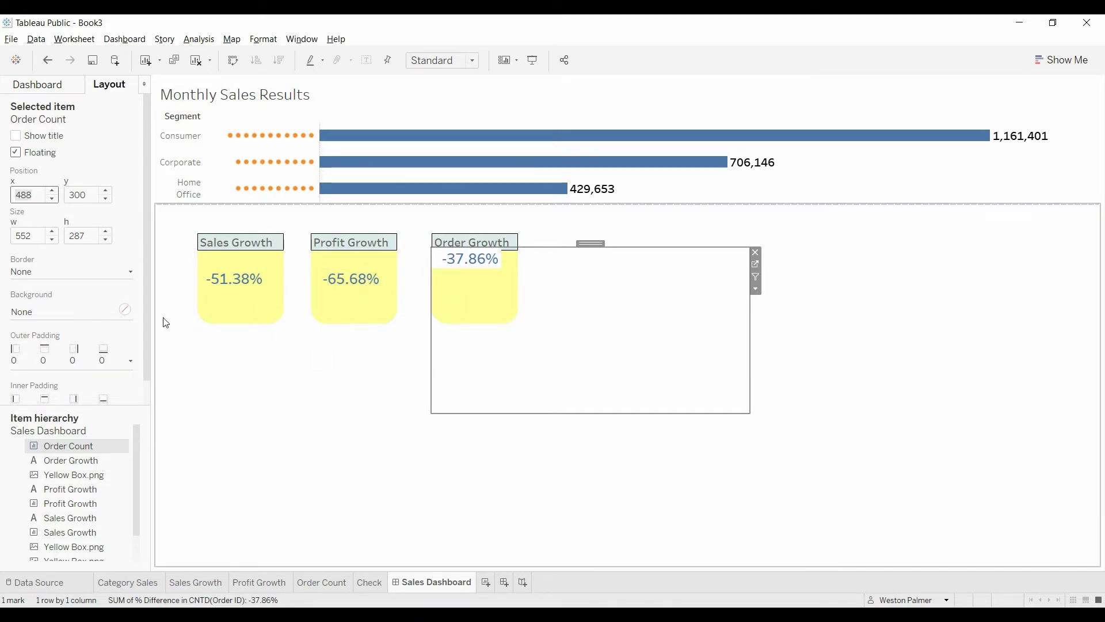
# - Nudge the Order Count tile down so -37.86% sits inside the Order Growth yellow box
pyautogui.click(83, 511)
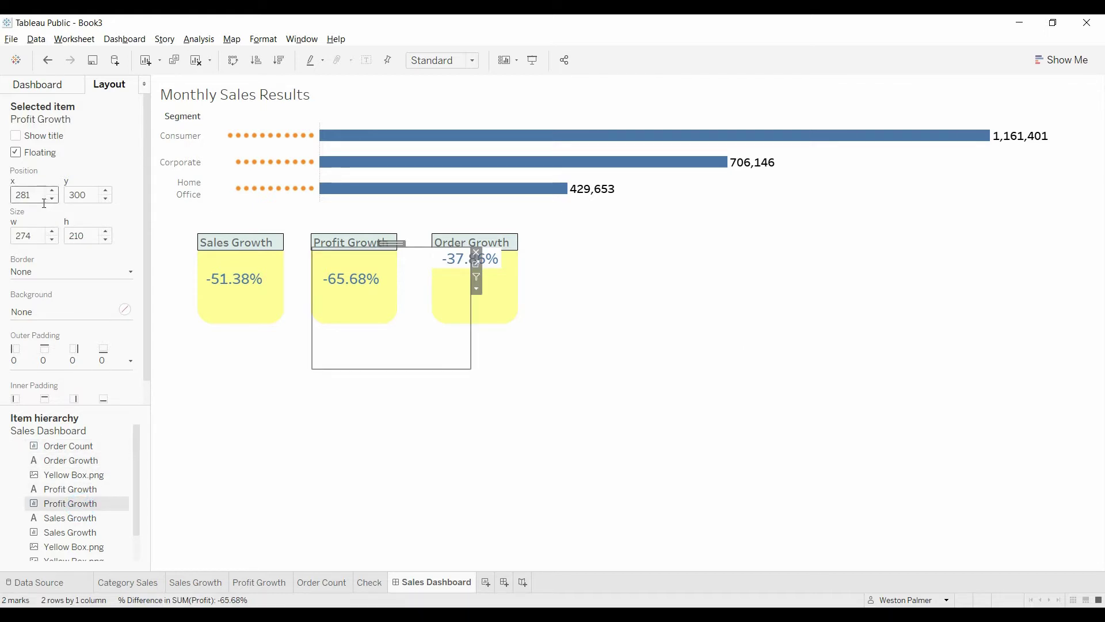
pyautogui.click(68, 450)
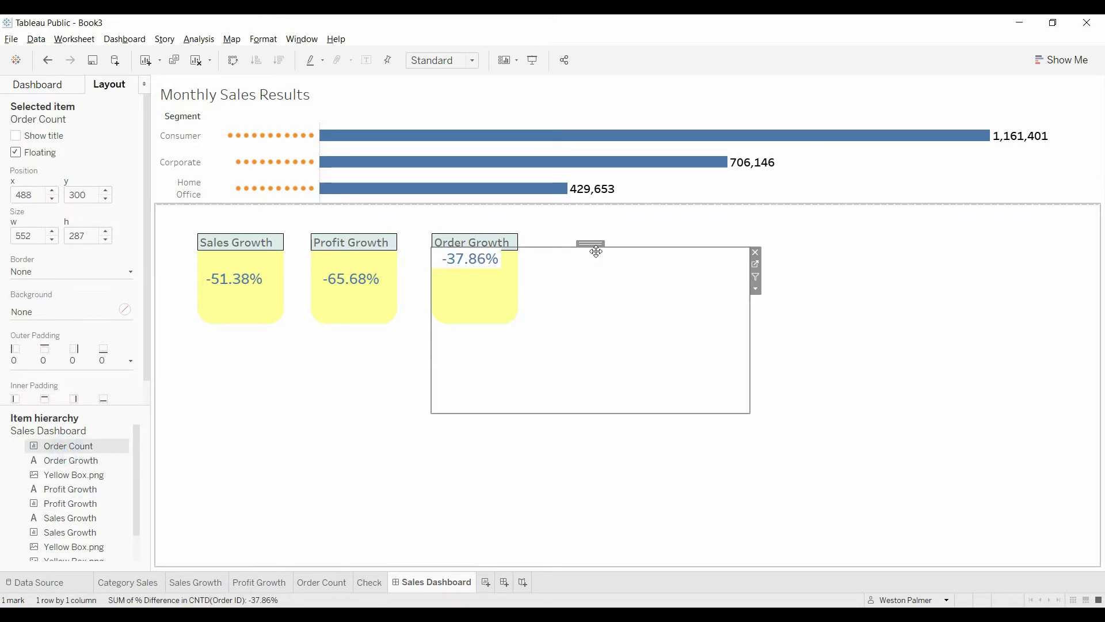
pyautogui.moveTo(596, 257); pyautogui.dragTo(599, 264)
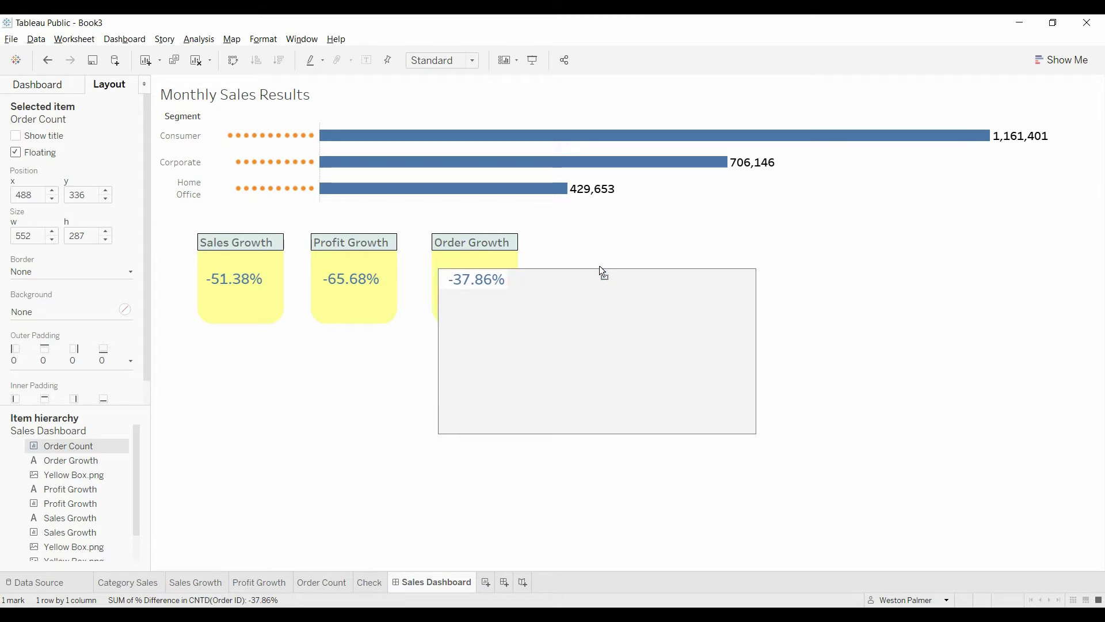
pyautogui.click(388, 358)
pyautogui.click(539, 365)
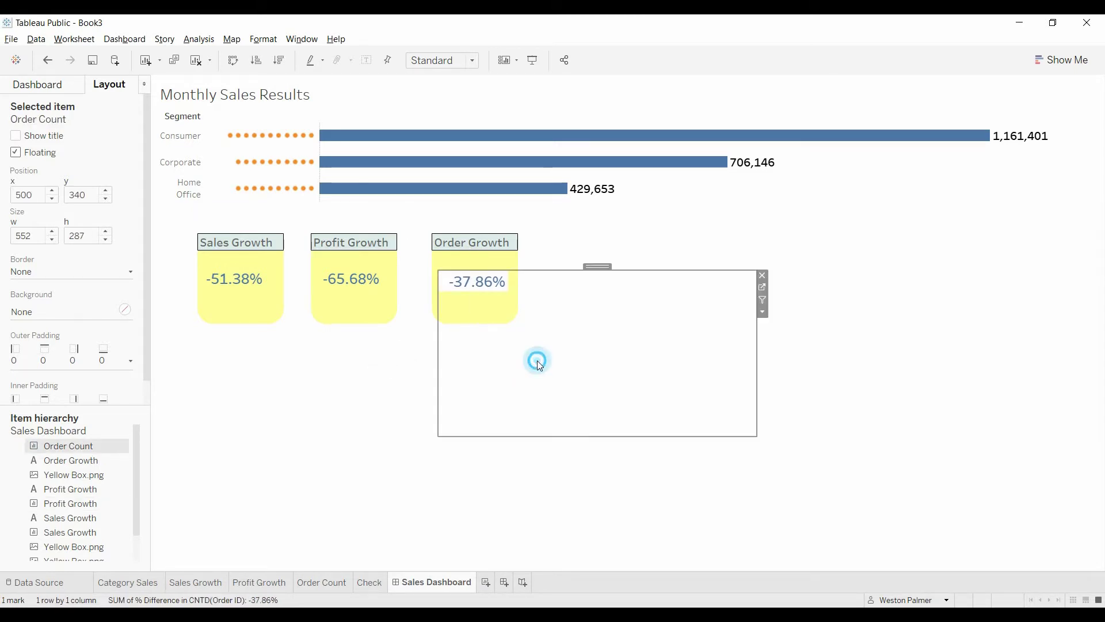
pyautogui.click(958, 415)
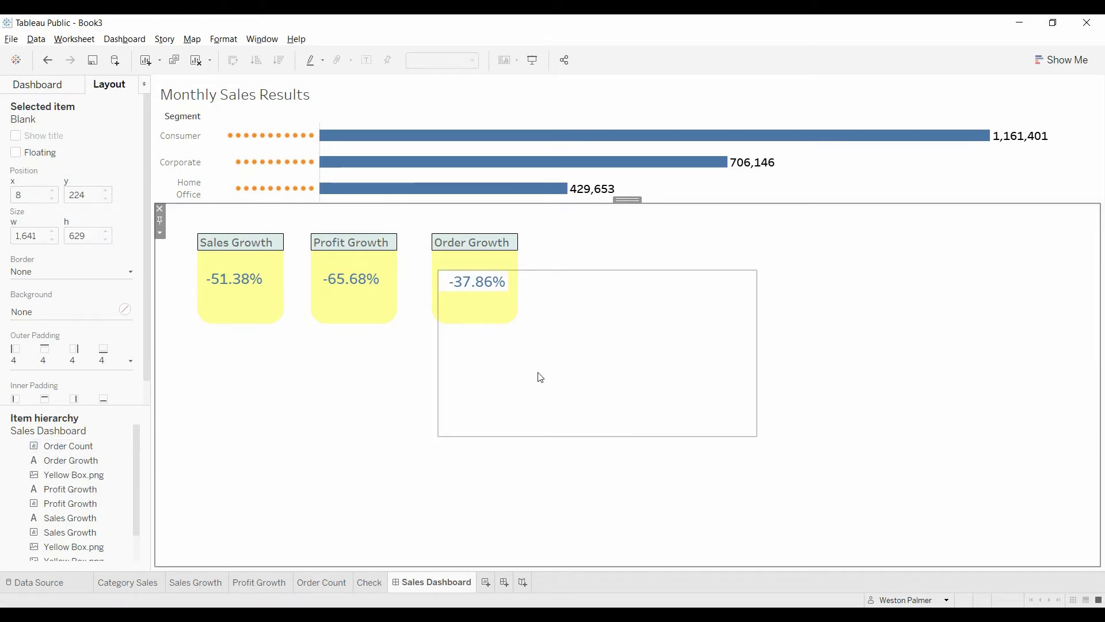
pyautogui.moveTo(481, 292)
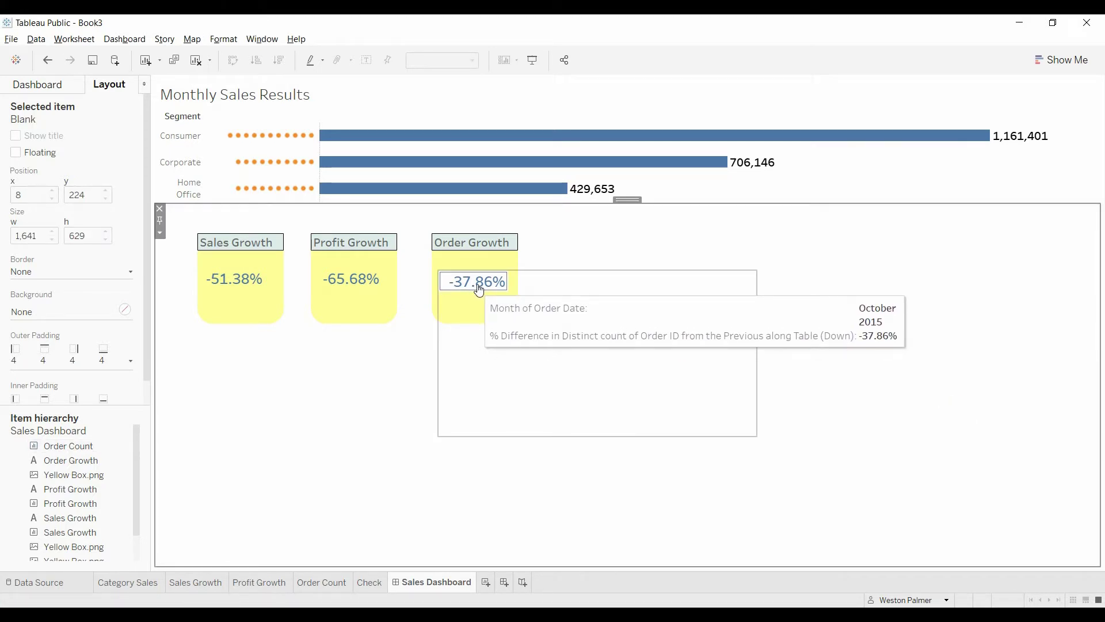
# - Set the Order Count worksheet's default shading to None so it shows transparent on the dashboard
pyautogui.click(322, 583)
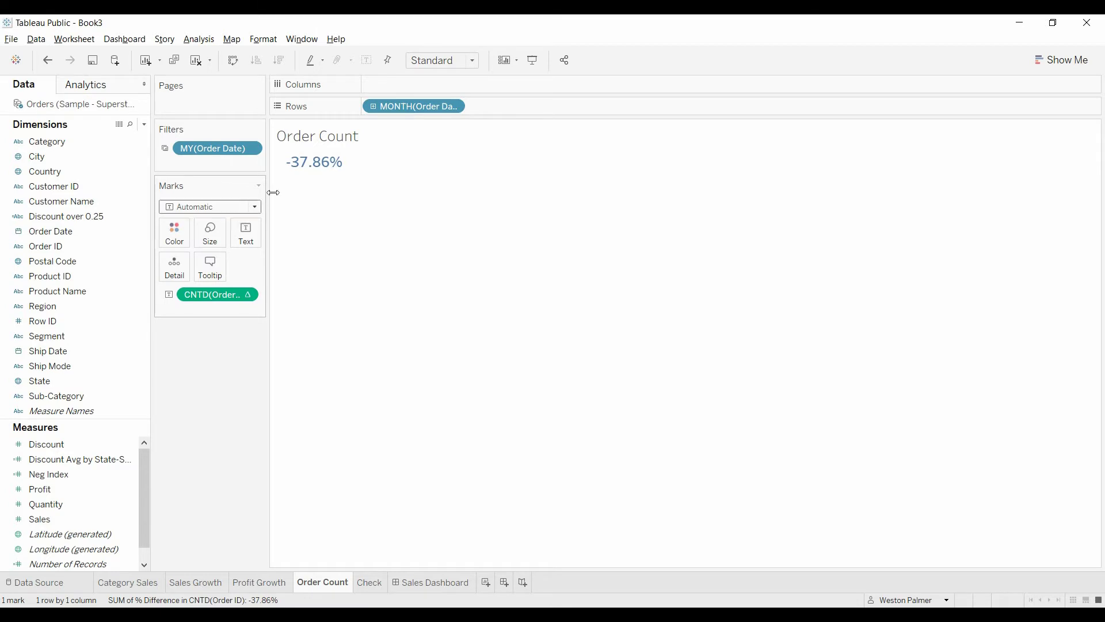
pyautogui.click(257, 42)
pyautogui.click(293, 137)
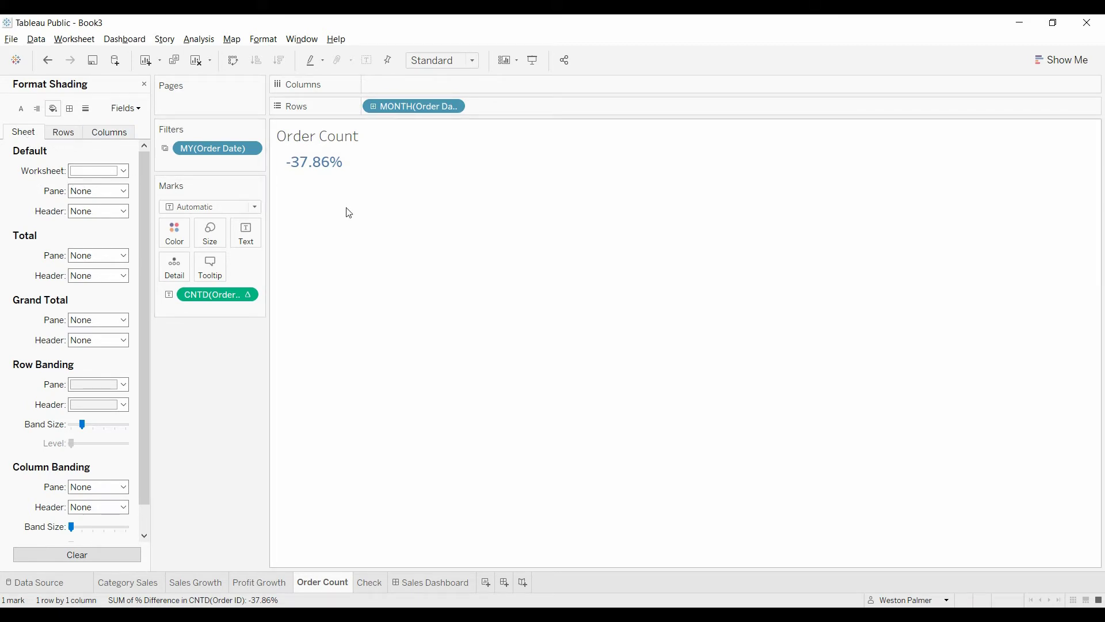
pyautogui.click(122, 170)
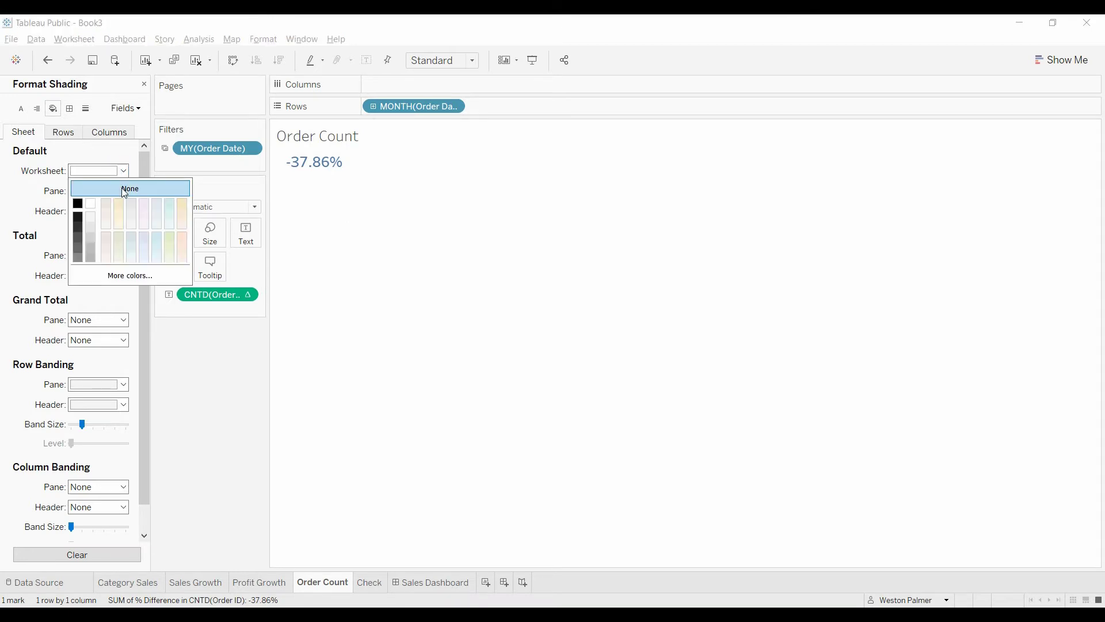
pyautogui.click(122, 188)
pyautogui.click(192, 415)
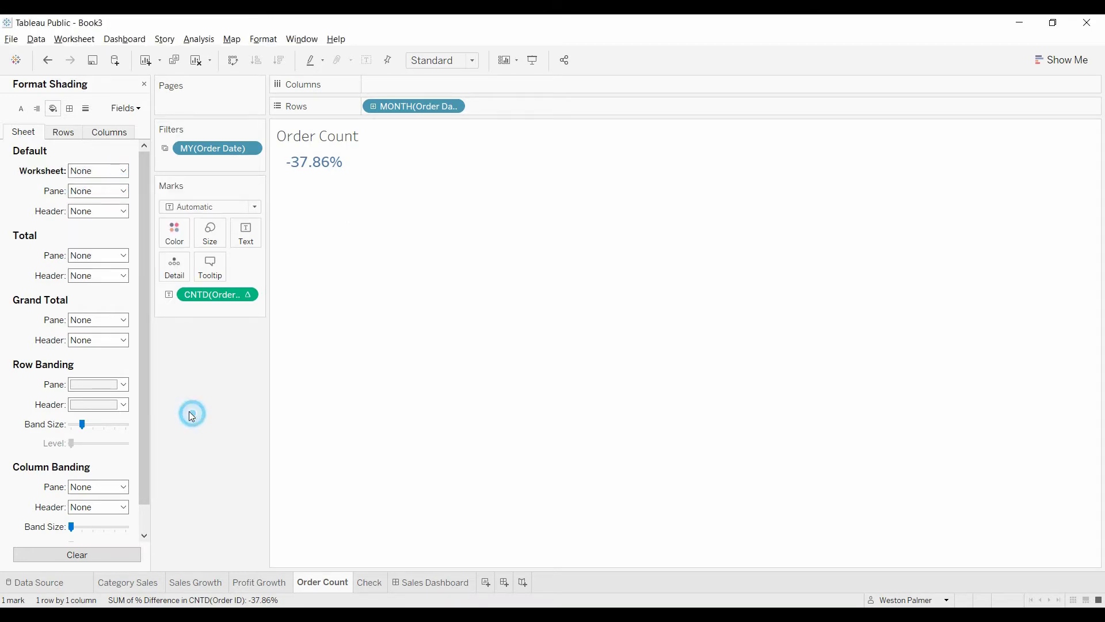
pyautogui.click(424, 583)
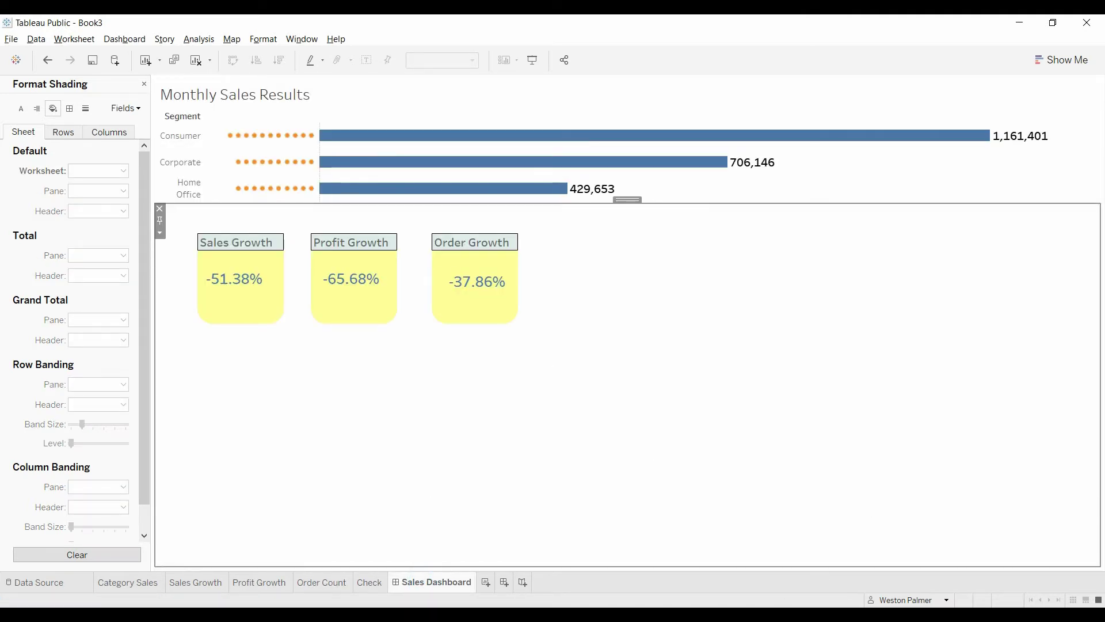
pyautogui.click(324, 581)
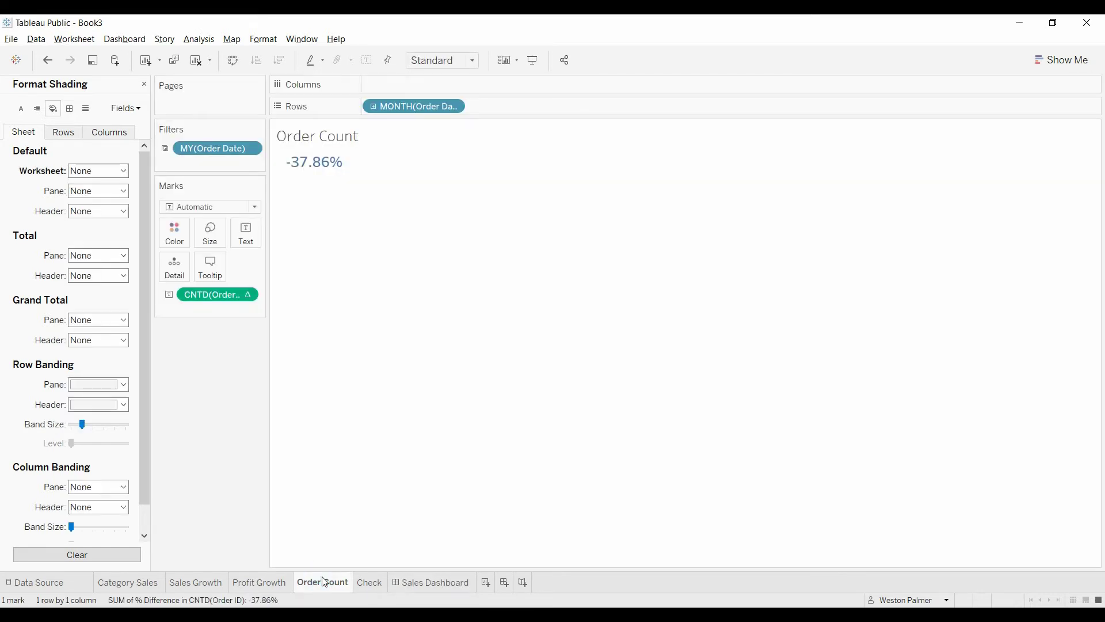
# - Change the Sales Growth month filter from September–October to November–December 2015, giving -1.386%
pyautogui.click(260, 583)
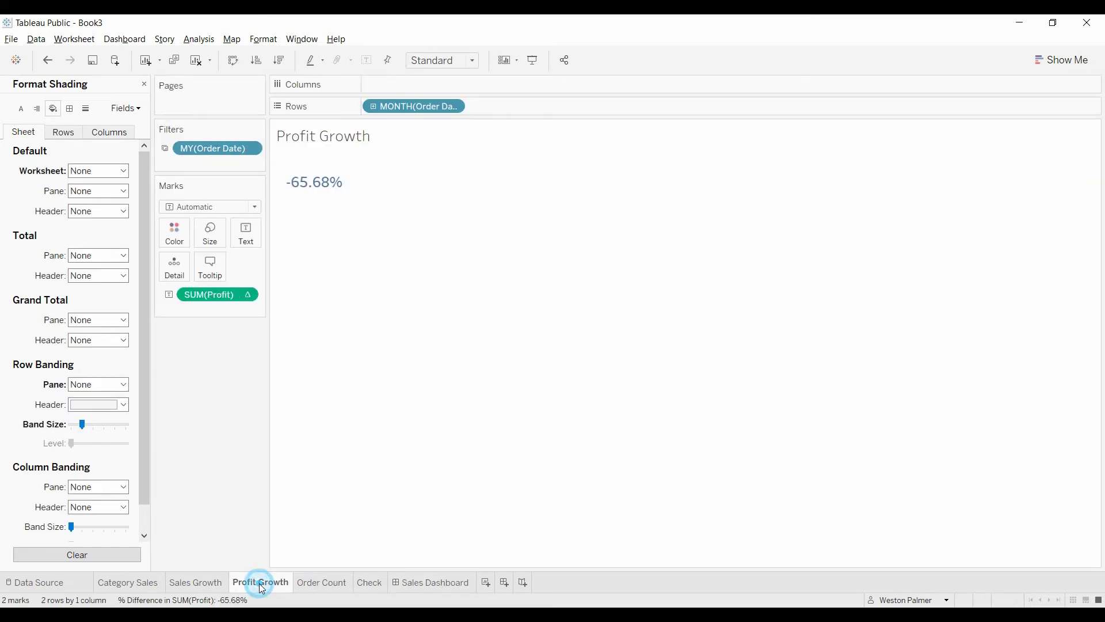
pyautogui.click(204, 581)
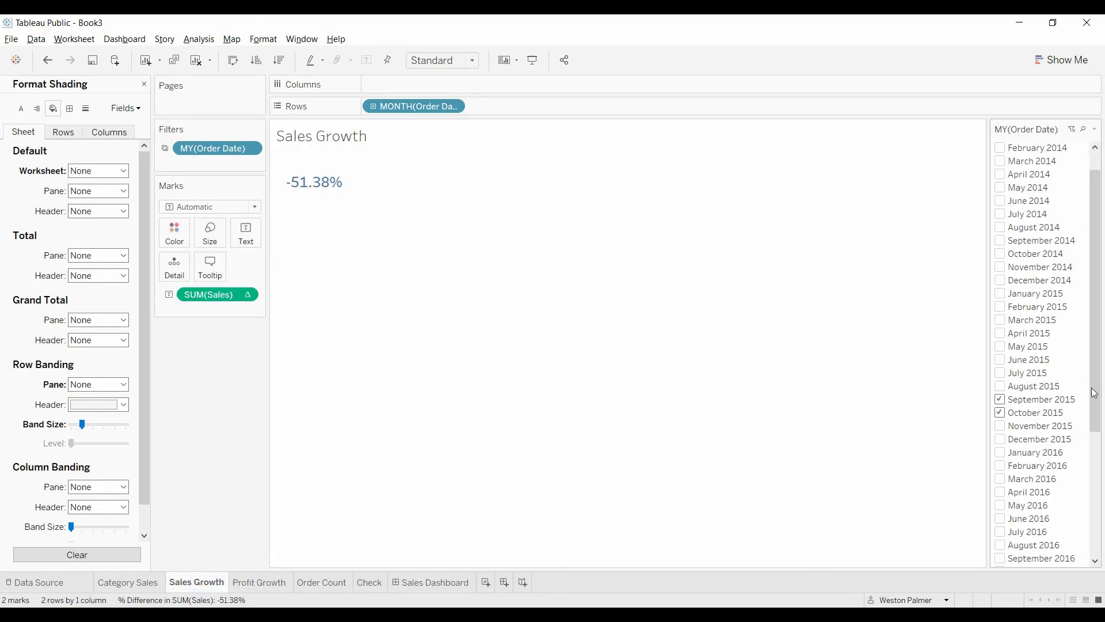
pyautogui.click(1000, 412)
pyautogui.click(1000, 399)
pyautogui.click(1002, 403)
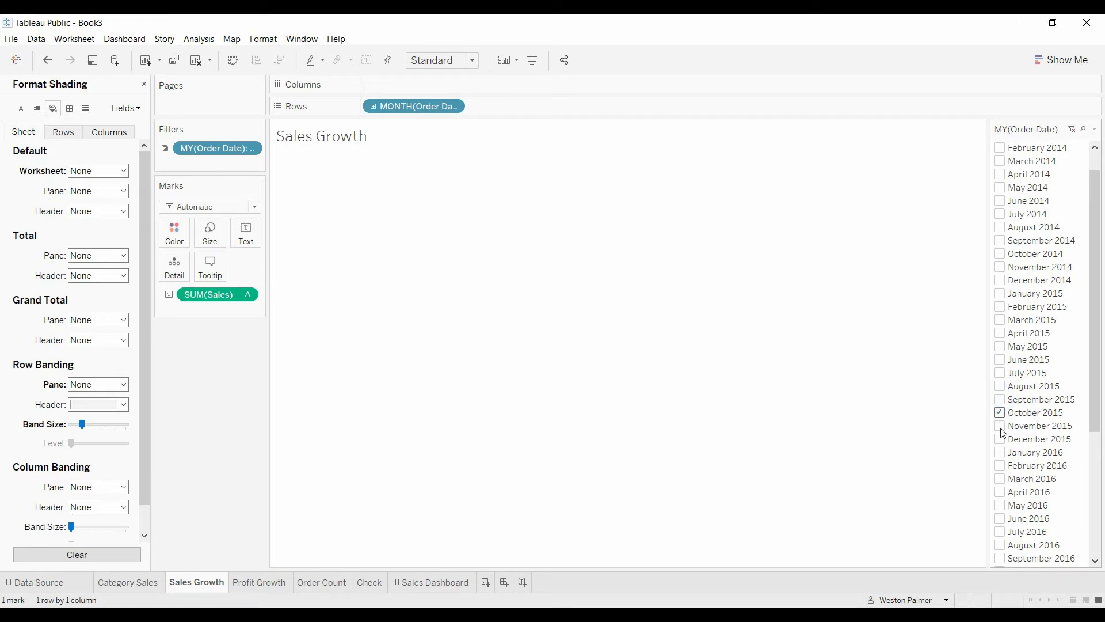
pyautogui.click(1001, 427)
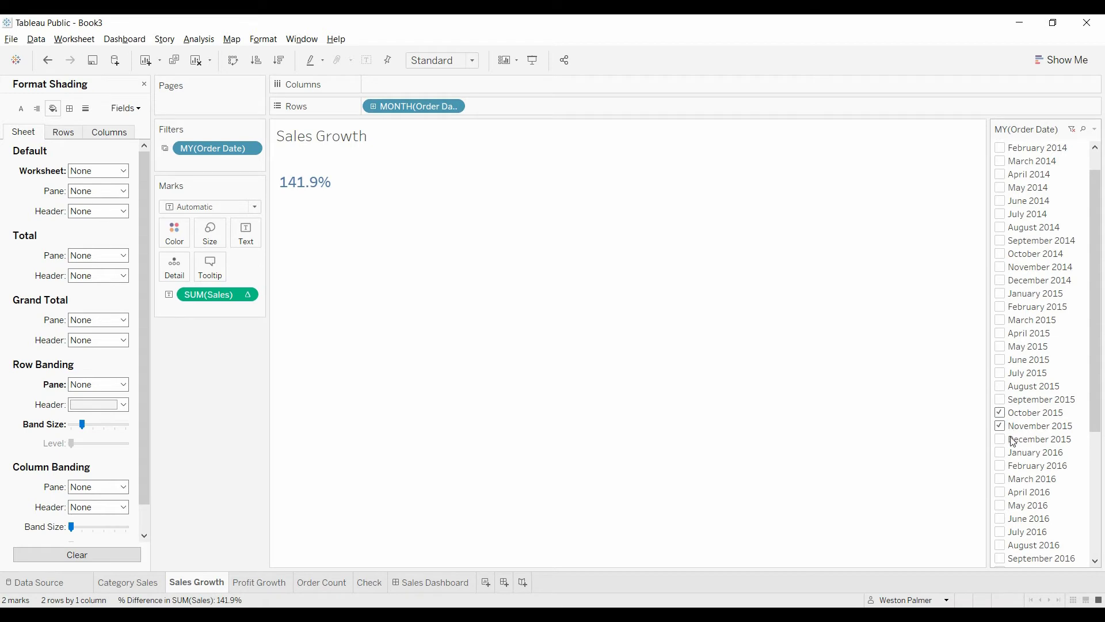
pyautogui.click(1000, 414)
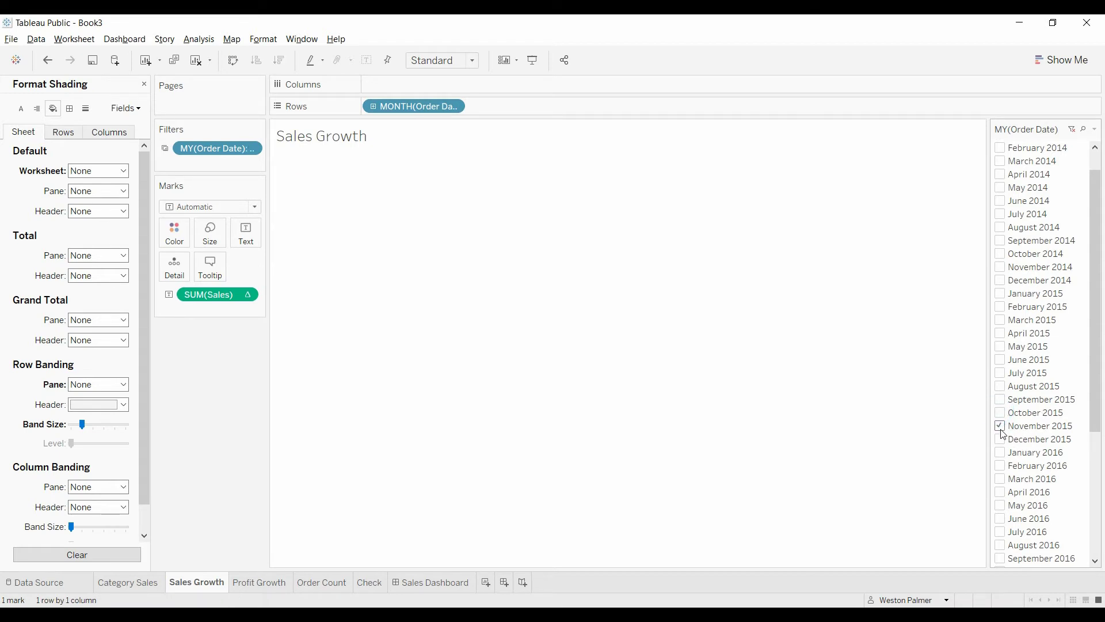
pyautogui.click(1000, 439)
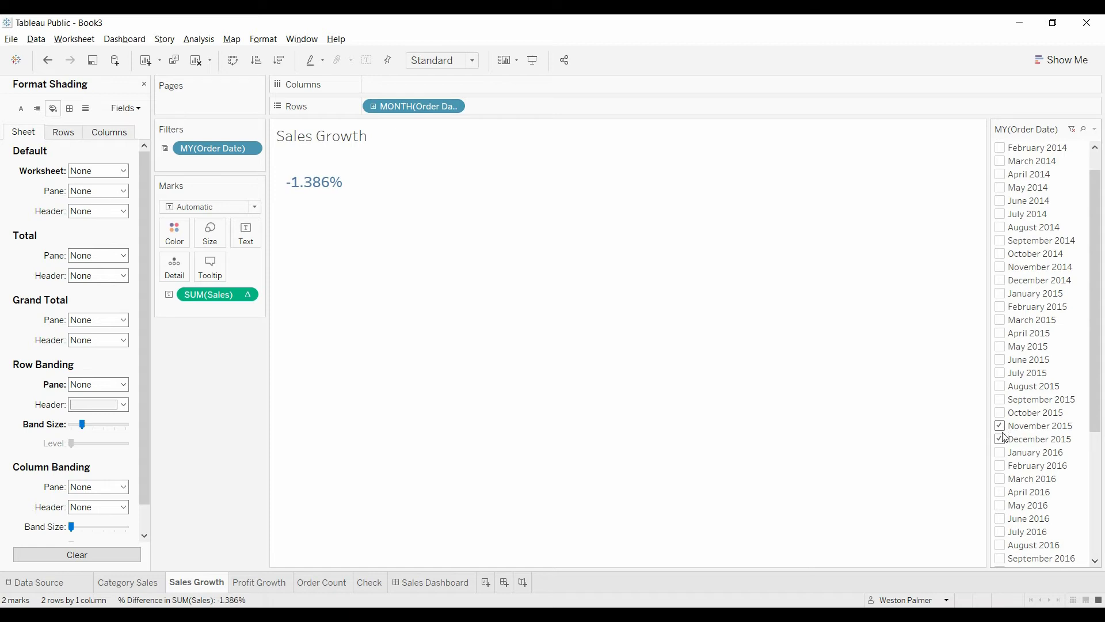
pyautogui.click(1000, 439)
pyautogui.click(1000, 414)
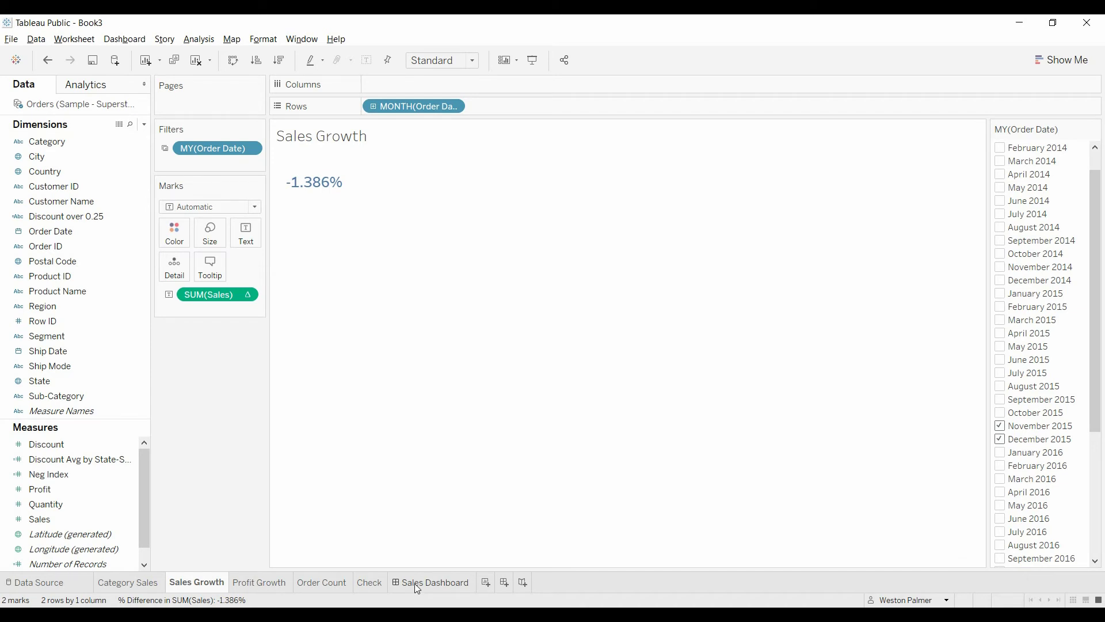
# - On the Sales Dashboard, move the floating Order Count sheet's y position from 340 to 300
pyautogui.click(417, 583)
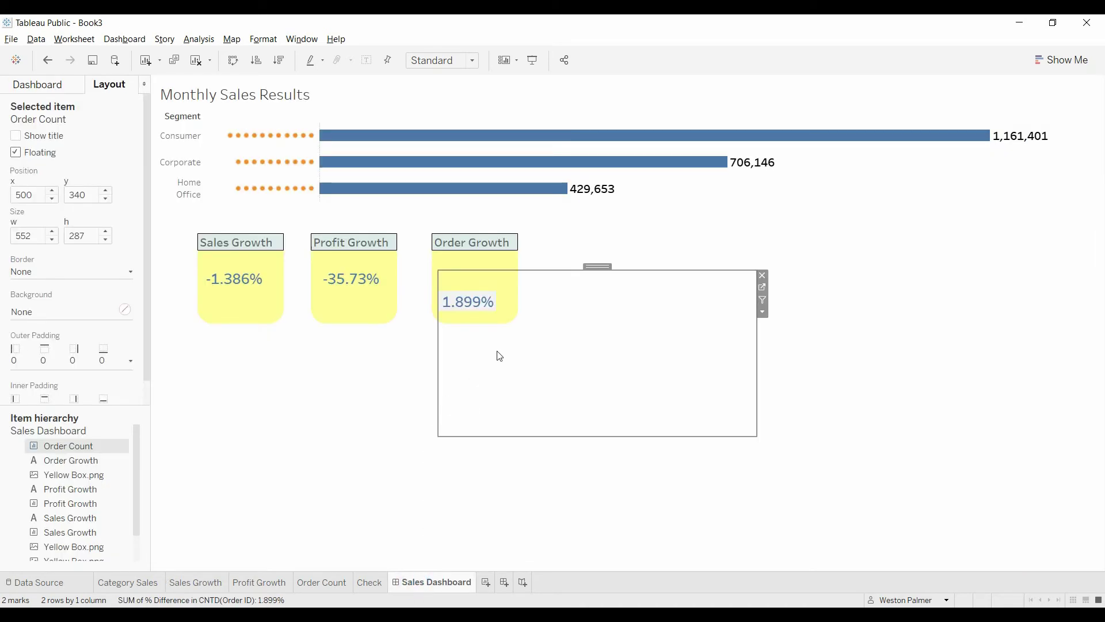
pyautogui.moveTo(472, 311)
pyautogui.click(92, 197)
pyautogui.doubleClick(92, 197)
pyautogui.write('300')
pyautogui.press('Return')
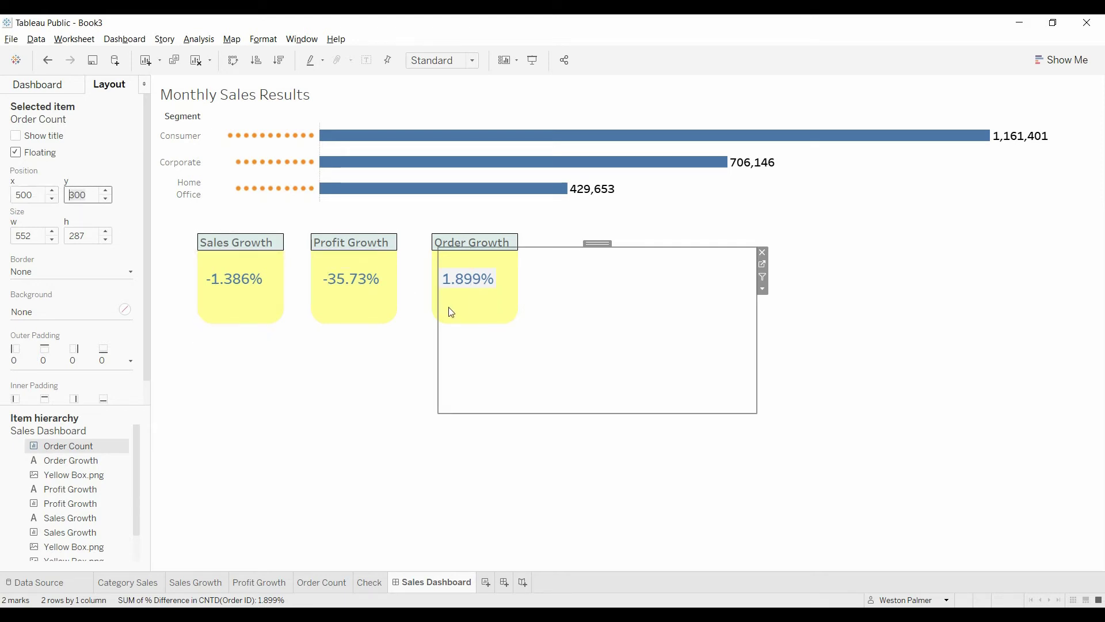
# - Change the Order Count sheet's x position from 500 to 488, then deselect it
pyautogui.click(62, 461)
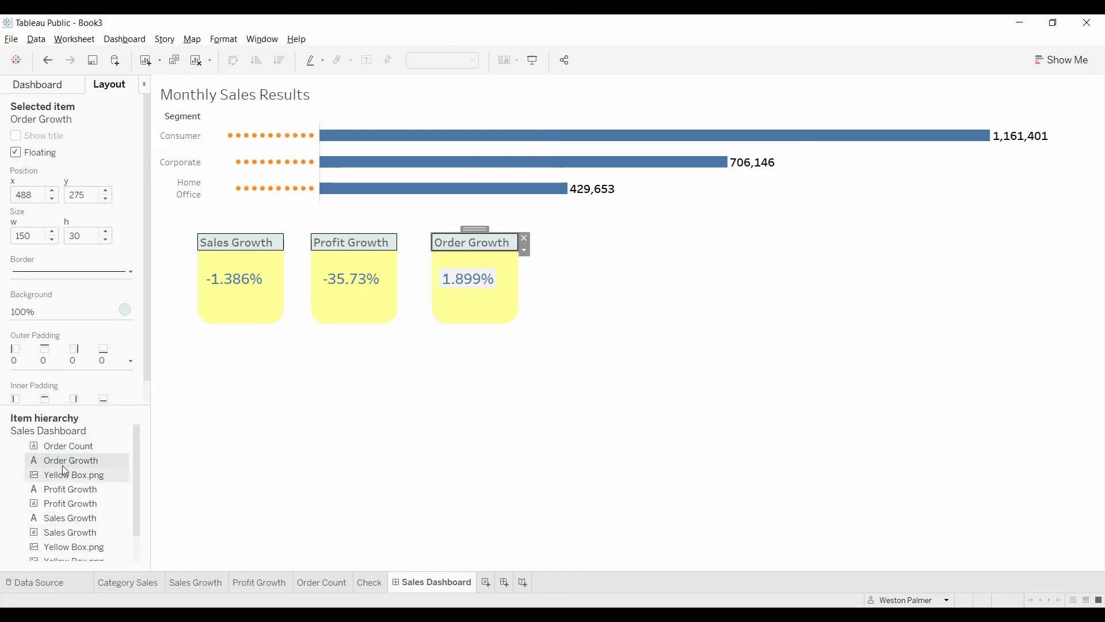
pyautogui.click(66, 446)
pyautogui.doubleClick(31, 195)
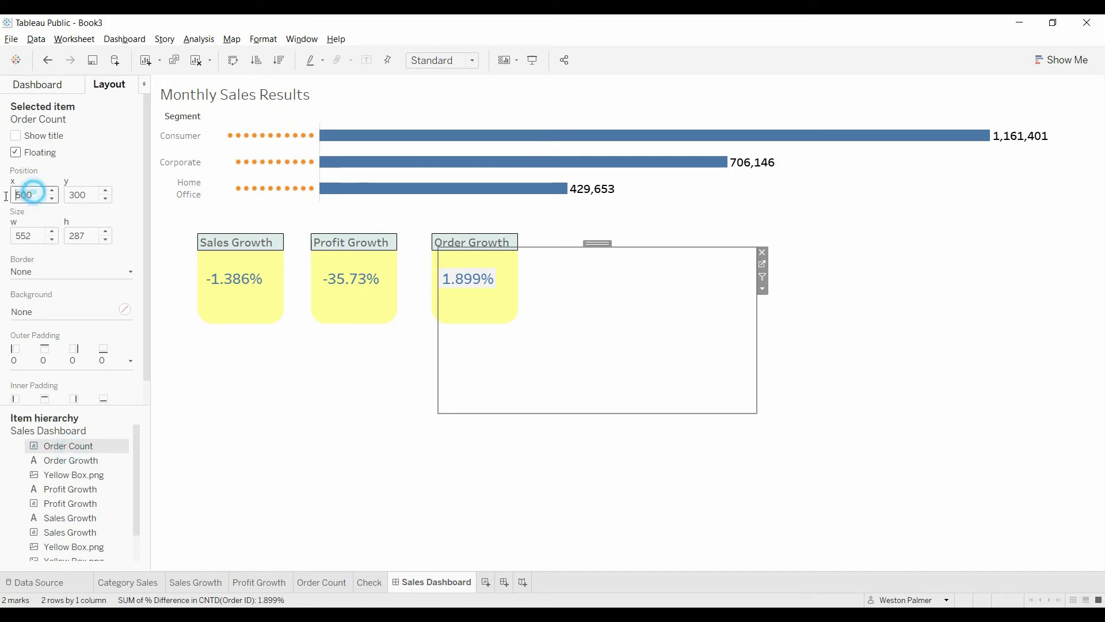
pyautogui.write('488')
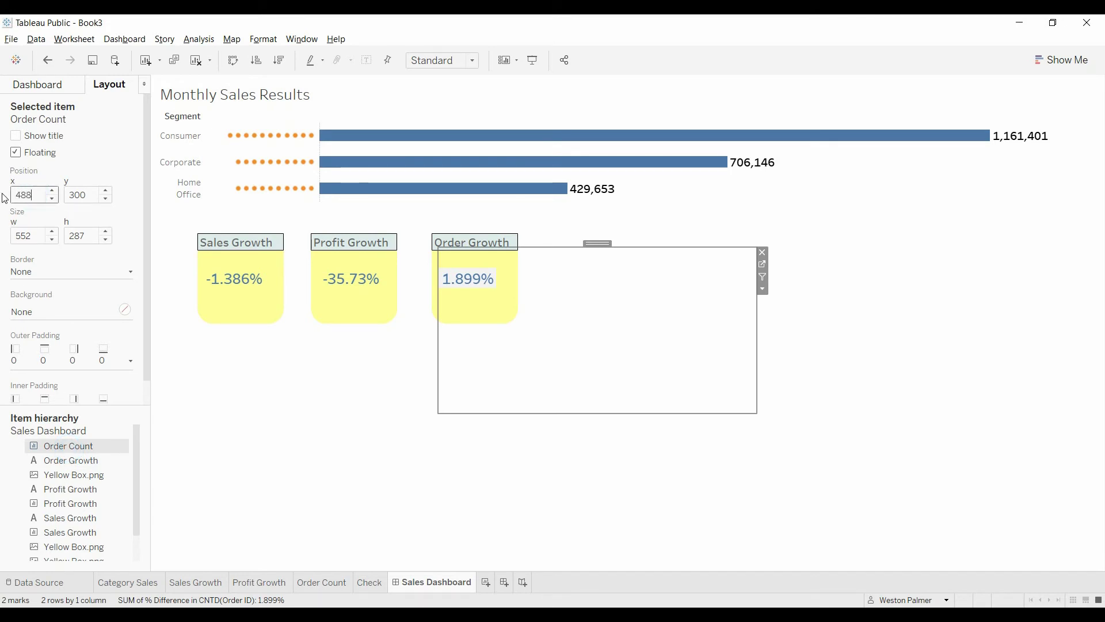
pyautogui.press('Return')
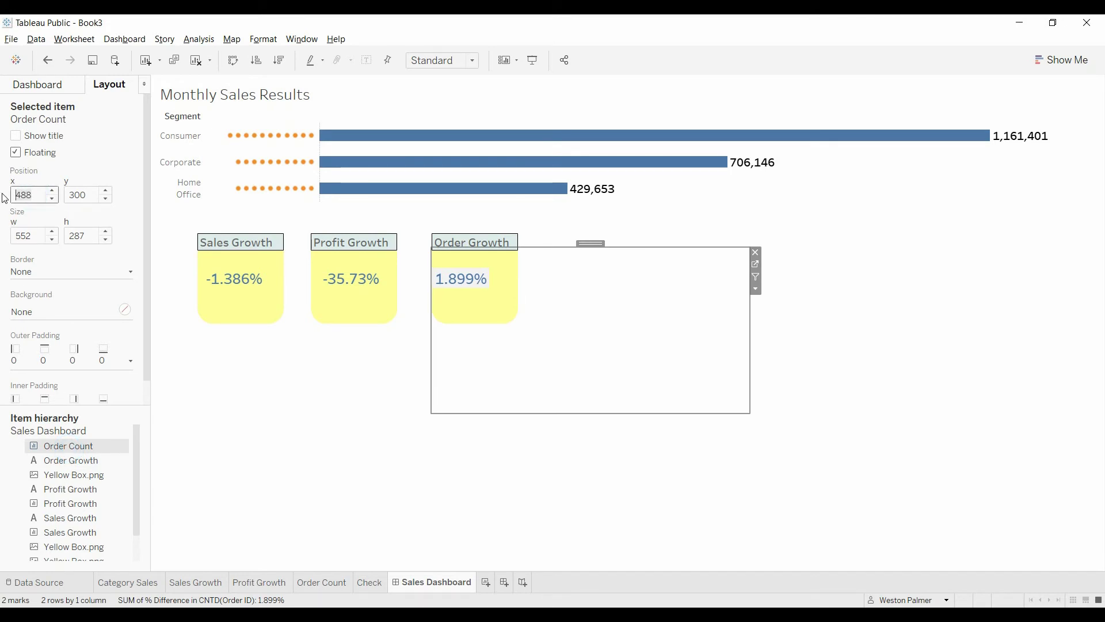
pyautogui.click(280, 434)
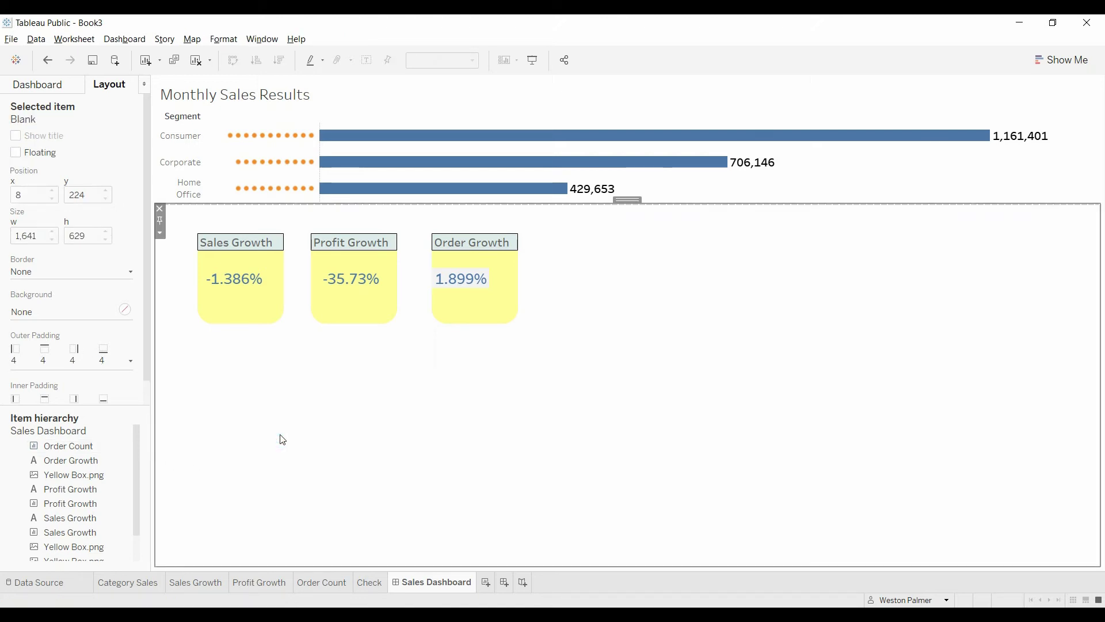
pyautogui.moveTo(472, 283)
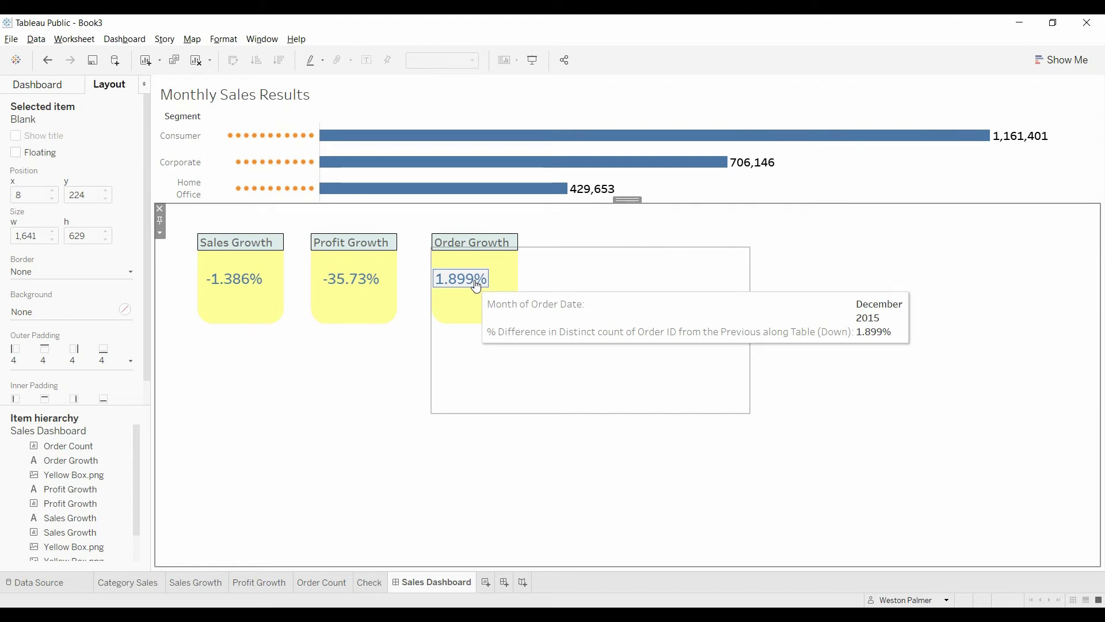
# - Set the Order Count sheet's row banding pane shading to None, then switch to Sales Growth
pyautogui.click(313, 582)
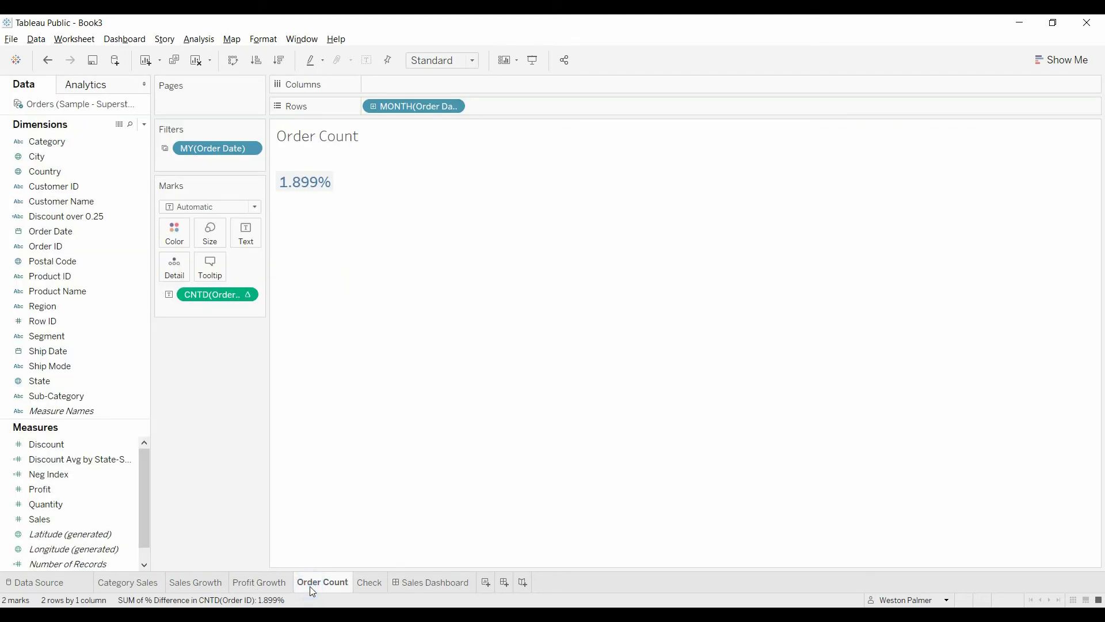
pyautogui.click(263, 39)
pyautogui.click(288, 132)
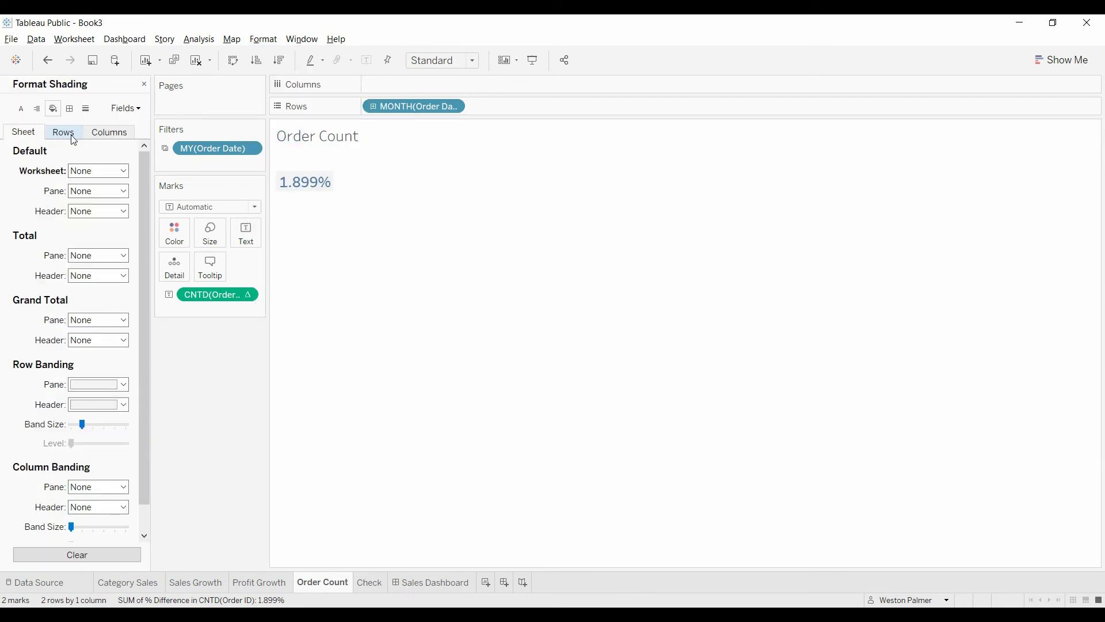
pyautogui.click(310, 185)
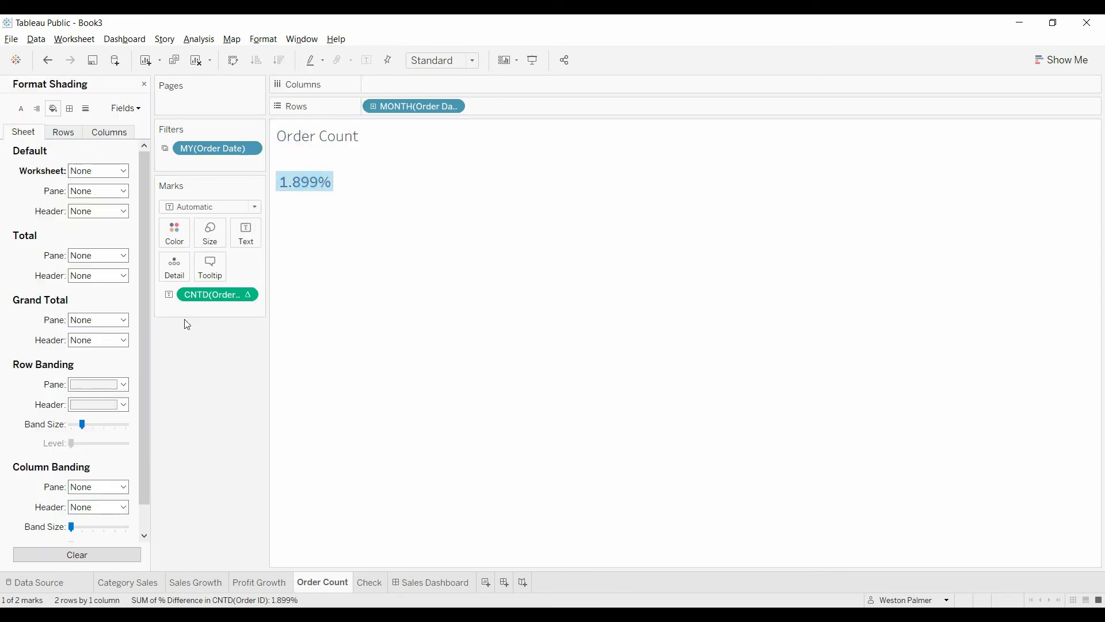
pyautogui.click(309, 212)
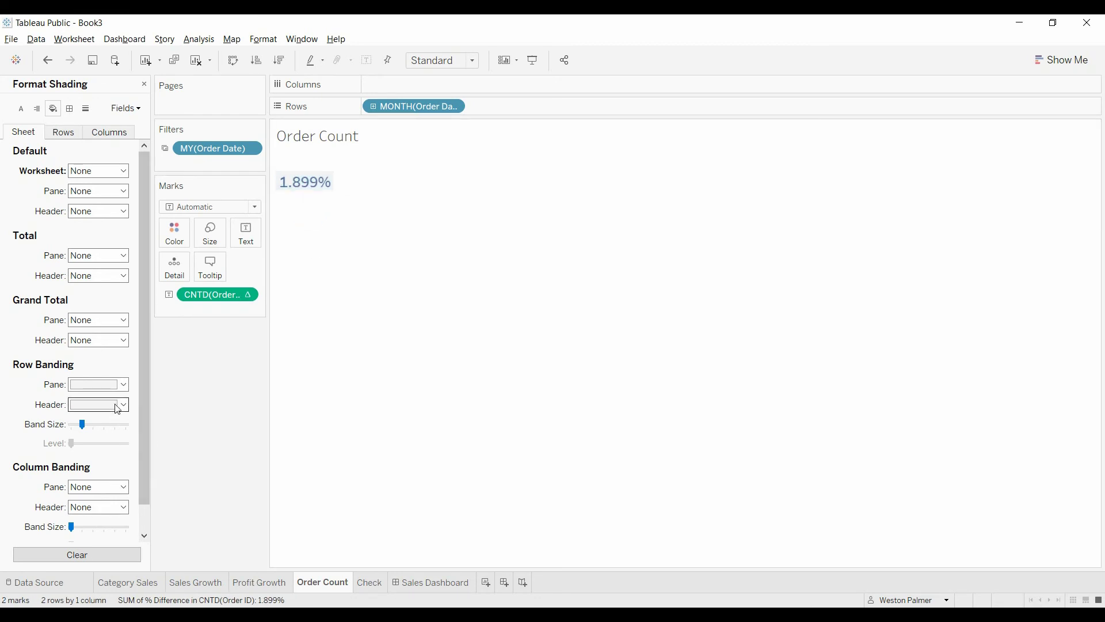
pyautogui.click(126, 387)
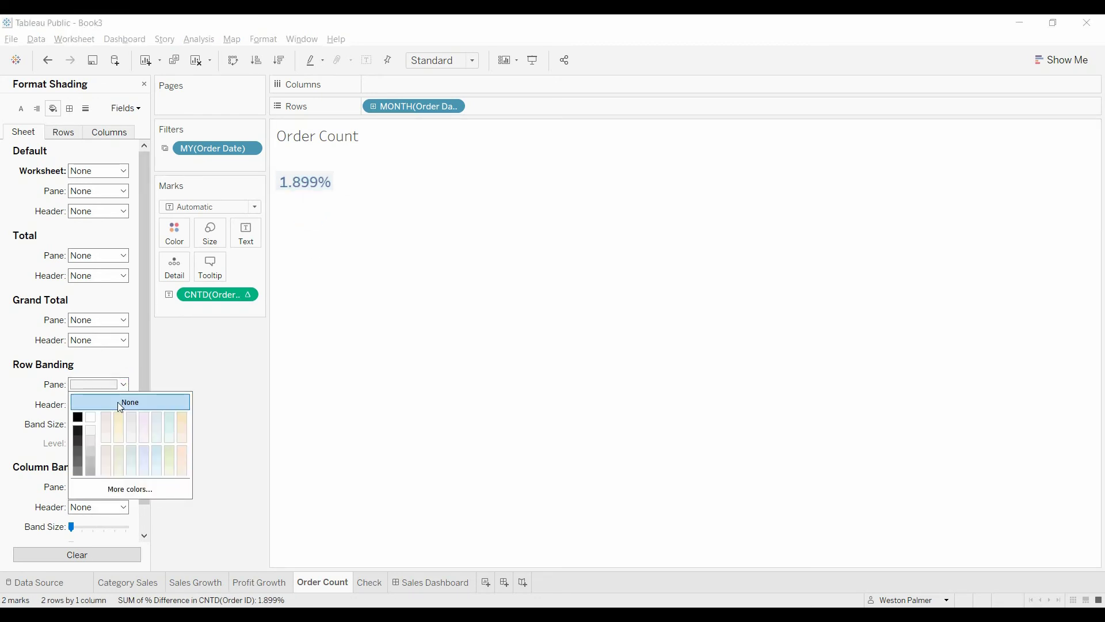
pyautogui.click(119, 404)
pyautogui.click(252, 372)
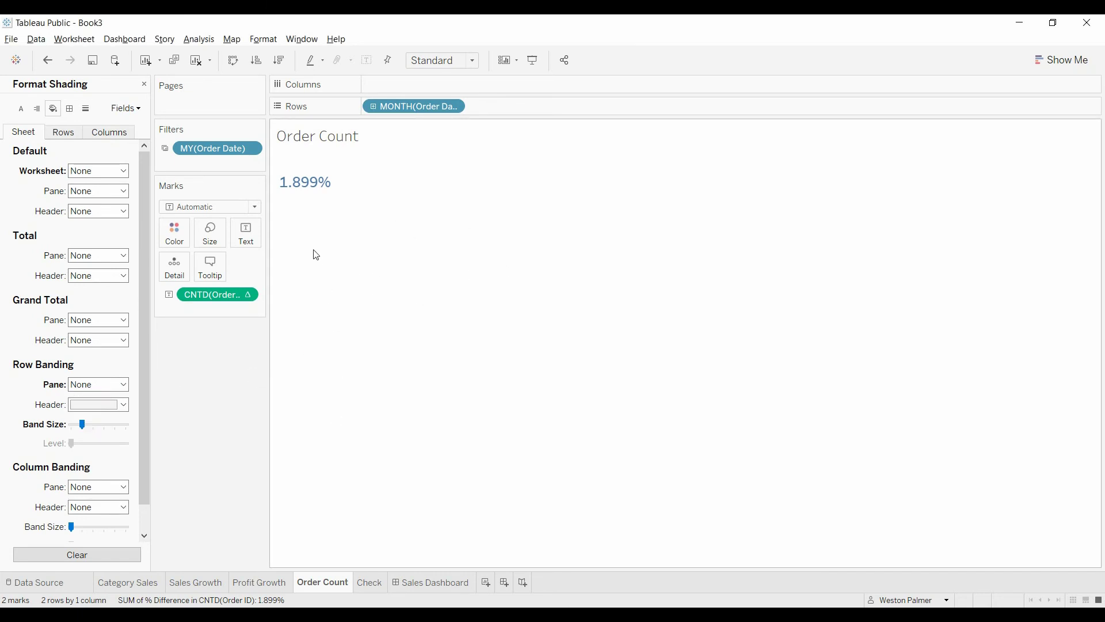
pyautogui.click(195, 585)
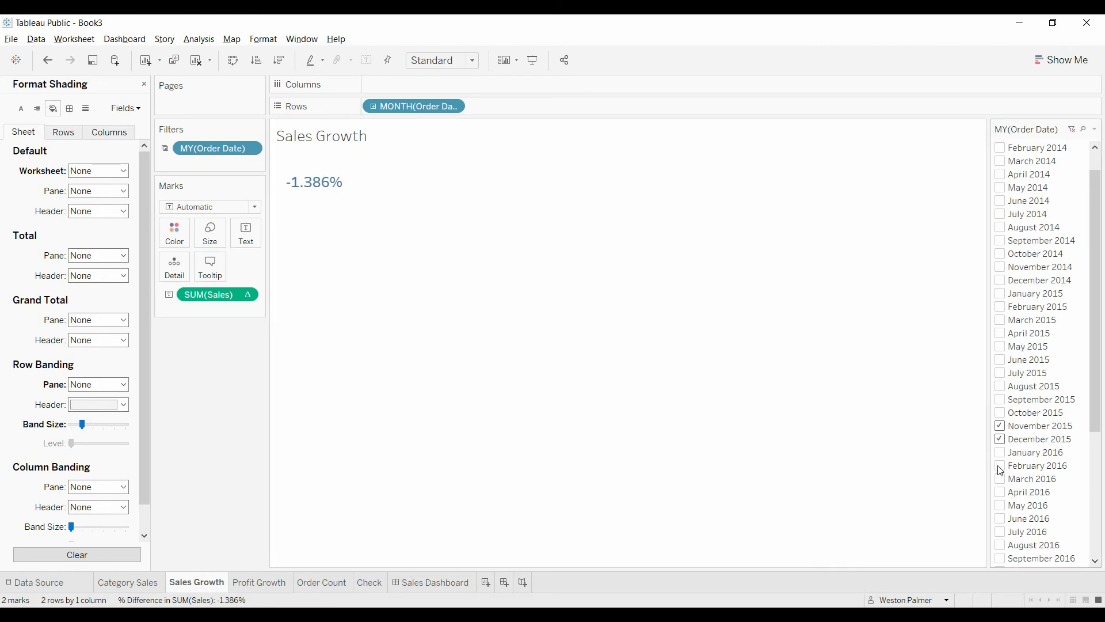
# - Compare November and December 2015 in the Check table by toggling months, then return to the dashboard
pyautogui.click(372, 582)
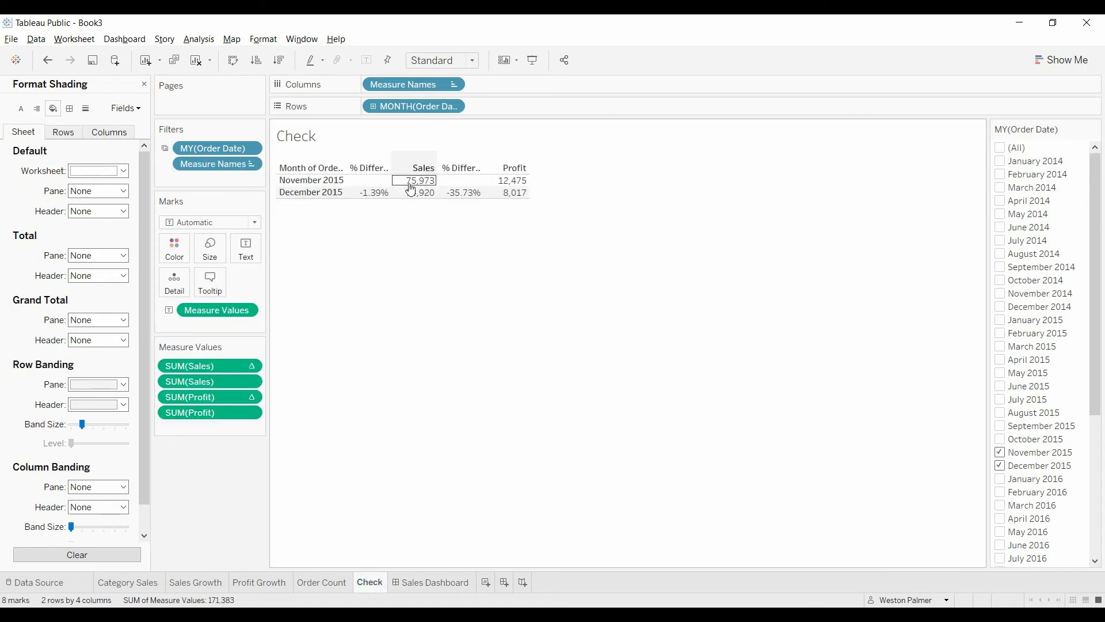
pyautogui.moveTo(373, 194)
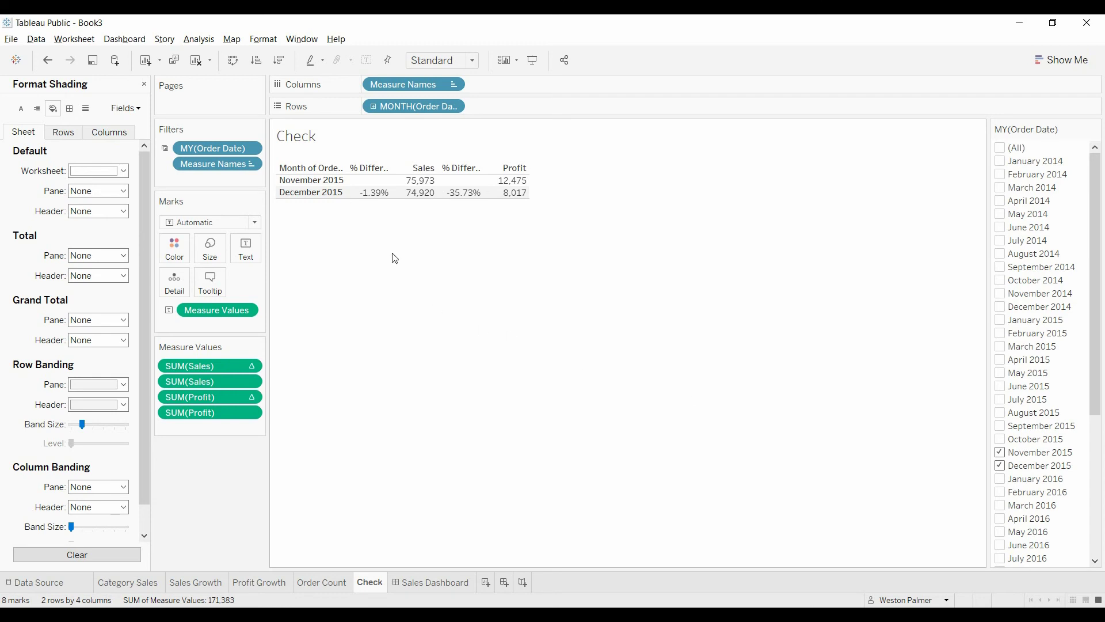
pyautogui.click(1000, 466)
pyautogui.click(1000, 440)
pyautogui.click(999, 444)
pyautogui.click(1002, 464)
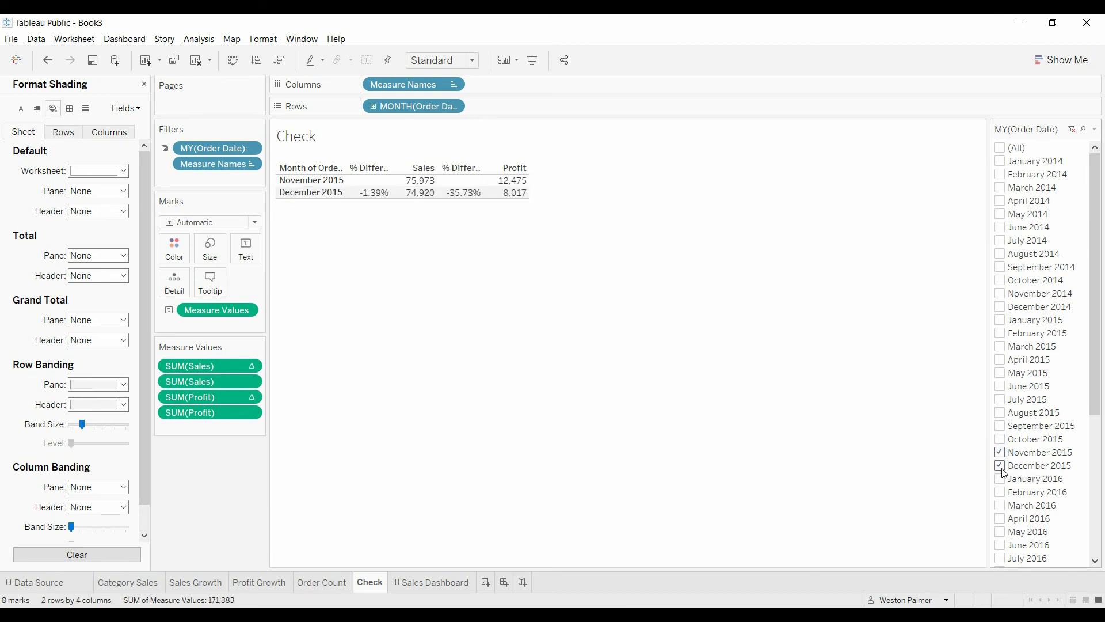
pyautogui.click(418, 584)
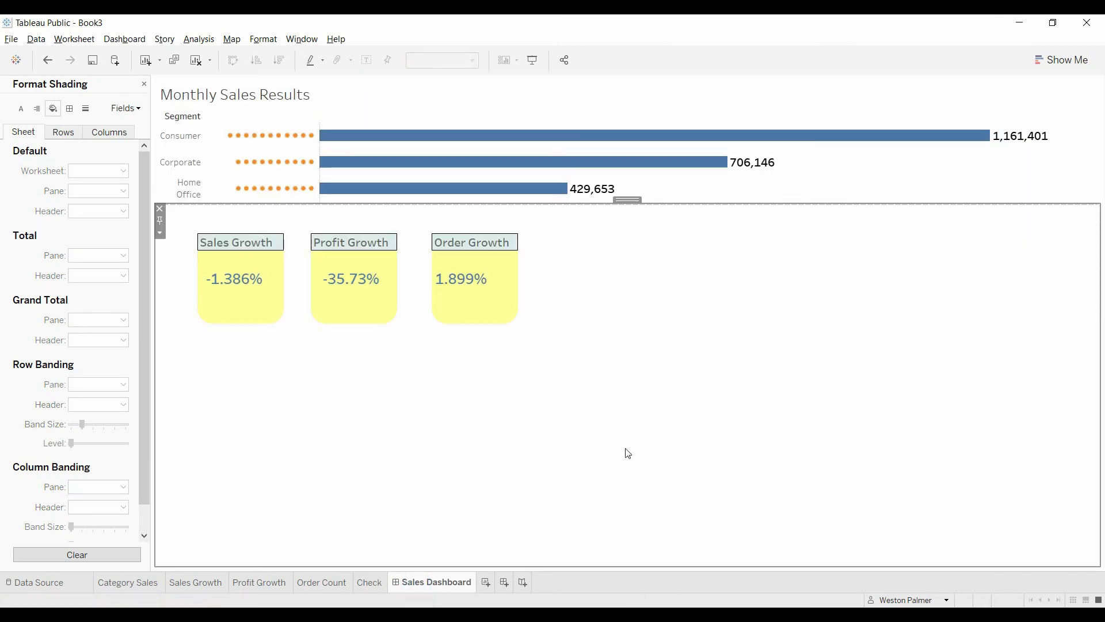
# - Close the shading pane and set the floating Order Count sheet's x position to 492
pyautogui.moveTo(455, 287)
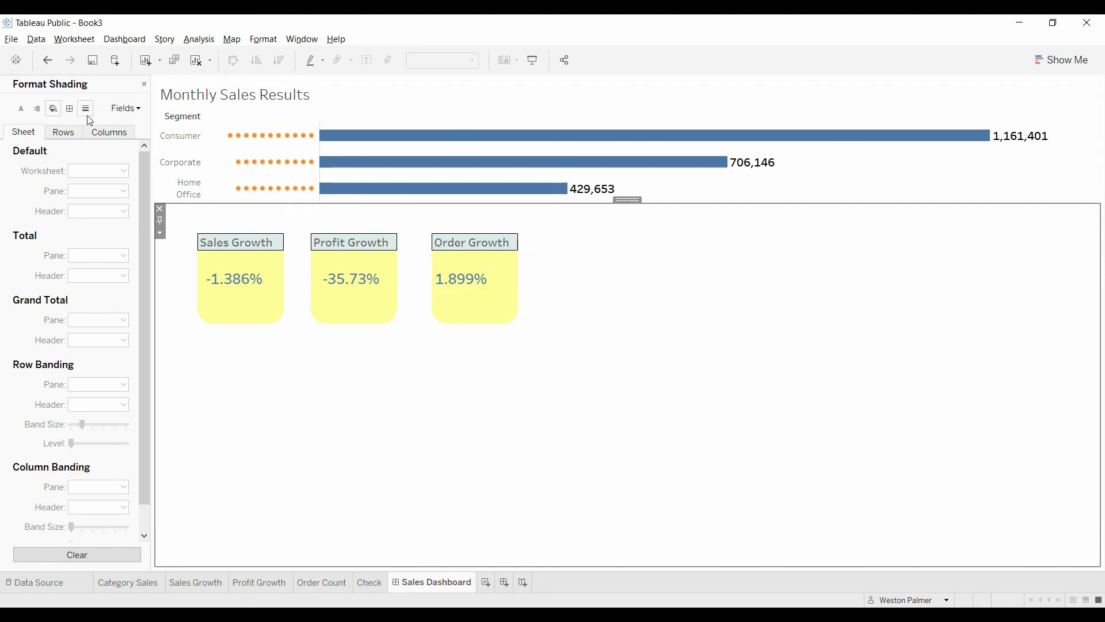
pyautogui.click(144, 84)
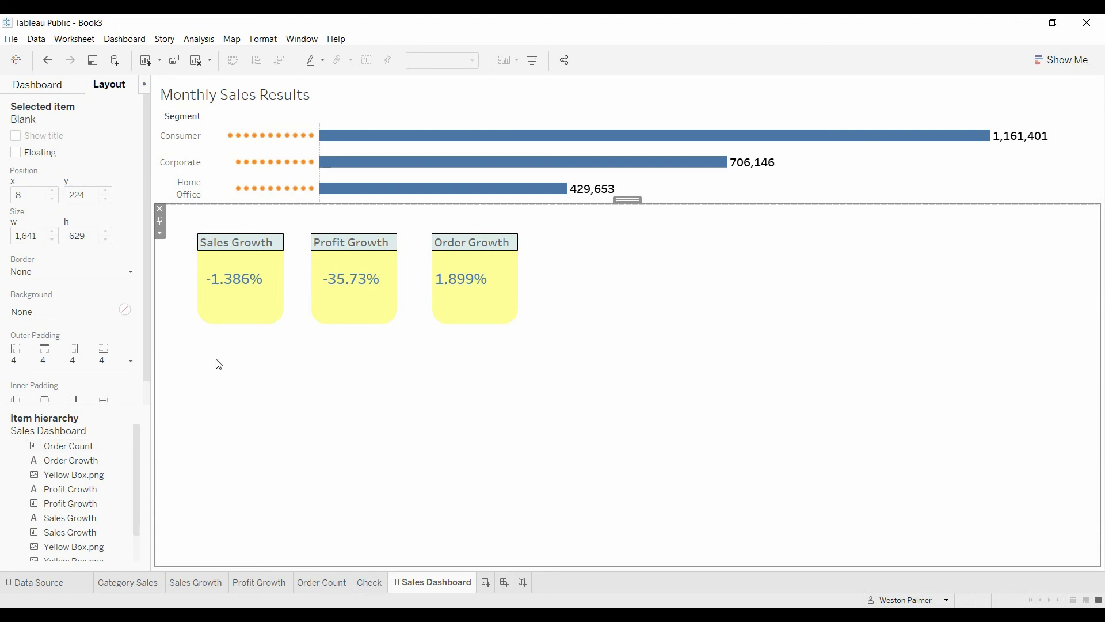
pyautogui.click(207, 296)
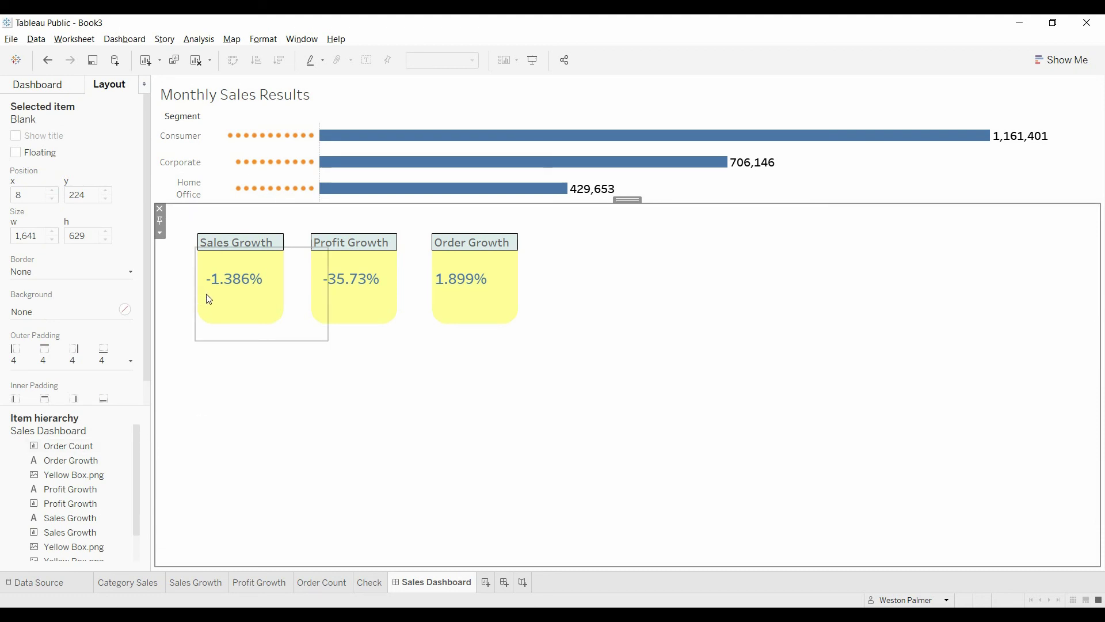
pyautogui.click(90, 445)
pyautogui.moveTo(38, 194); pyautogui.dragTo(18, 199)
pyautogui.write('4')
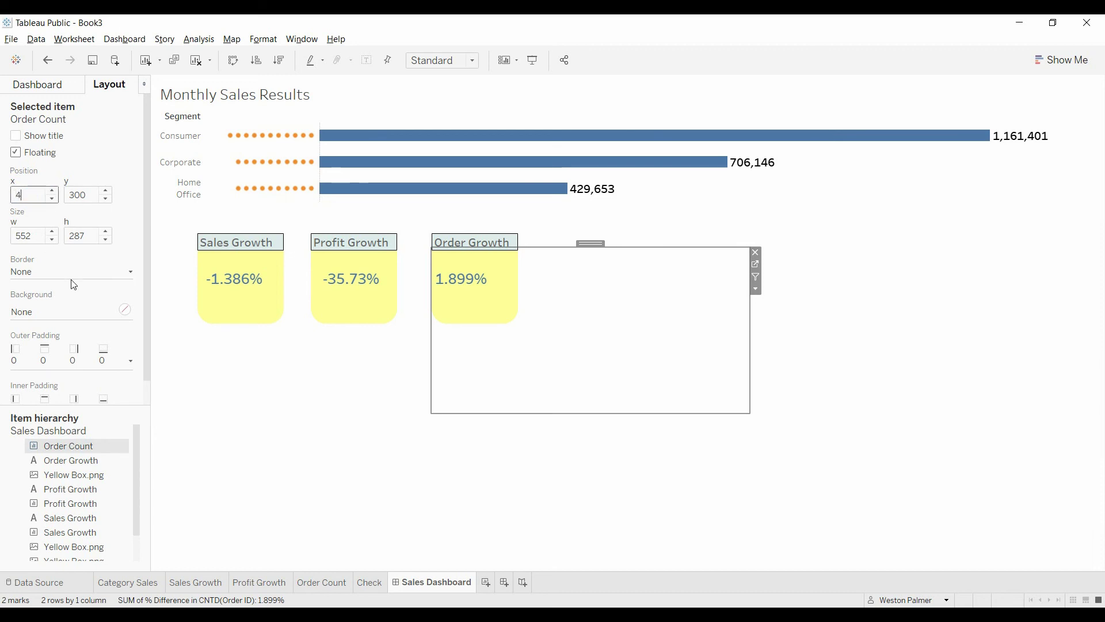
pyautogui.write('92')
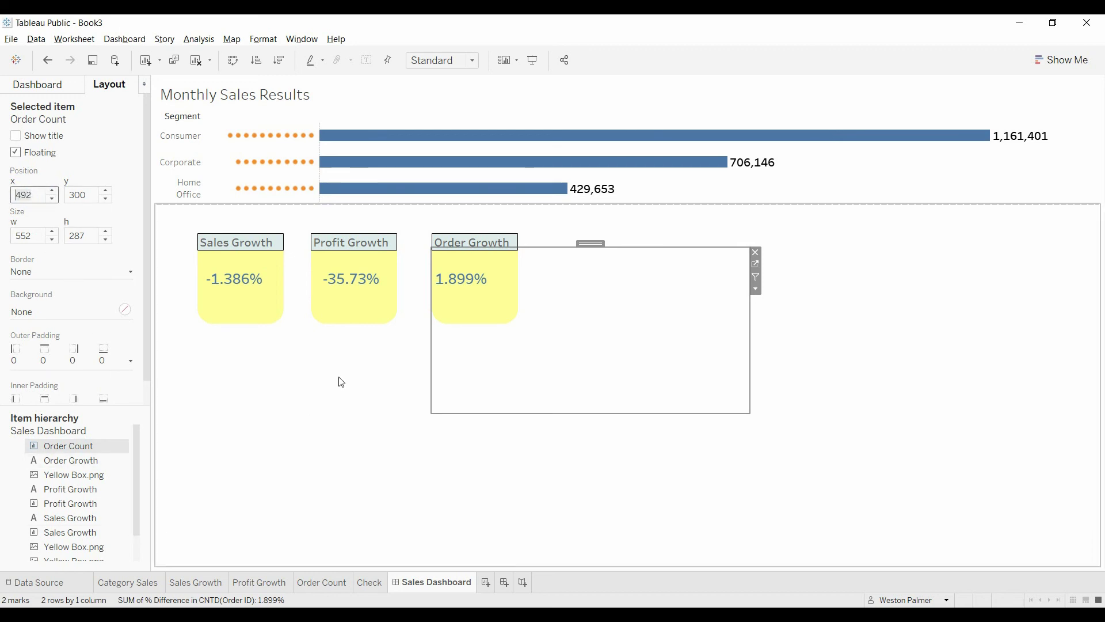